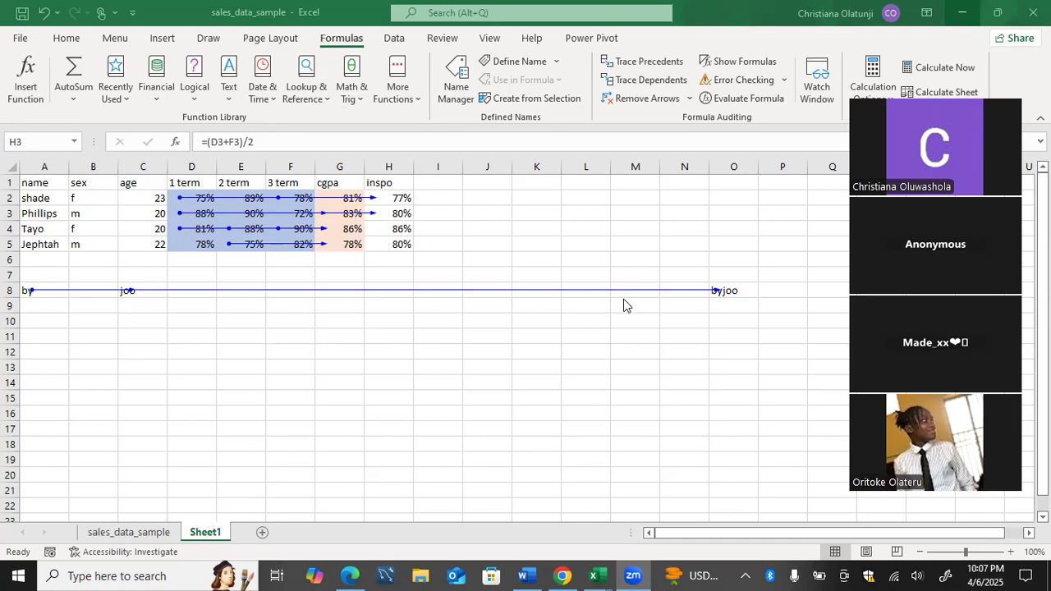
# In the student scores workbook, enter 75% in C11 and 82% in F11.
pyautogui.click(529, 575)
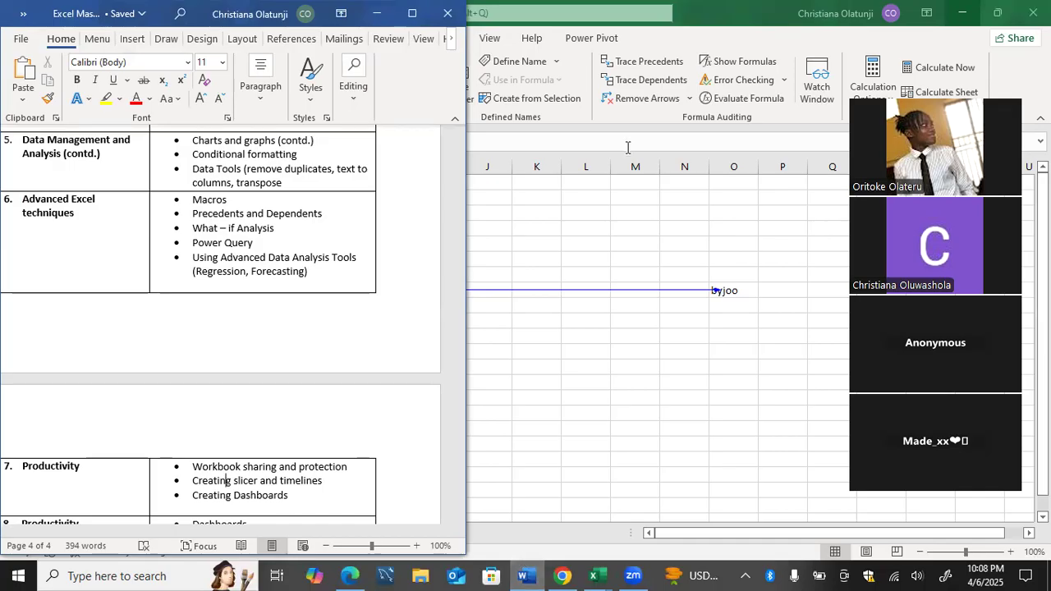
pyautogui.click(614, 255)
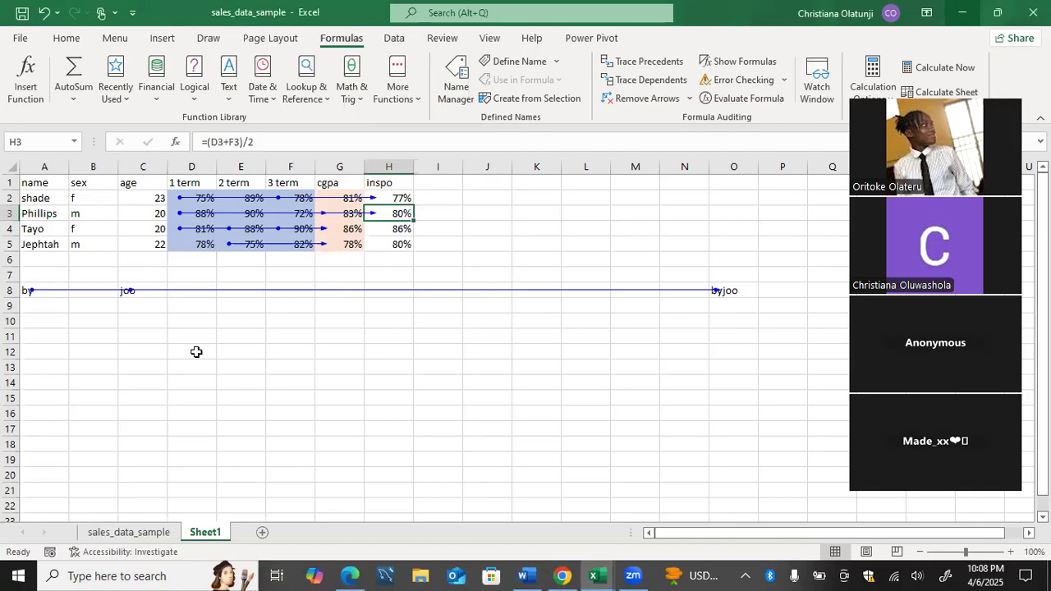
pyautogui.click(153, 336)
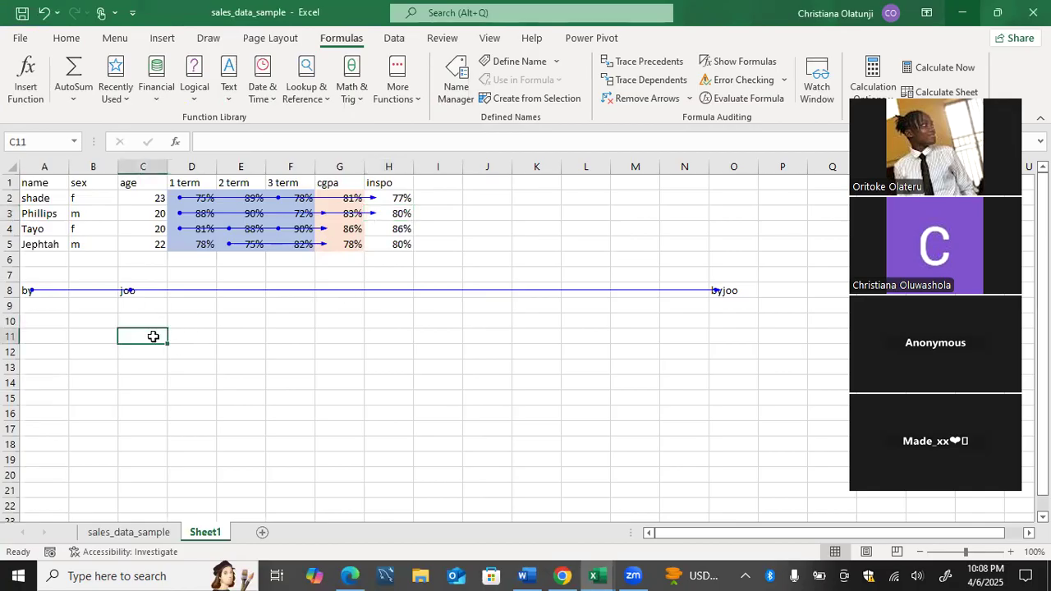
pyautogui.write('75%')
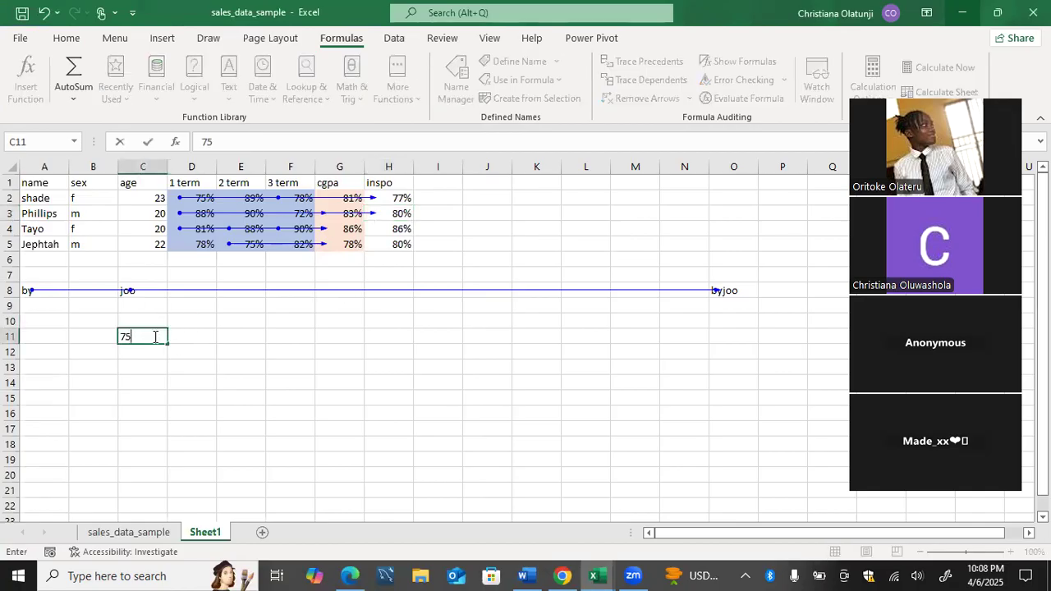
pyautogui.press('Tab')
pyautogui.press('Tab')
pyautogui.press('Tab')
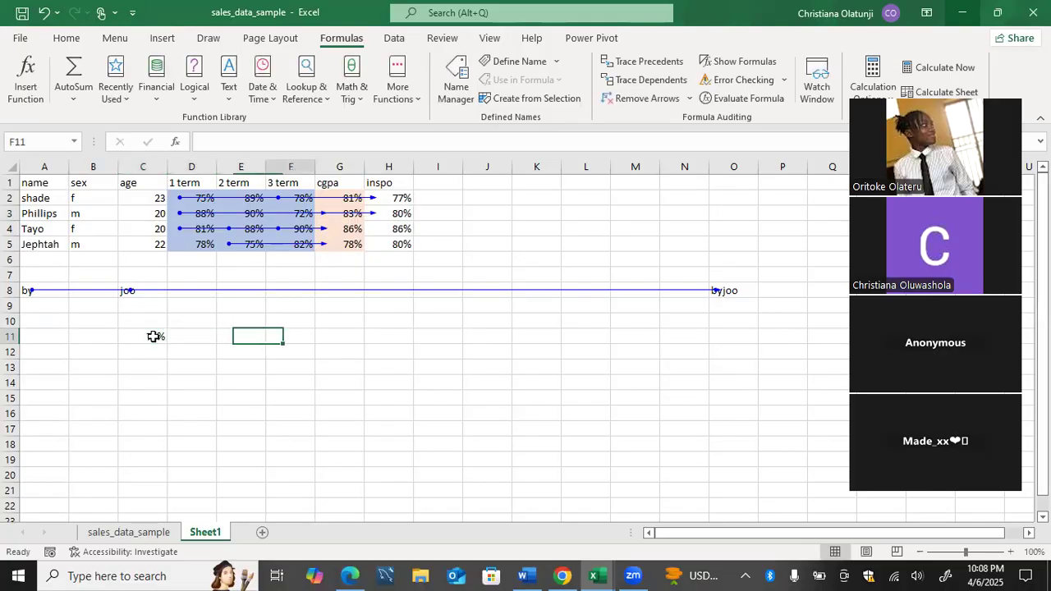
pyautogui.write('82%')
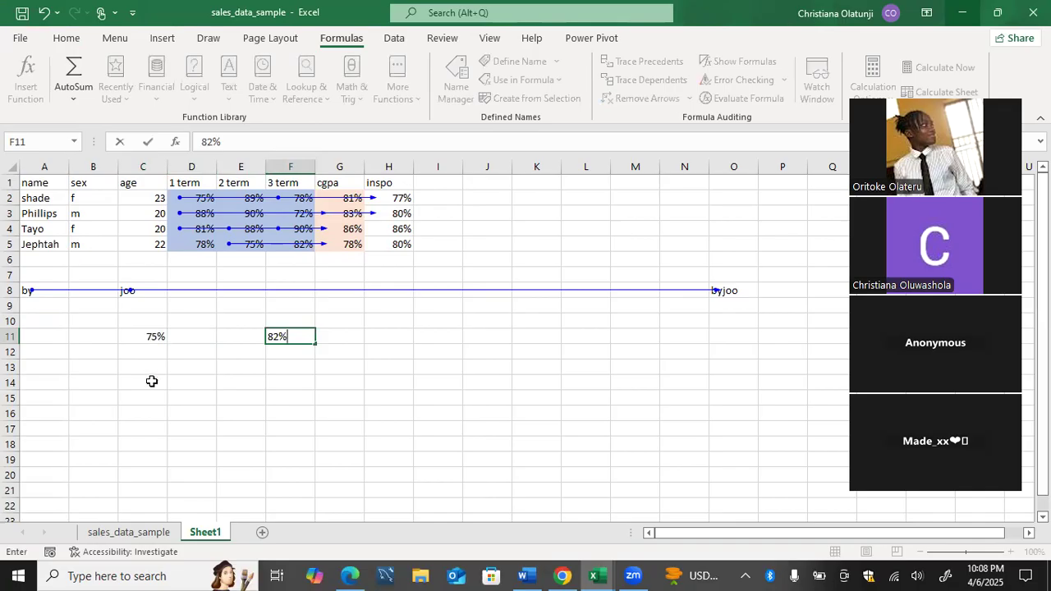
# Start a =C11+F11 formula in D17, then discard it so D17 stays empty.
pyautogui.click(184, 427)
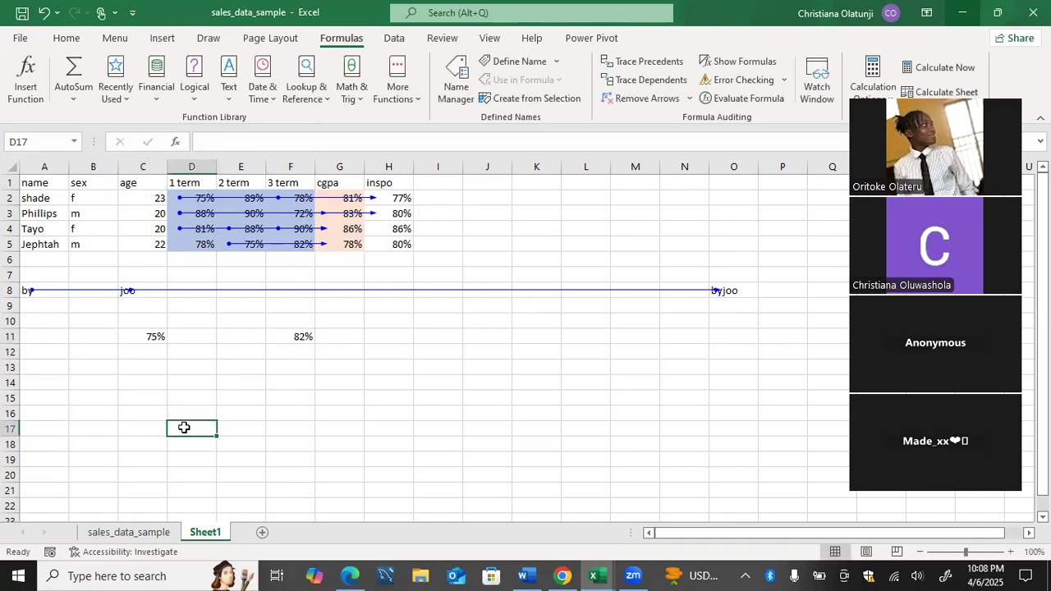
pyautogui.write('=')
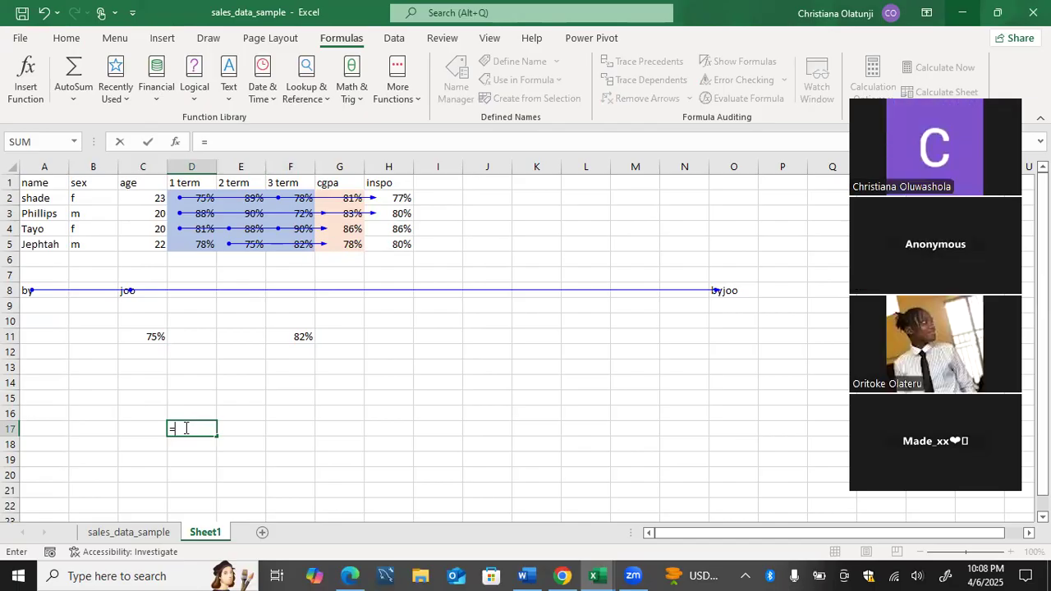
pyautogui.click(153, 339)
pyautogui.write('+')
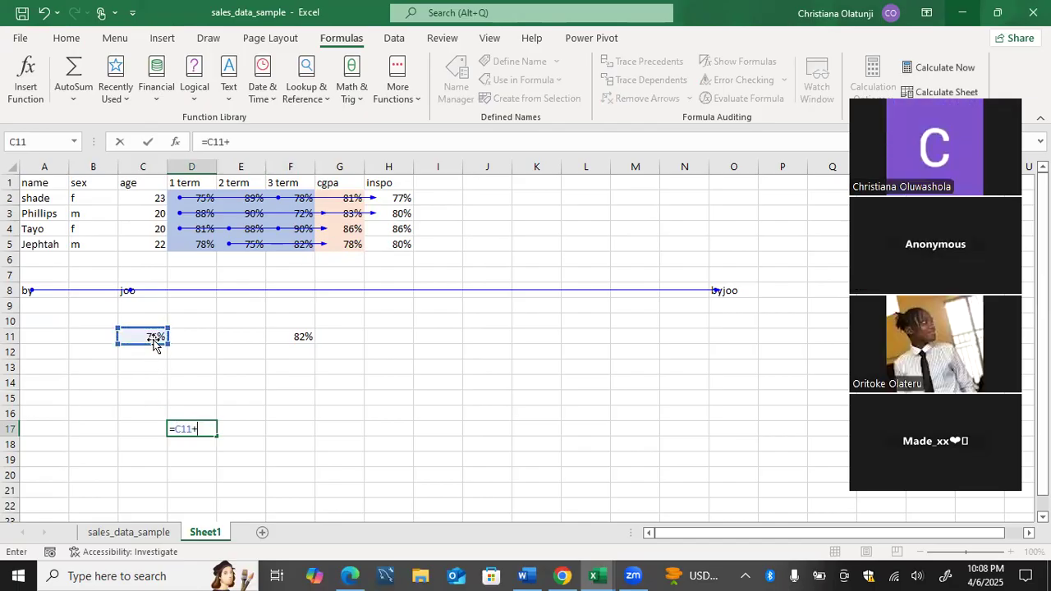
pyautogui.click(277, 336)
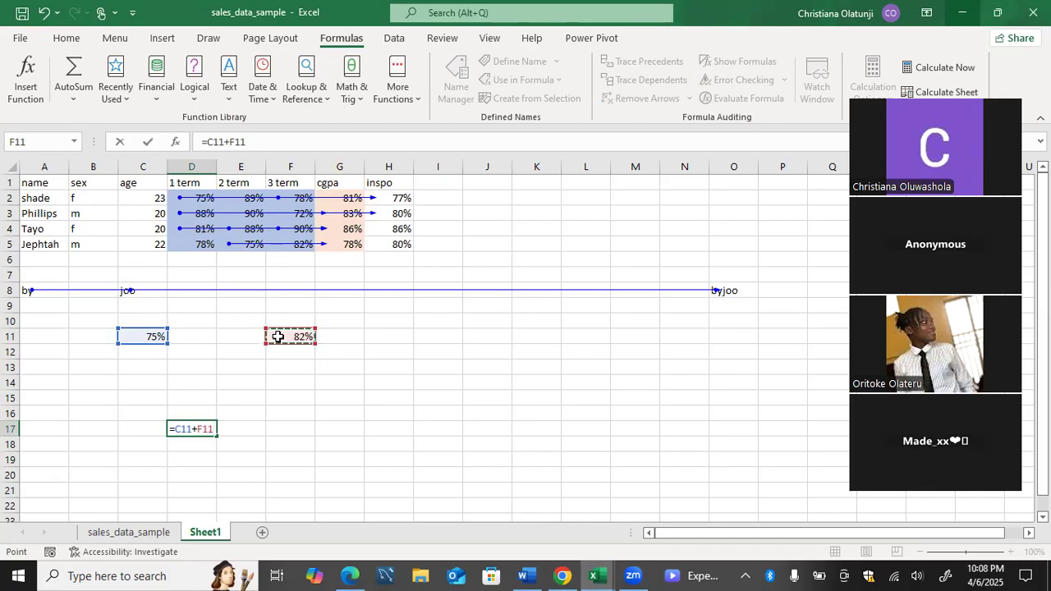
pyautogui.press('BackSpace')
pyautogui.press('BackSpace')
pyautogui.press('BackSpace')
pyautogui.press('BackSpace')
pyautogui.press('BackSpace')
pyautogui.press('BackSpace')
pyautogui.press('BackSpace')
pyautogui.press('BackSpace')
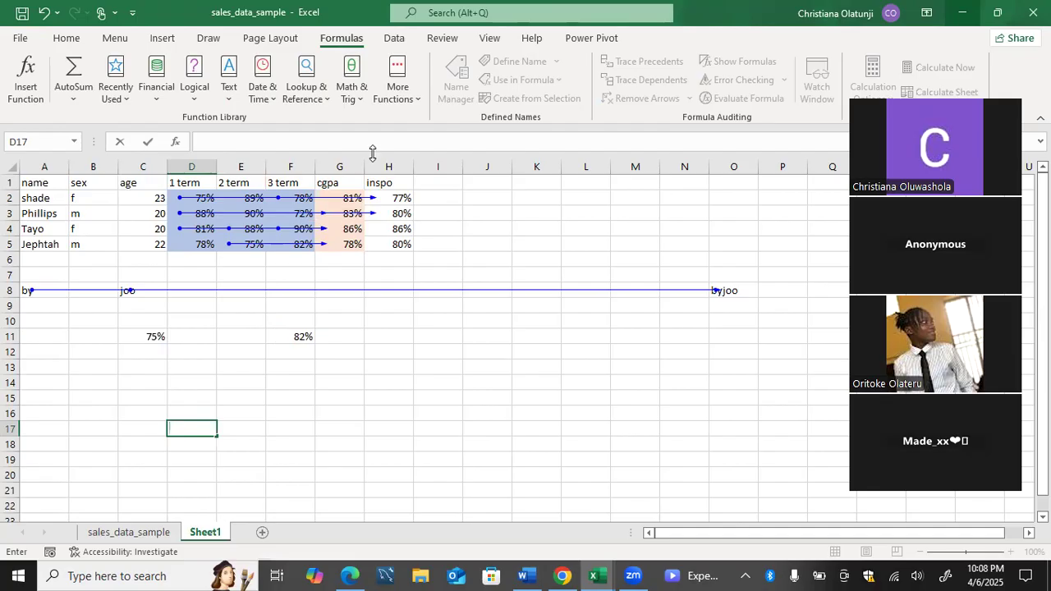
pyautogui.press('Escape')
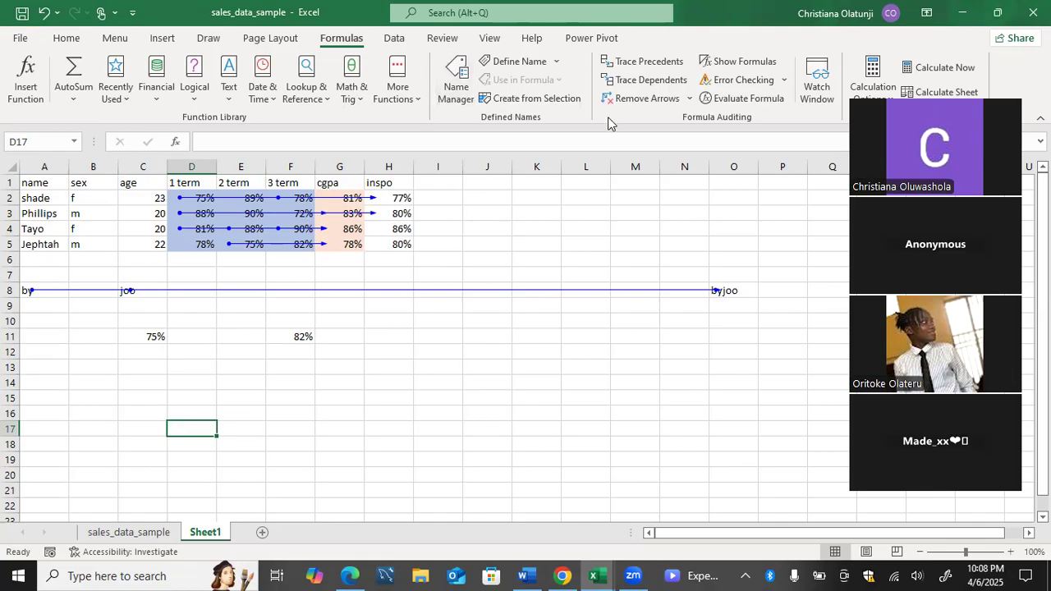
# Remove all tracer arrows and check the values in D2 and C11.
pyautogui.click(647, 98)
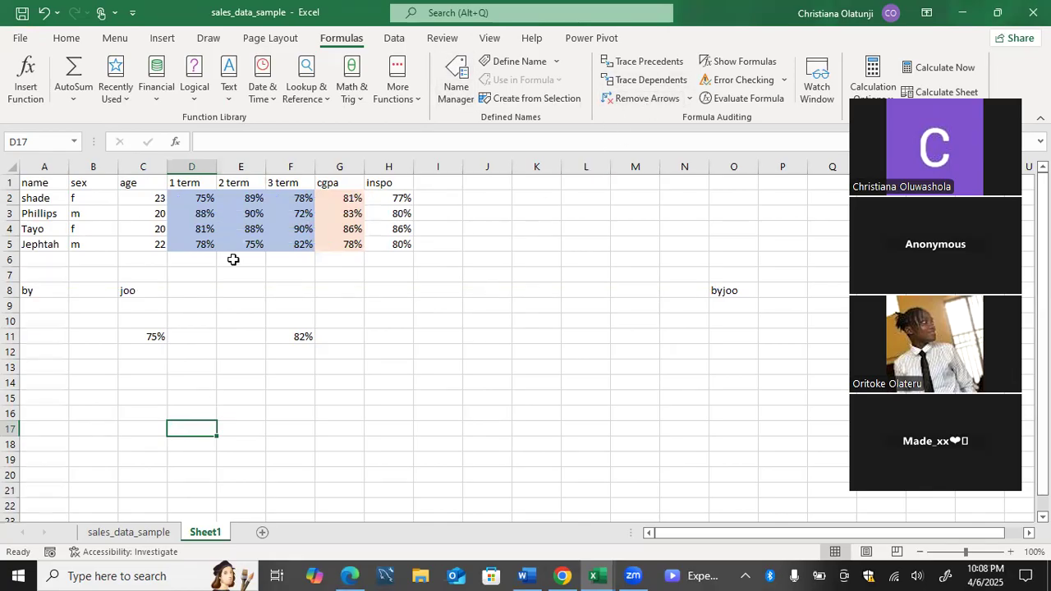
pyautogui.click(201, 198)
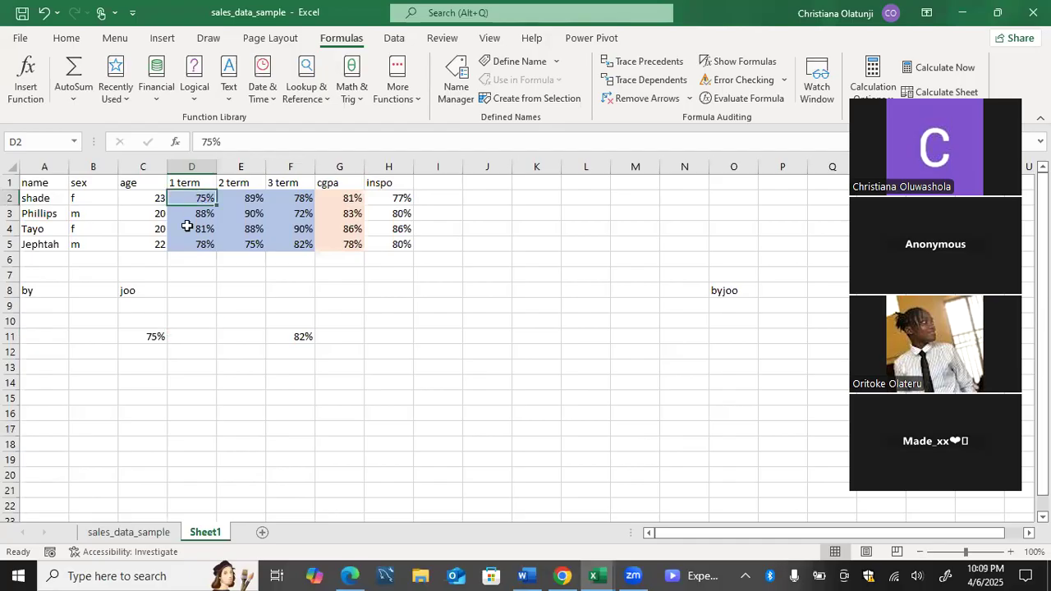
pyautogui.click(142, 336)
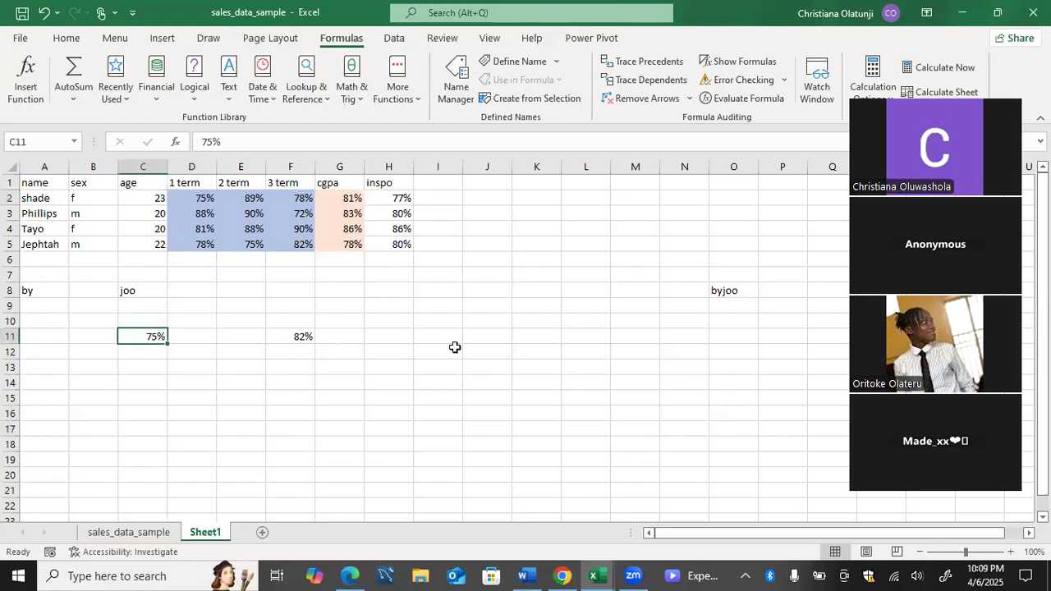
# Enter =C11+H2 in J15, which shows 152%.
pyautogui.click(478, 376)
pyautogui.press('Return')
pyautogui.write('=')
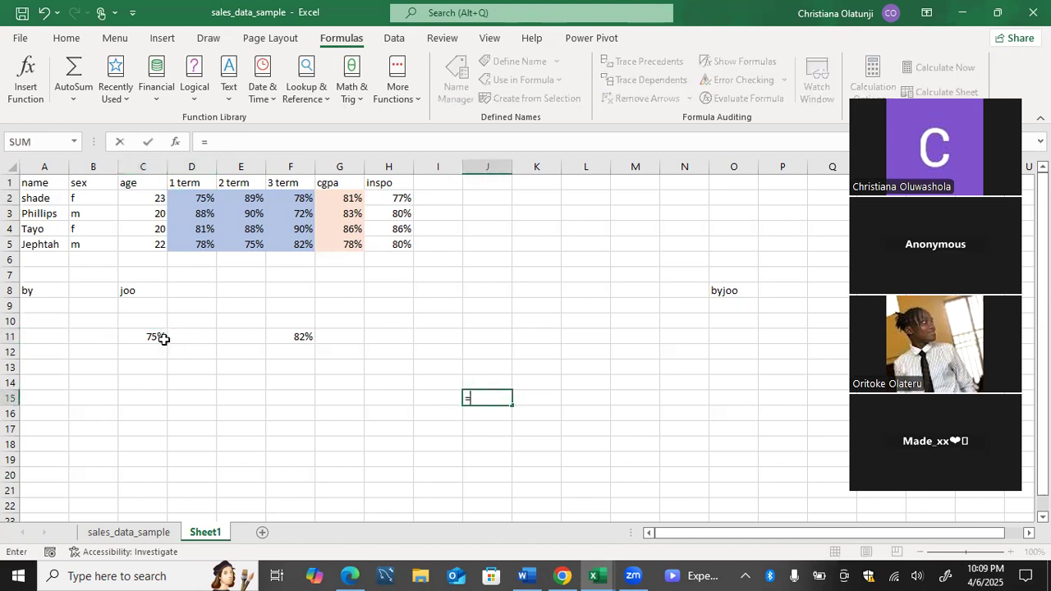
pyautogui.click(156, 337)
pyautogui.write('+')
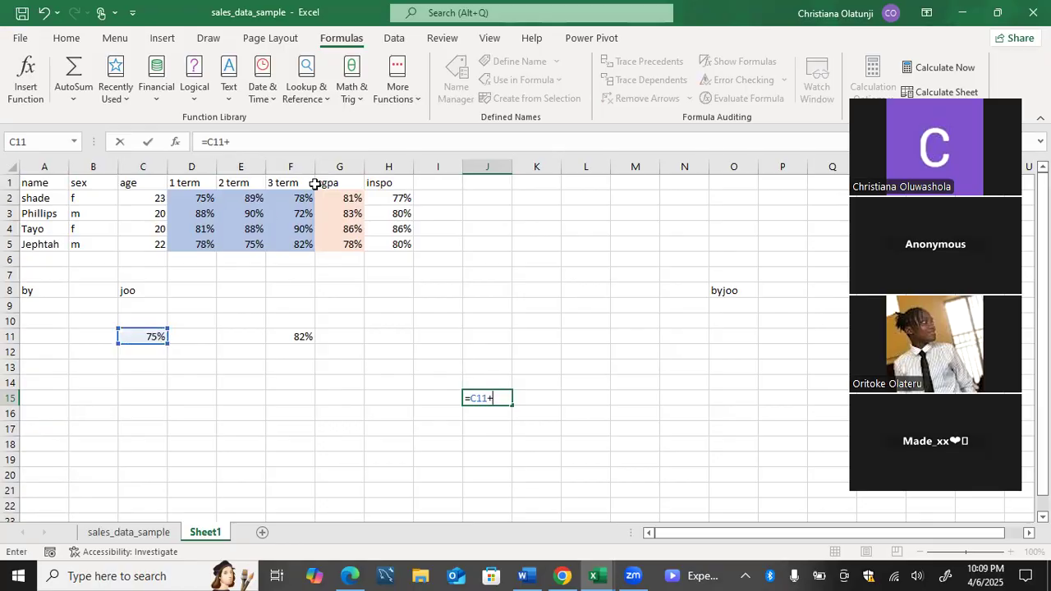
pyautogui.click(397, 198)
pyautogui.press('Return')
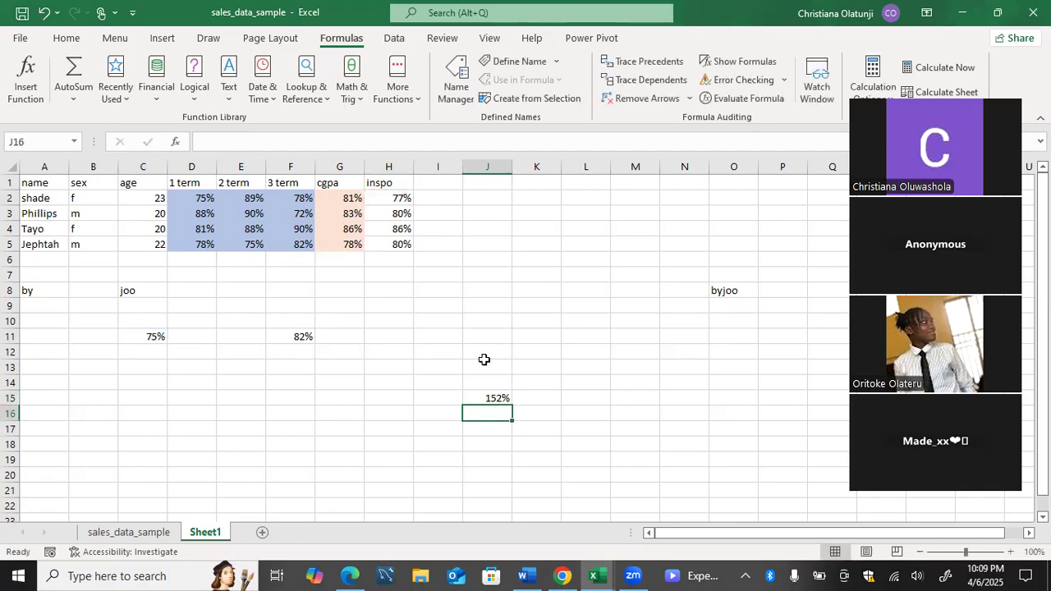
pyautogui.press('Up')
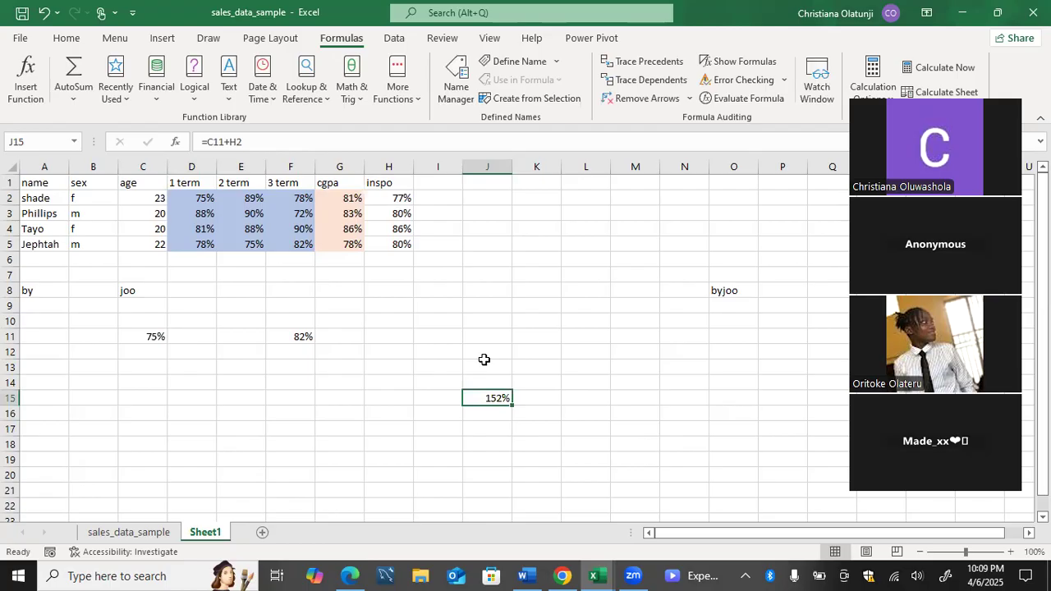
# Trace the precedents of J15 and then of H2, then clear the tracer arrows.
pyautogui.click(649, 62)
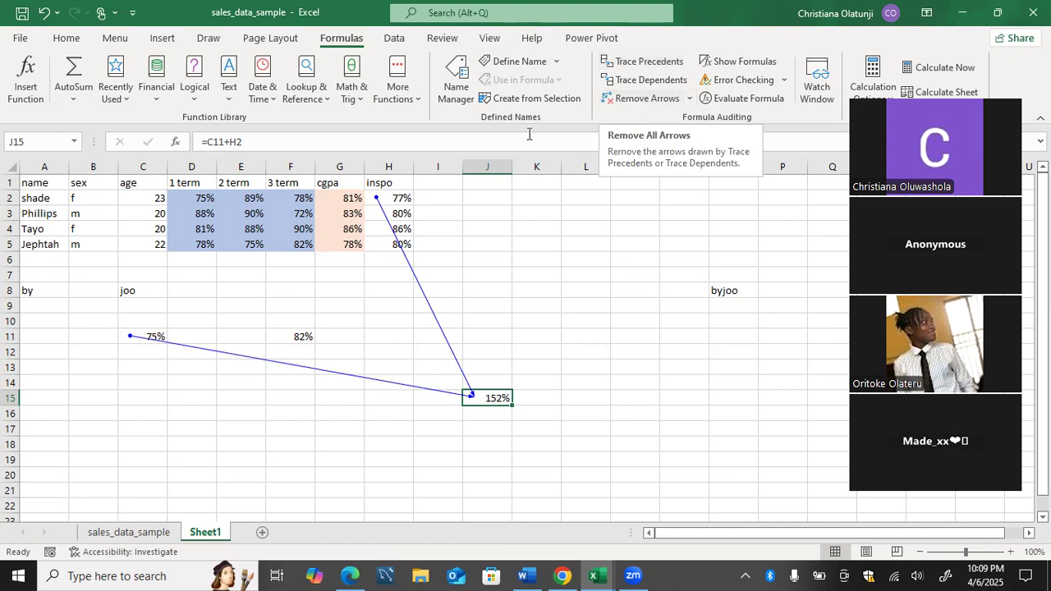
pyautogui.click(399, 204)
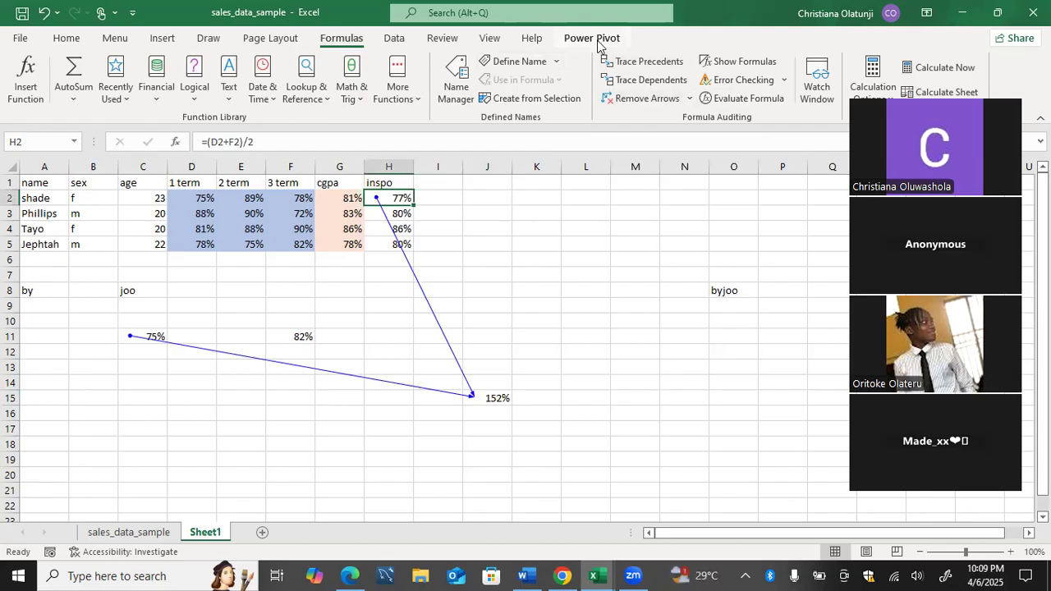
pyautogui.click(627, 62)
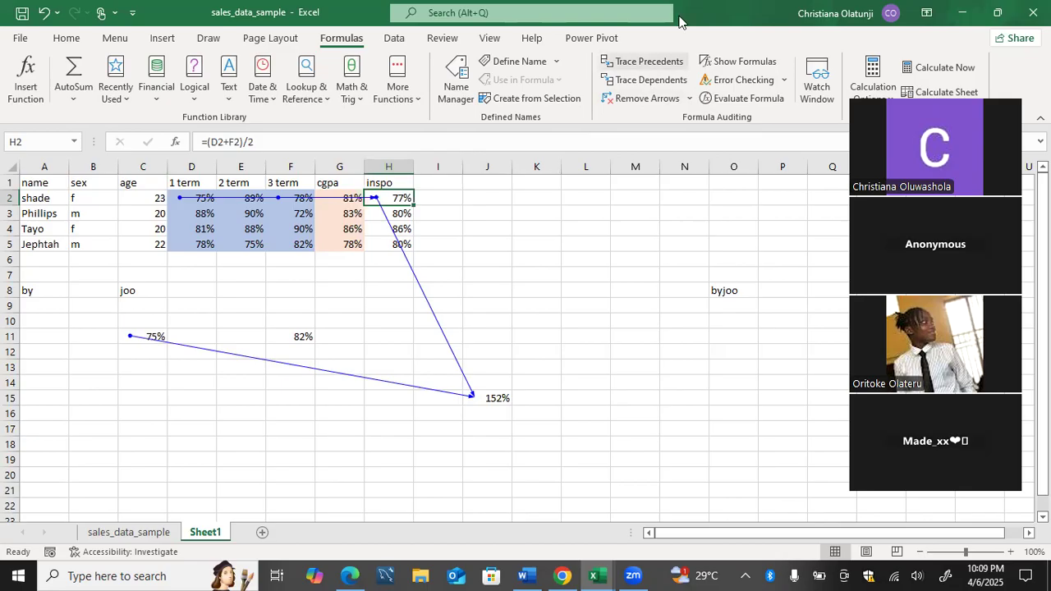
pyautogui.click(641, 100)
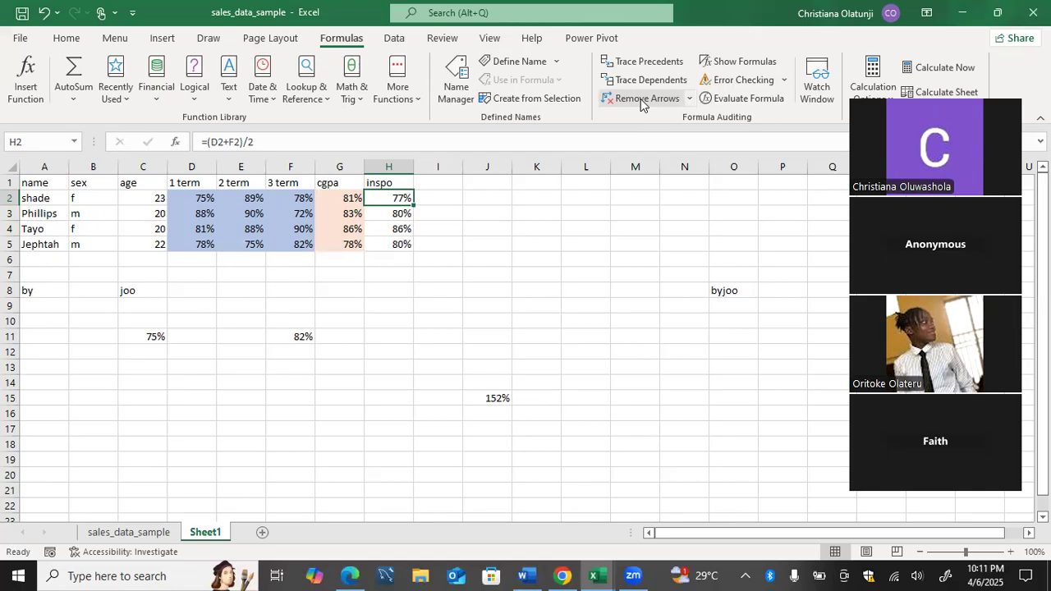
# Bring the Word course outline document in front of the Excel workbook.
pyautogui.click(527, 575)
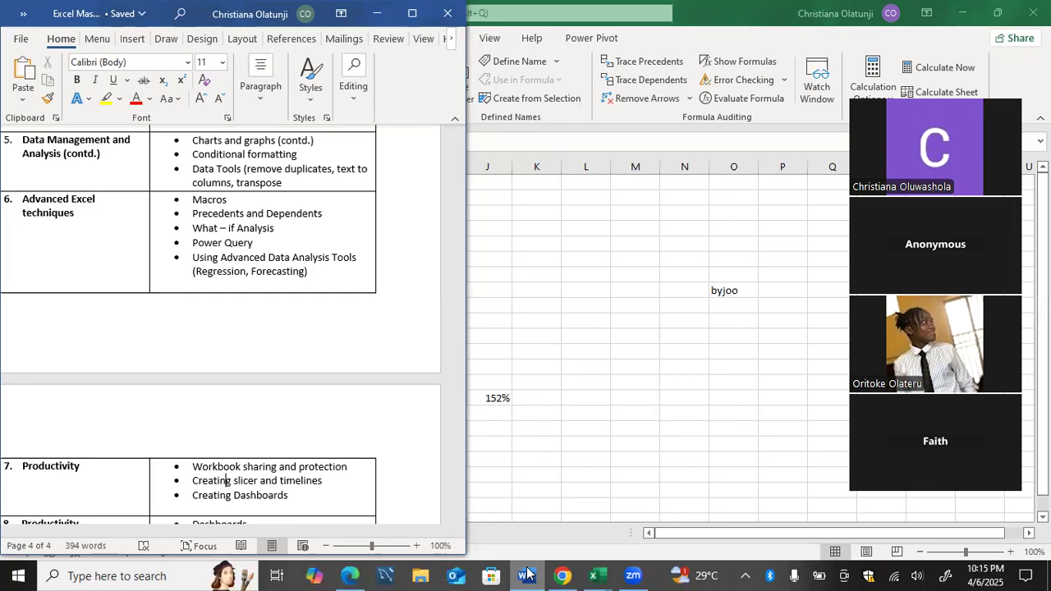
pyautogui.scroll(-1, 529, 574)
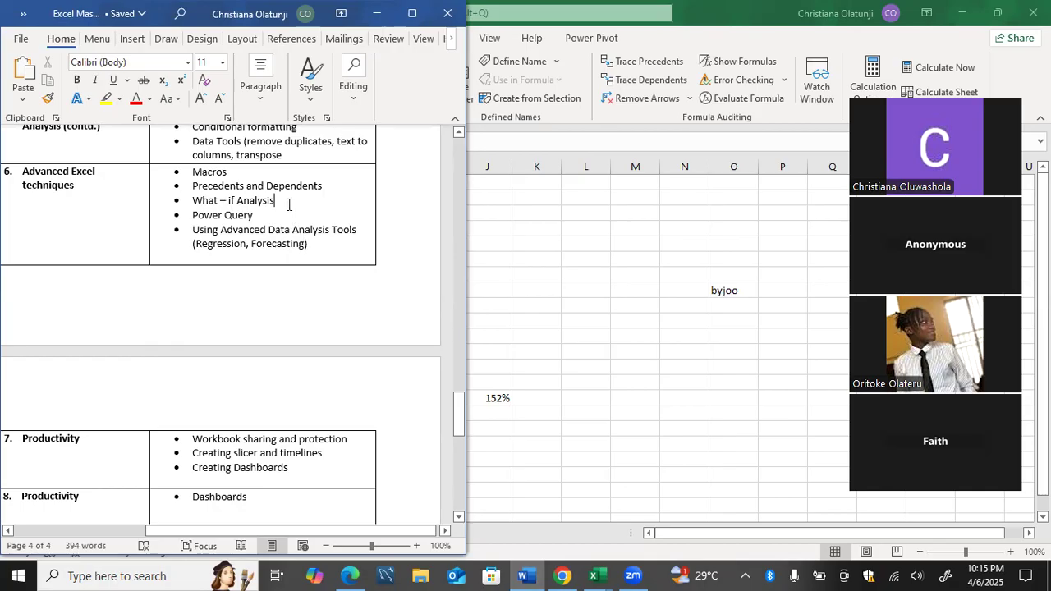
pyautogui.click(305, 246)
pyautogui.moveTo(321, 469); pyautogui.dragTo(331, 298)
pyautogui.click(330, 299)
pyautogui.click(295, 503)
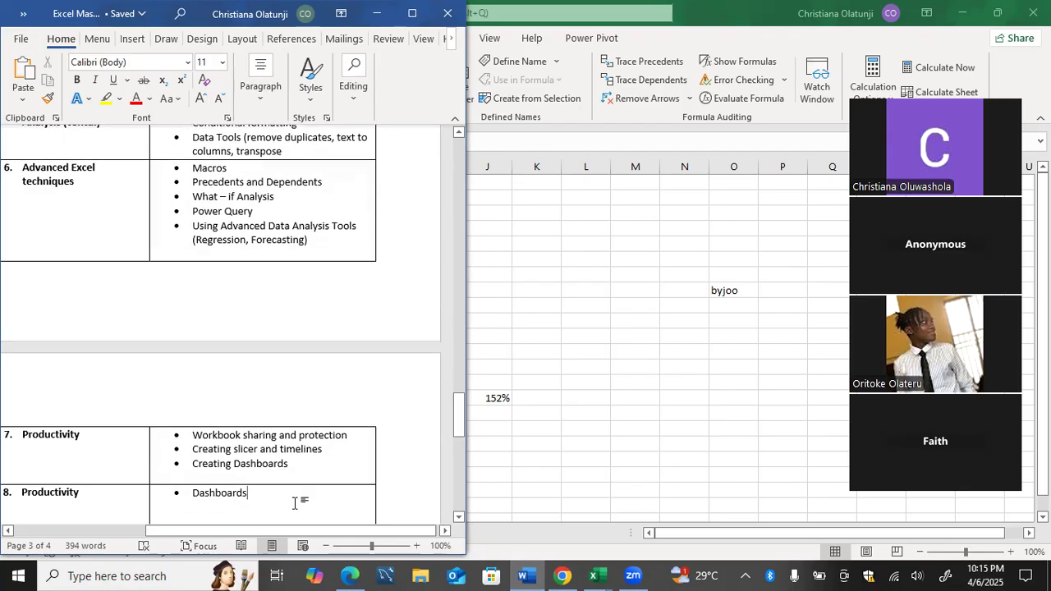
pyautogui.scroll(-1, 295, 503)
pyautogui.scroll(1, 295, 503)
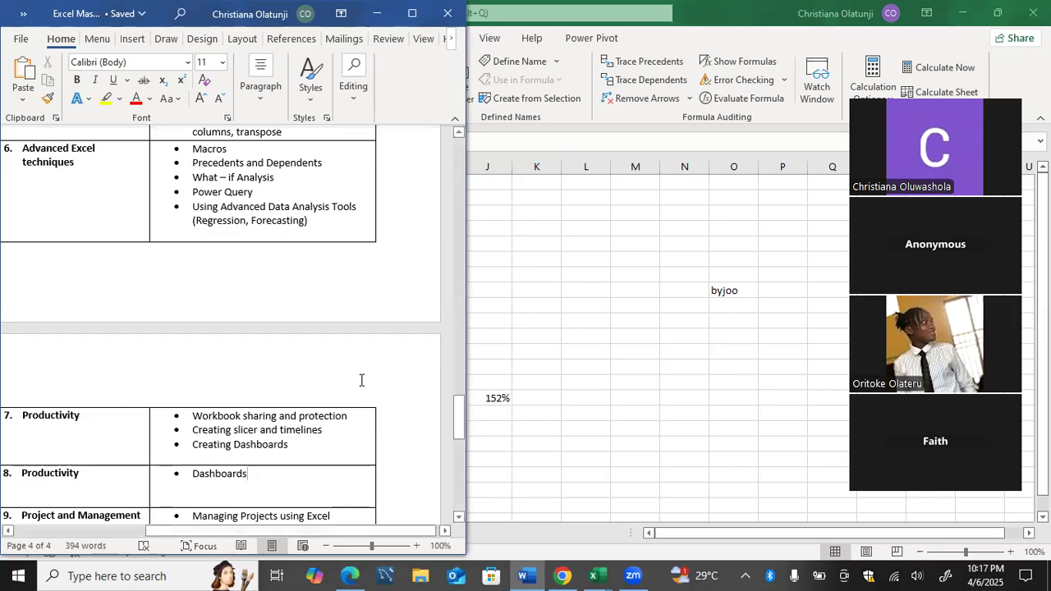
# On sales_data_sample, auto-fit all columns and centre-align every cell.
pyautogui.click(588, 248)
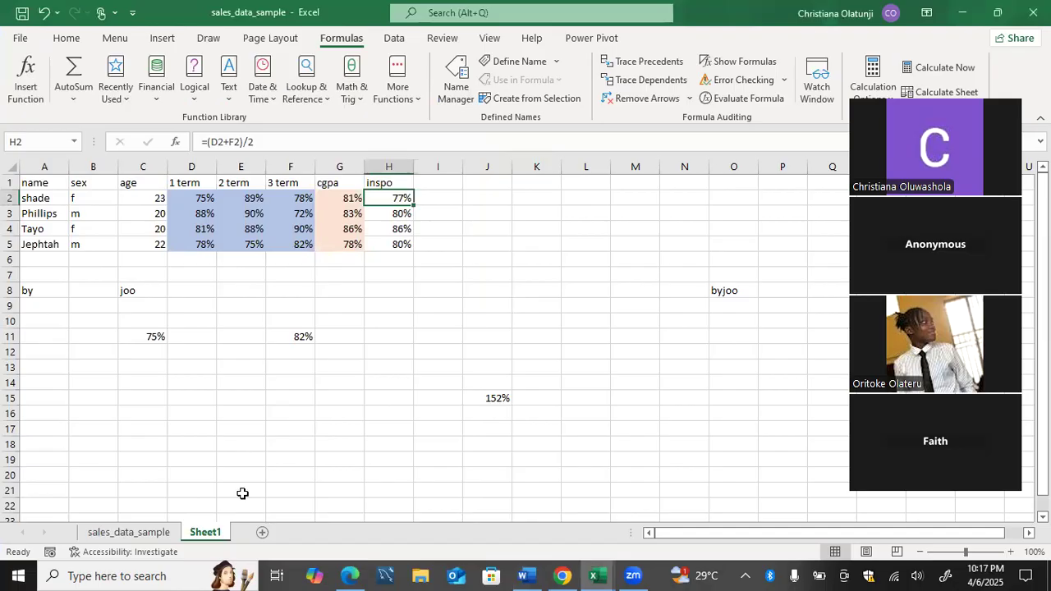
pyautogui.click(158, 535)
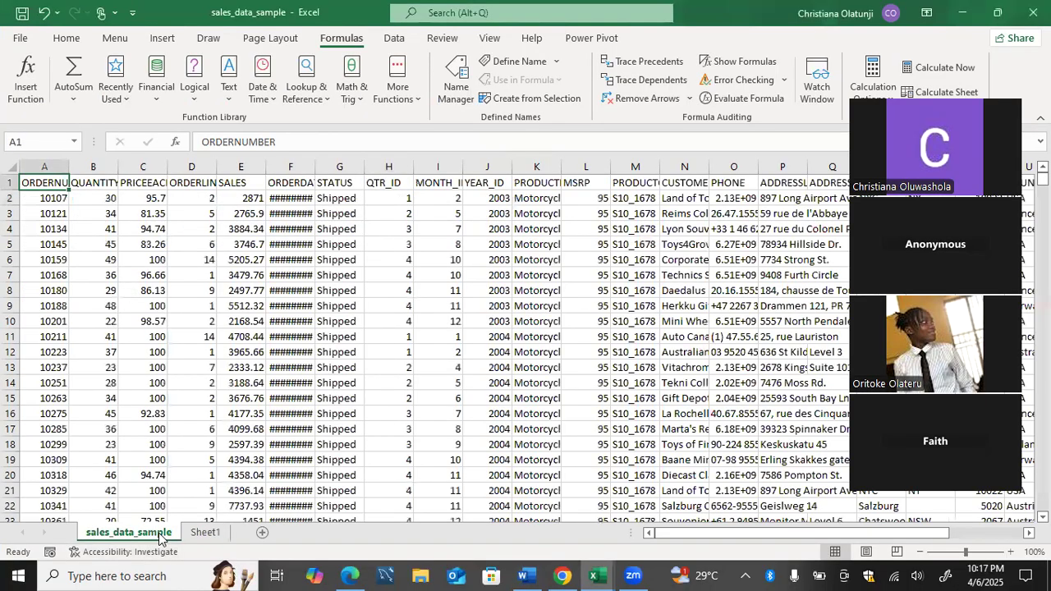
pyautogui.click(8, 166)
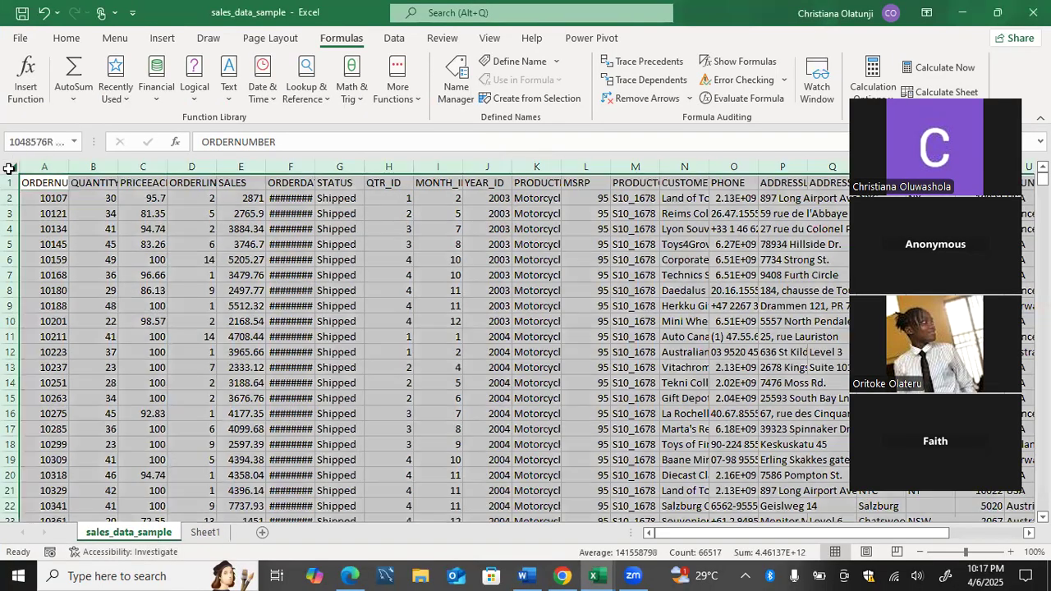
pyautogui.doubleClick(68, 167)
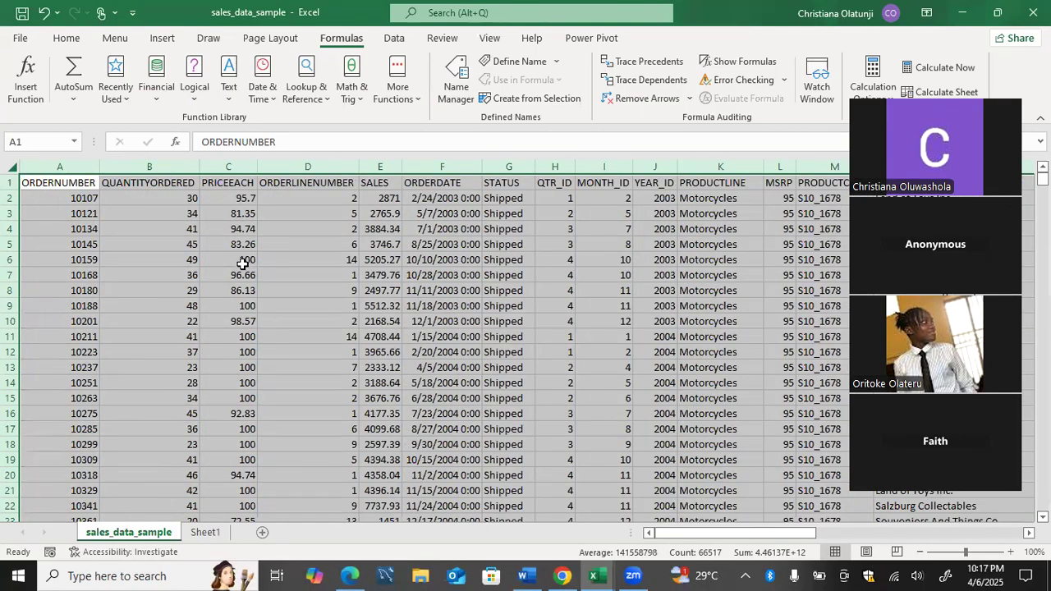
pyautogui.click(67, 37)
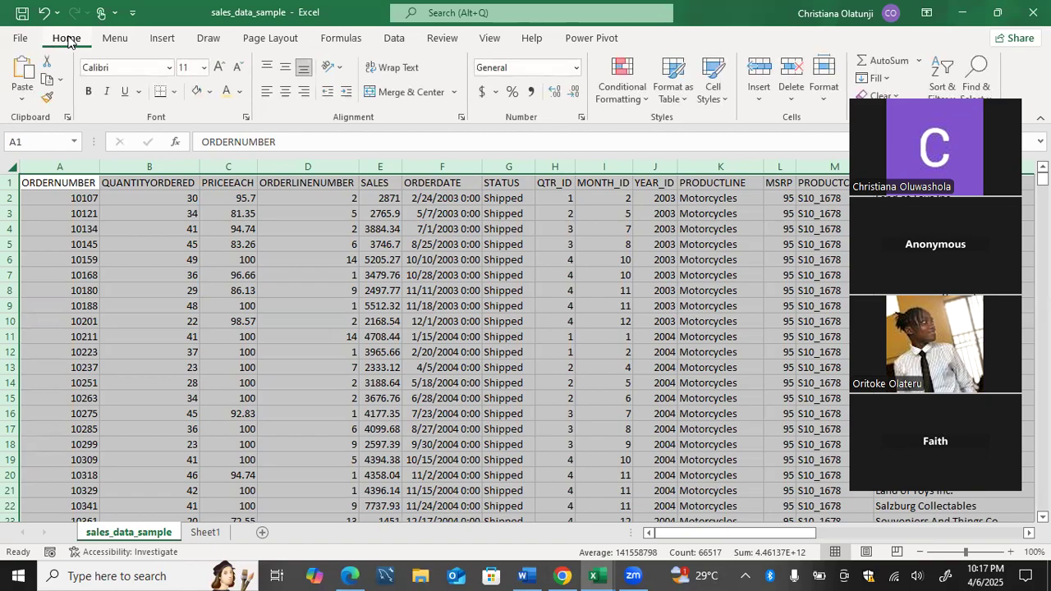
pyautogui.click(285, 92)
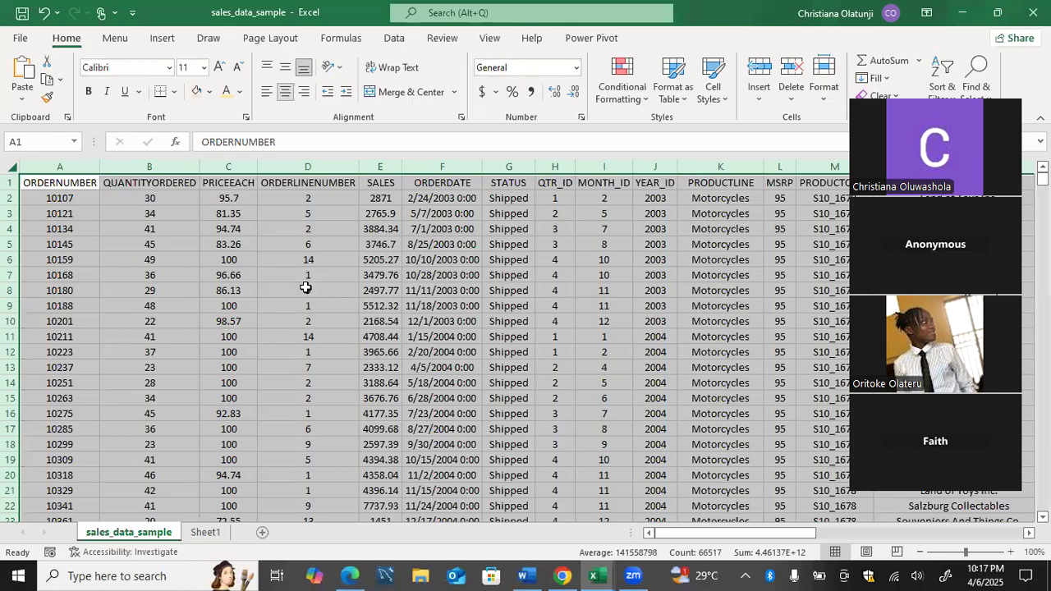
# Make the header row bold and turn on filter arrows for every header.
pyautogui.click(11, 183)
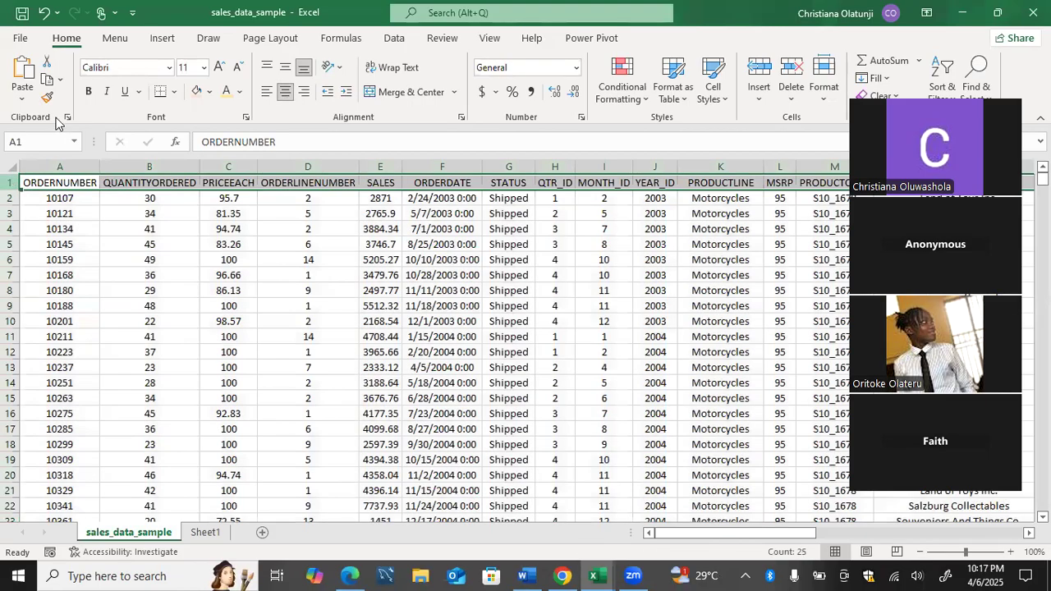
pyautogui.click(87, 93)
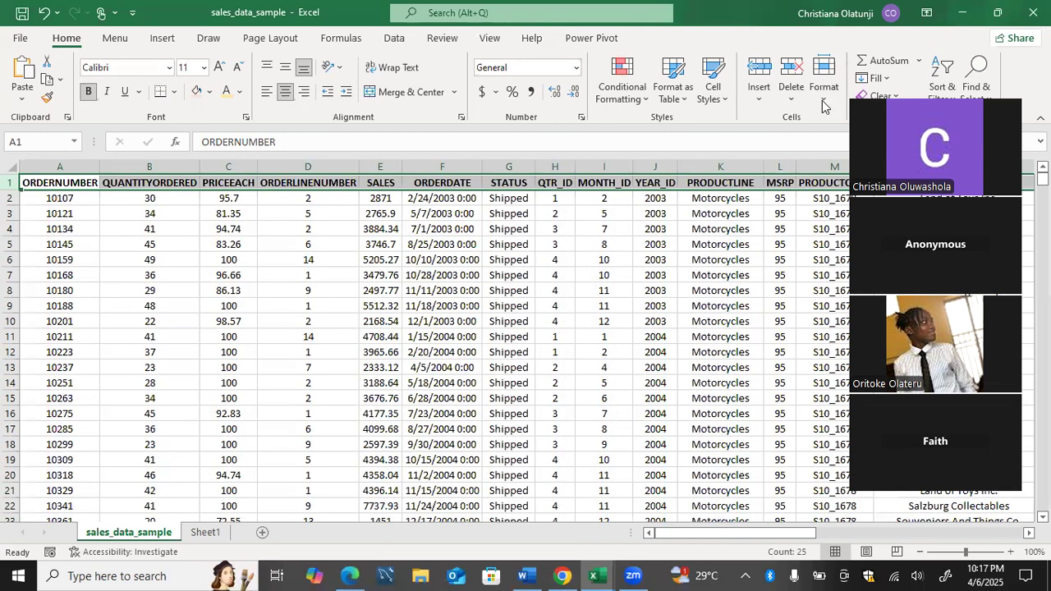
pyautogui.click(984, 90)
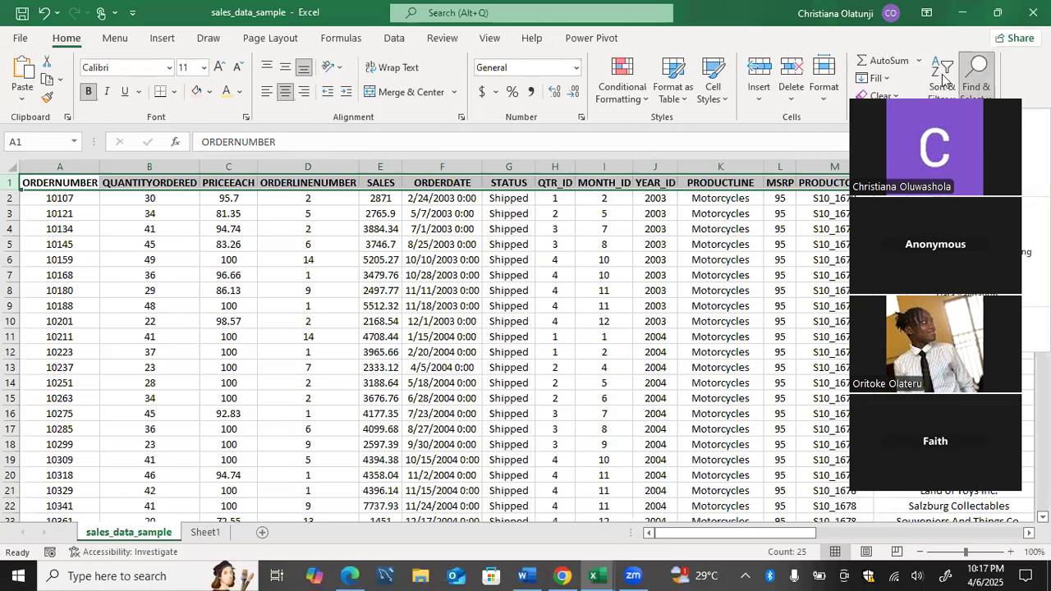
pyautogui.click(944, 80)
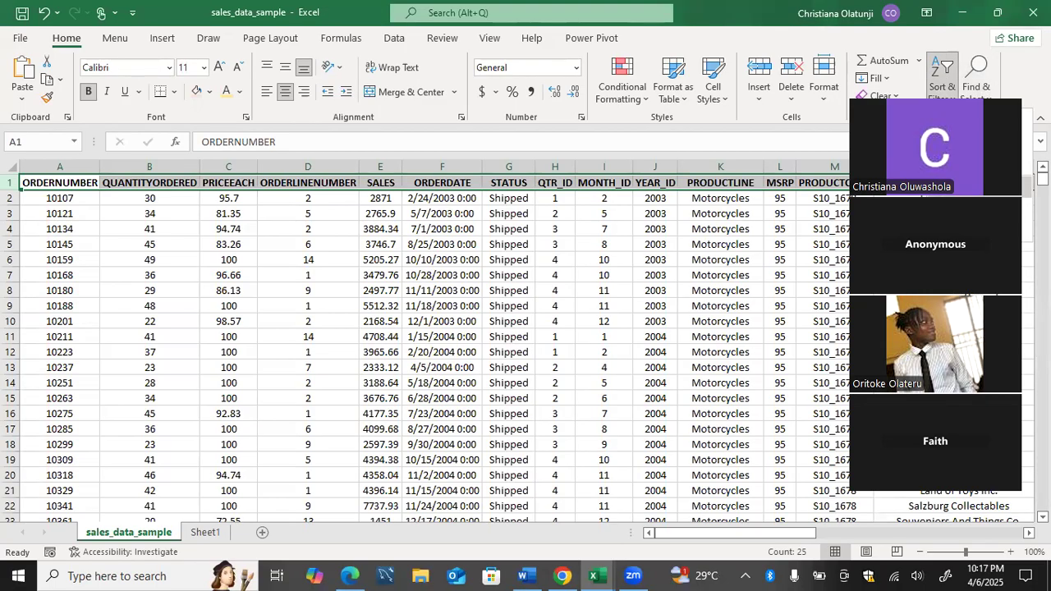
pyautogui.click(723, 200)
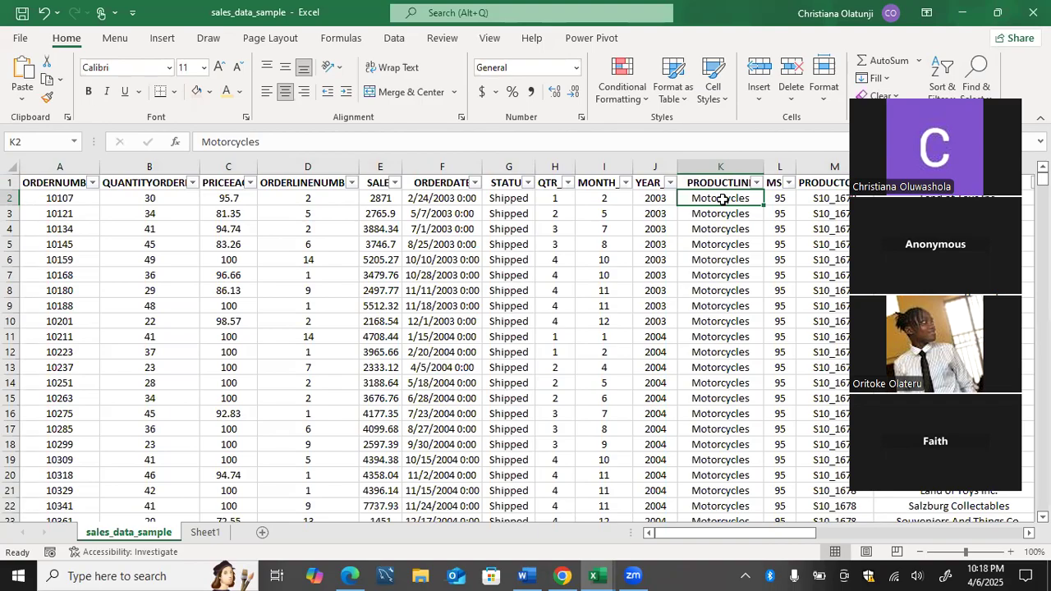
# Filter PRODUCTLINE to Classic Cars only, leaving 967 of 2823 records.
pyautogui.click(754, 184)
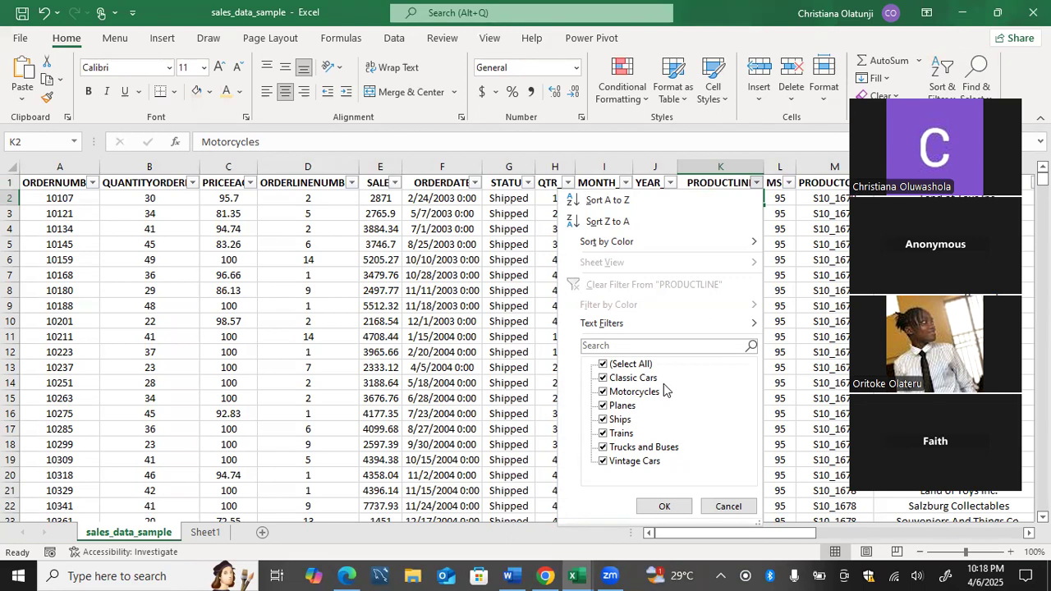
pyautogui.click(603, 364)
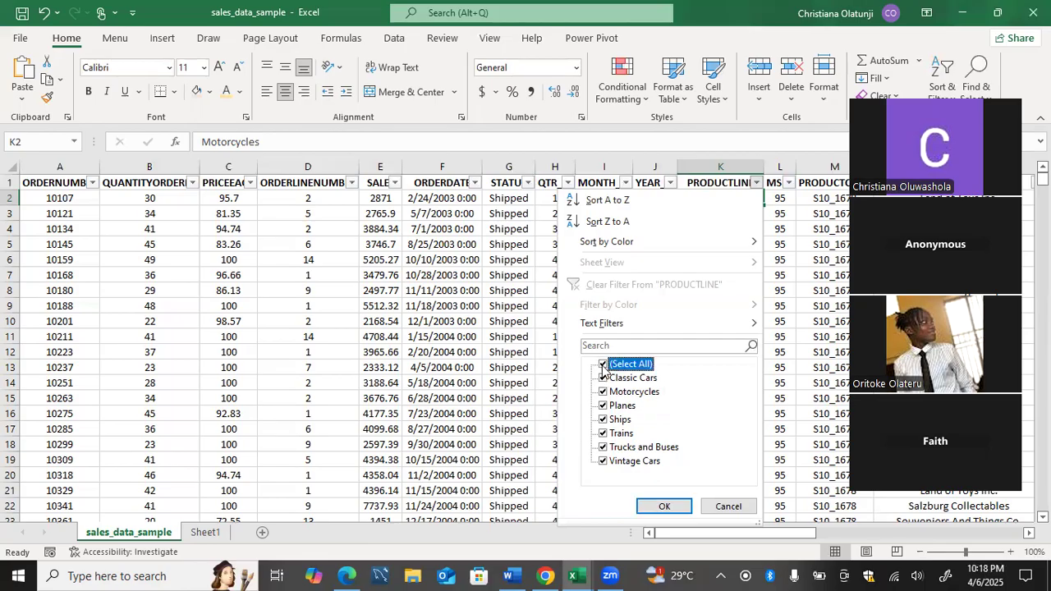
pyautogui.click(602, 366)
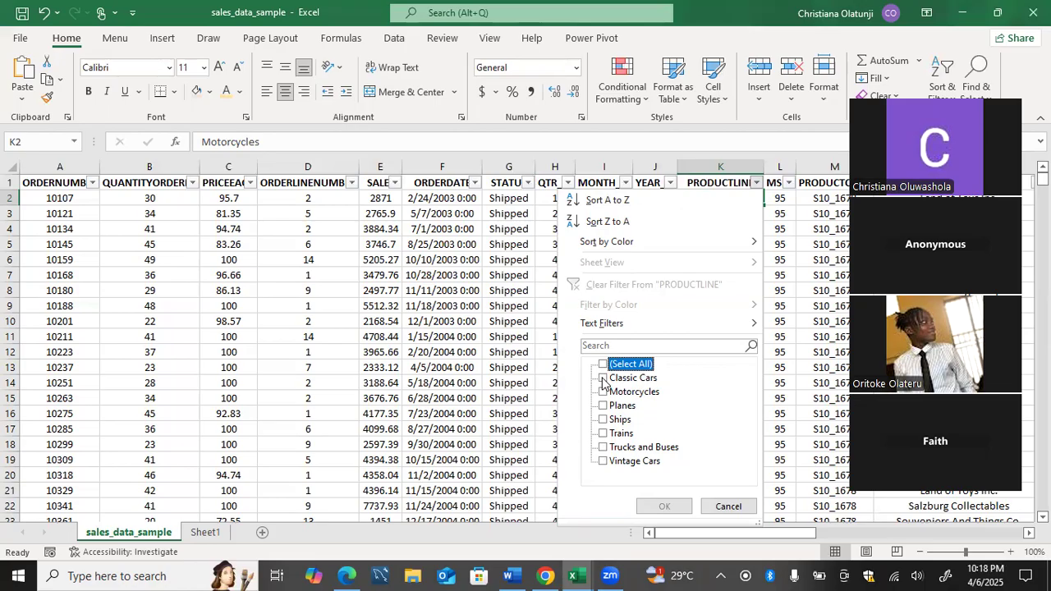
pyautogui.click(603, 379)
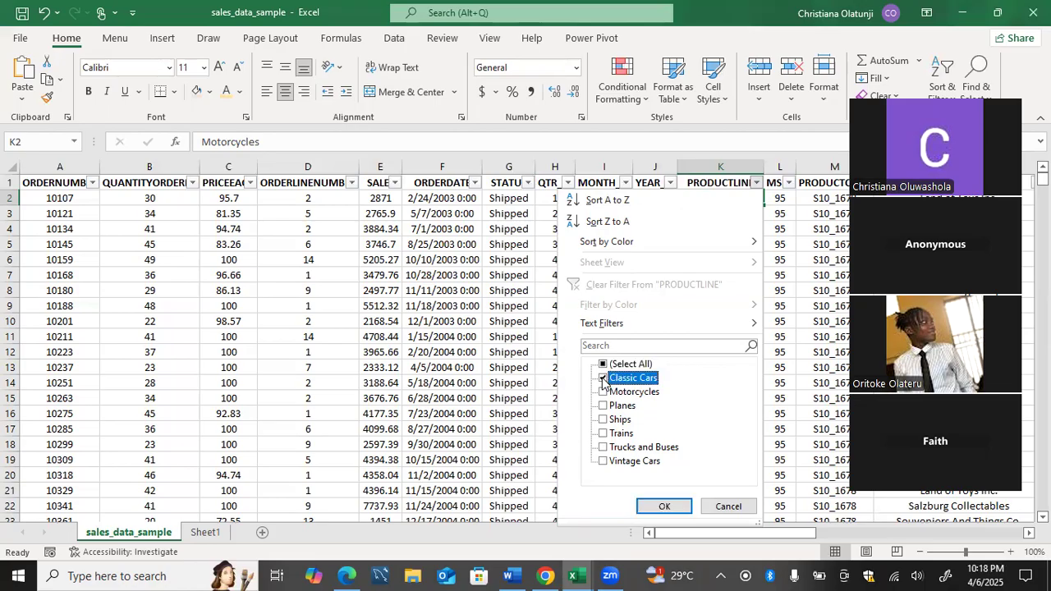
pyautogui.click(645, 506)
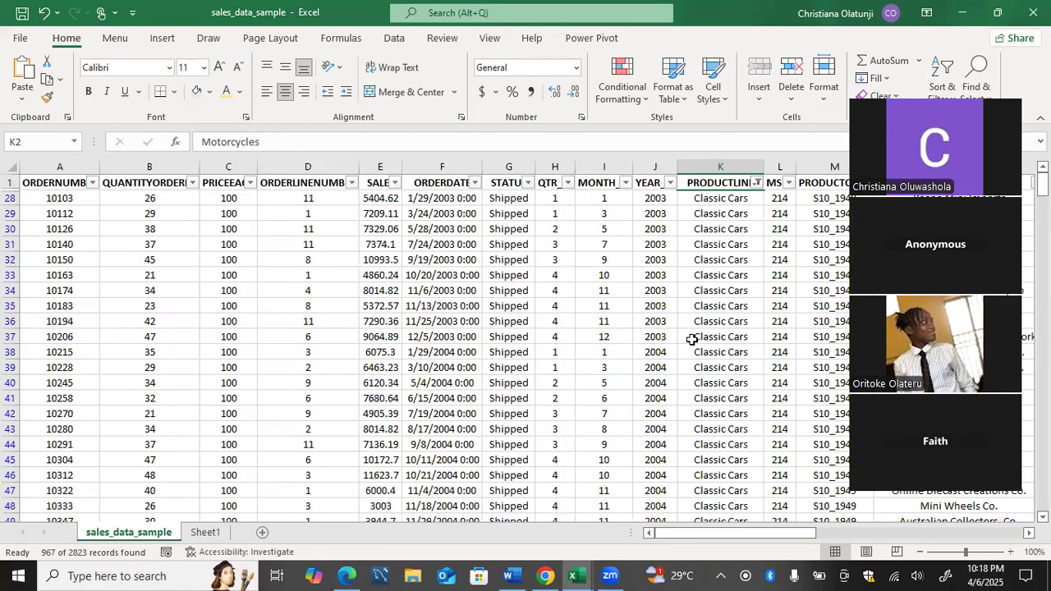
pyautogui.hscroll(1, 690, 345)
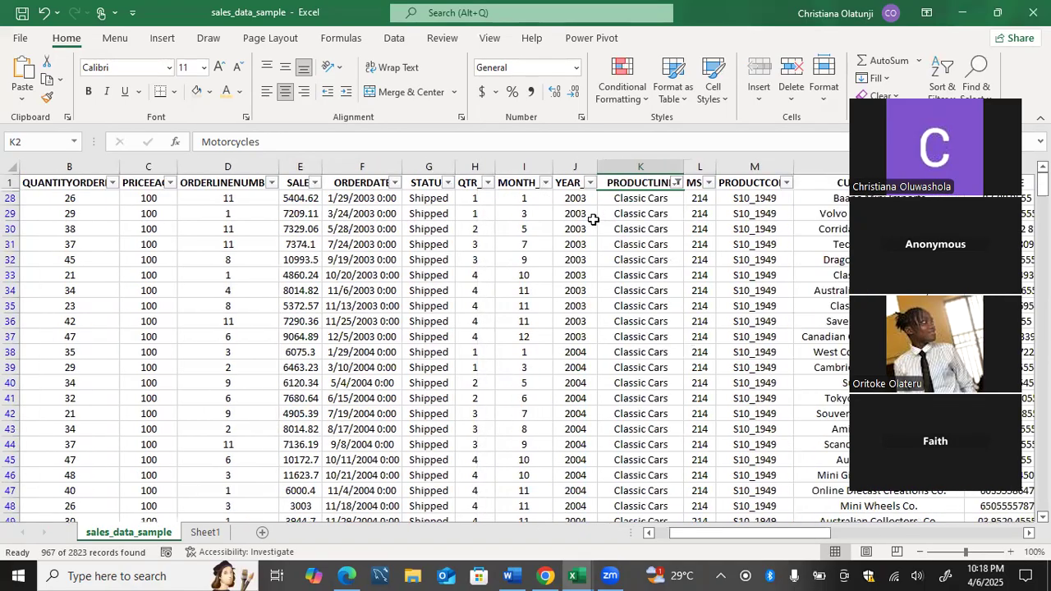
# Filter YEAR_ID to 2004 only, cutting the Classic Cars rows to 442 of 2823.
pyautogui.click(488, 182)
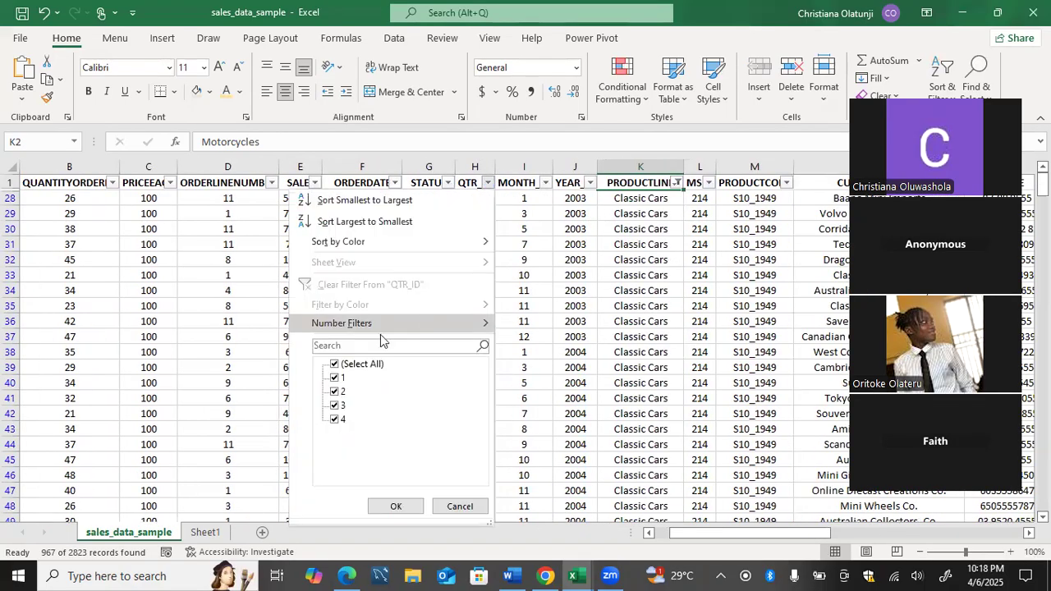
pyautogui.click(335, 364)
pyautogui.click(334, 391)
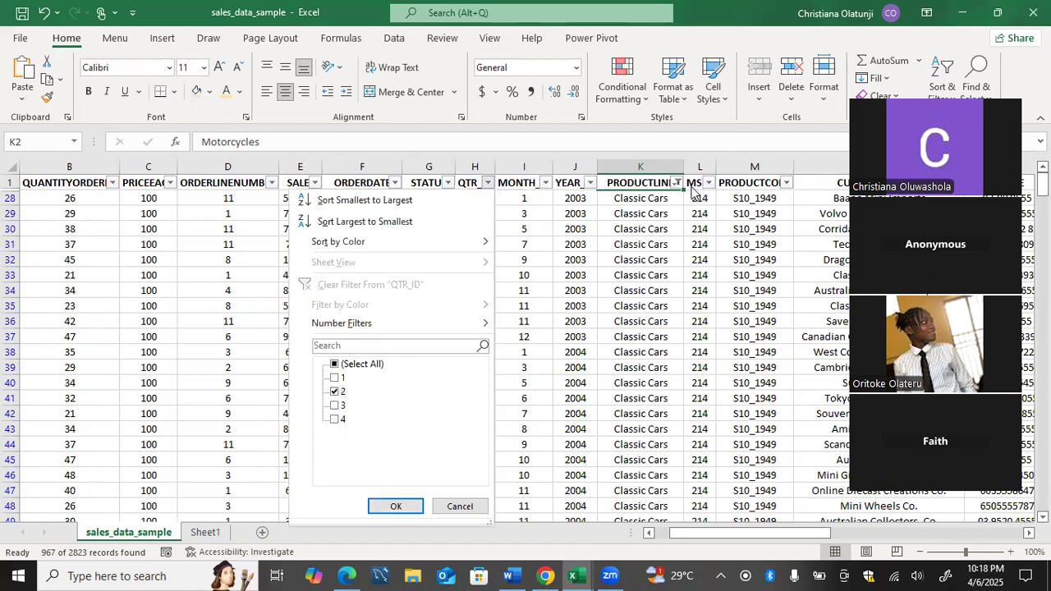
pyautogui.click(592, 183)
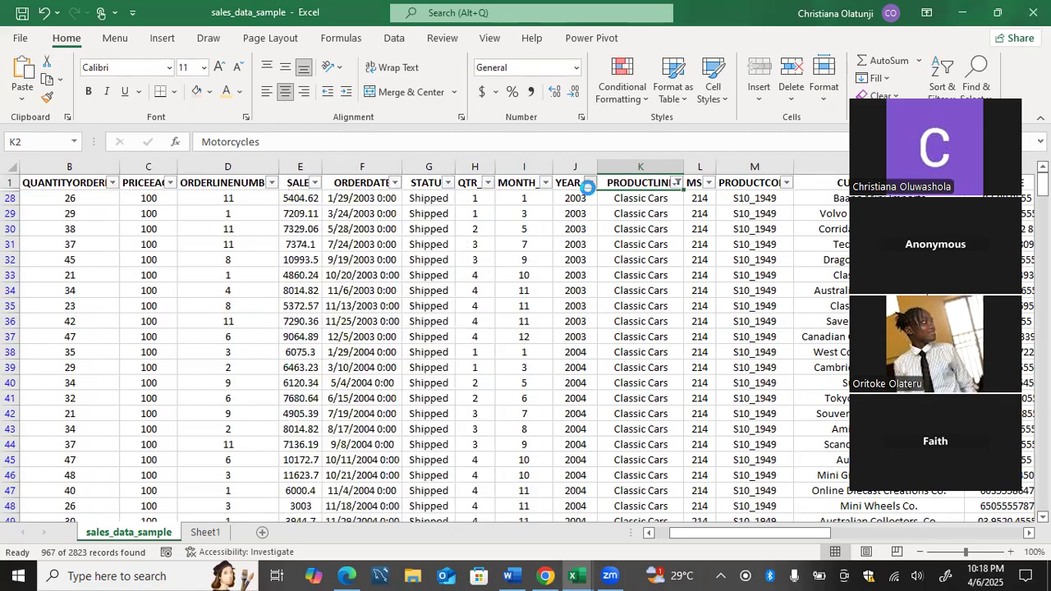
pyautogui.click(590, 183)
pyautogui.click(436, 366)
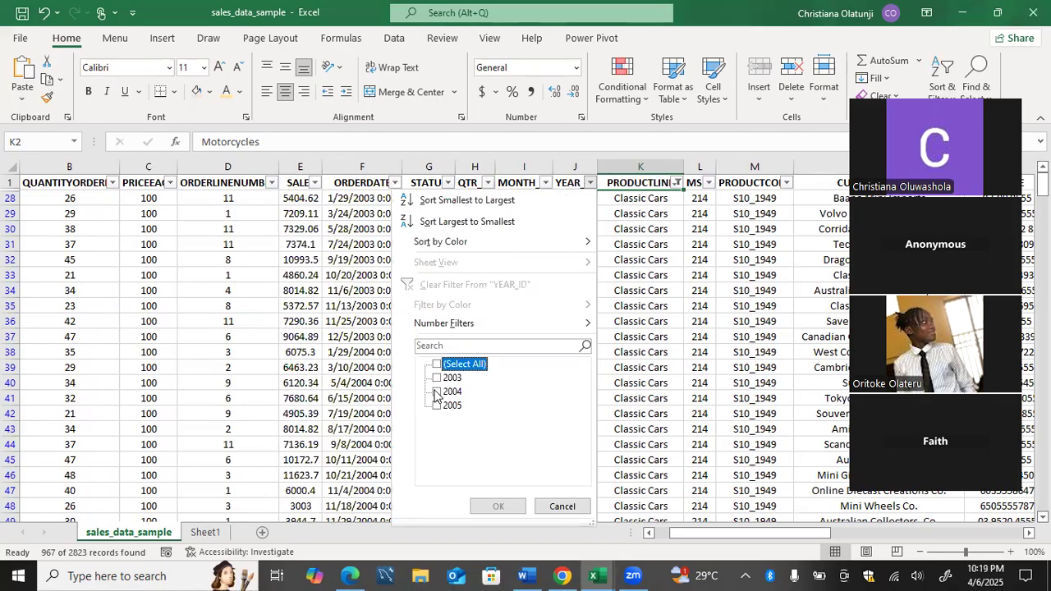
pyautogui.click(436, 393)
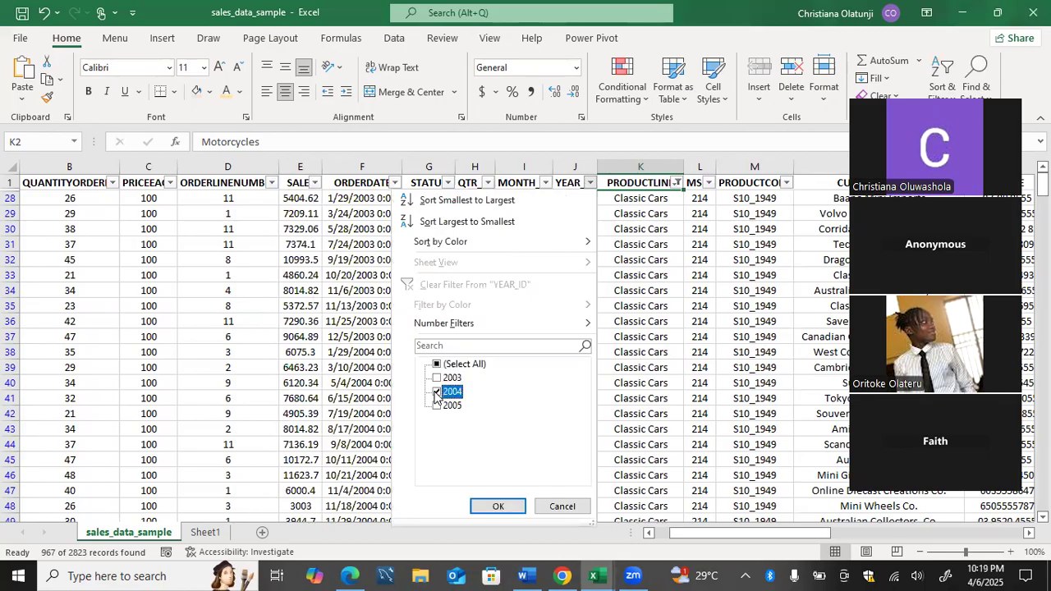
pyautogui.click(495, 506)
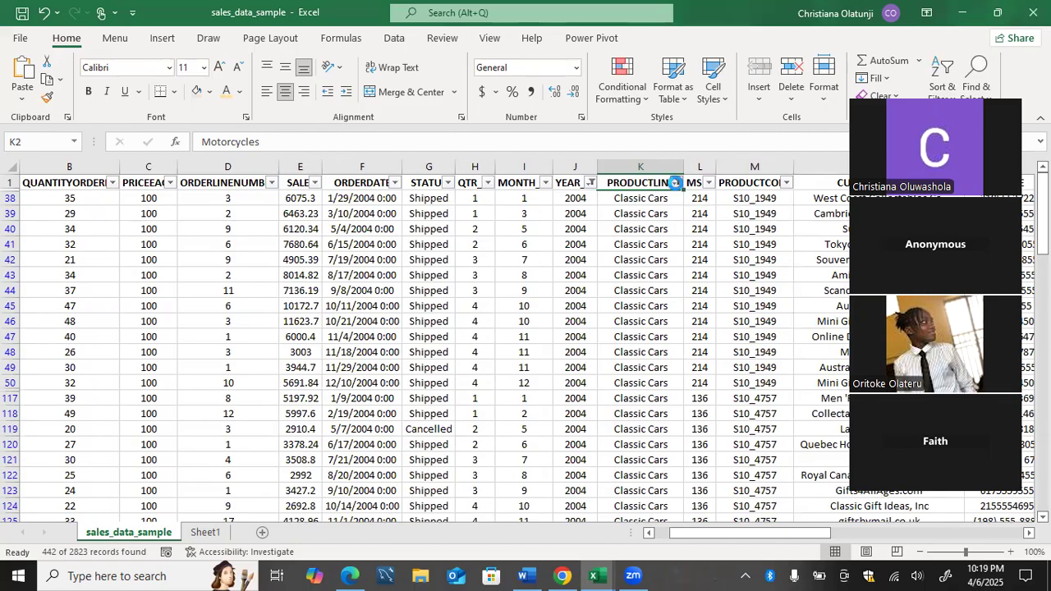
# Filter QTR_ID to quarter 2, leaving 66 Classic Cars rows from 2004.
pyautogui.click(676, 183)
pyautogui.click(704, 213)
pyautogui.click(487, 184)
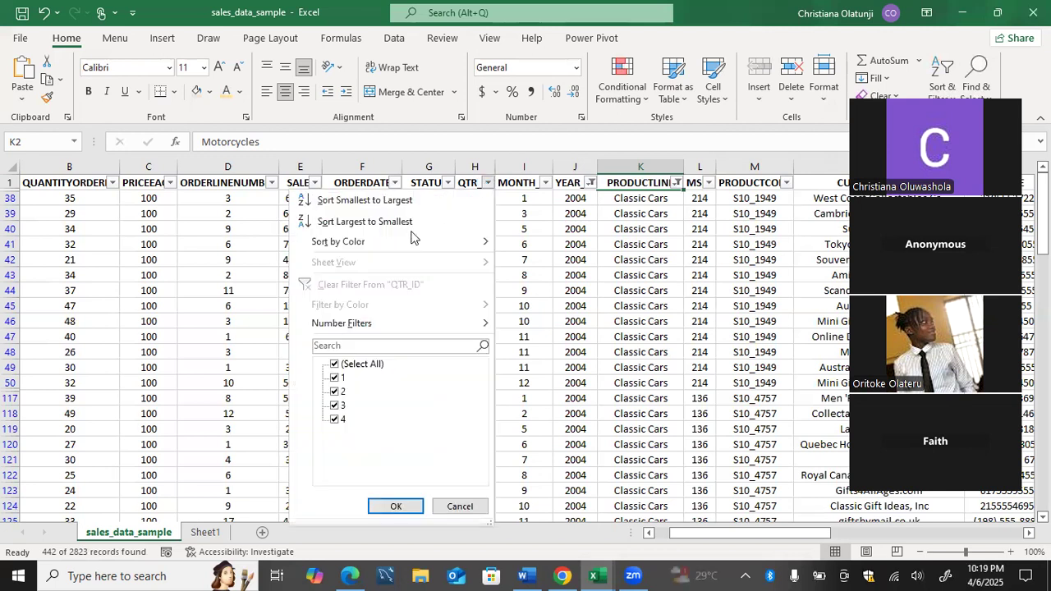
pyautogui.click(335, 364)
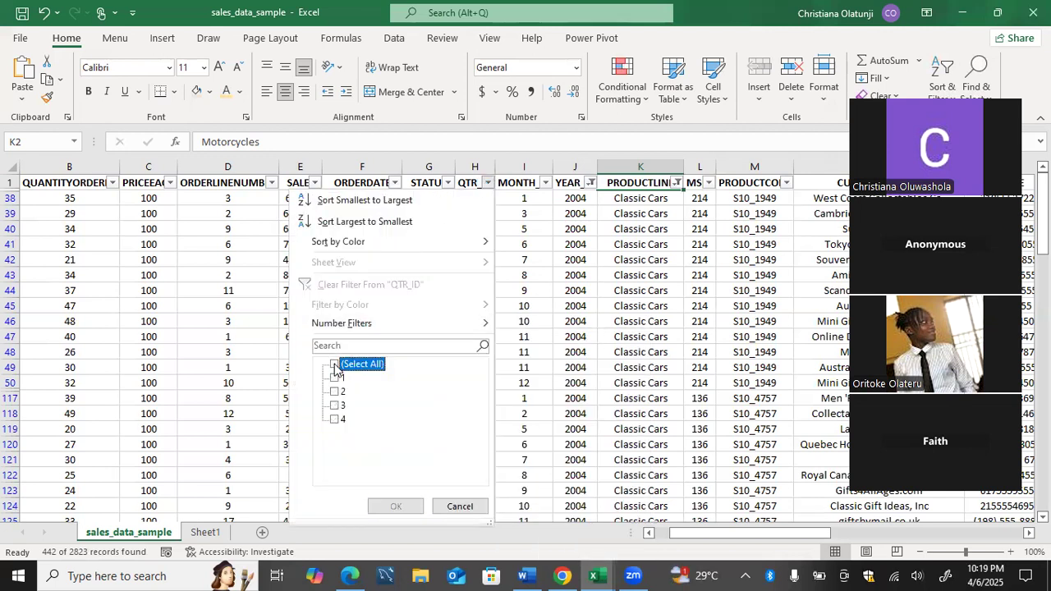
pyautogui.click(334, 393)
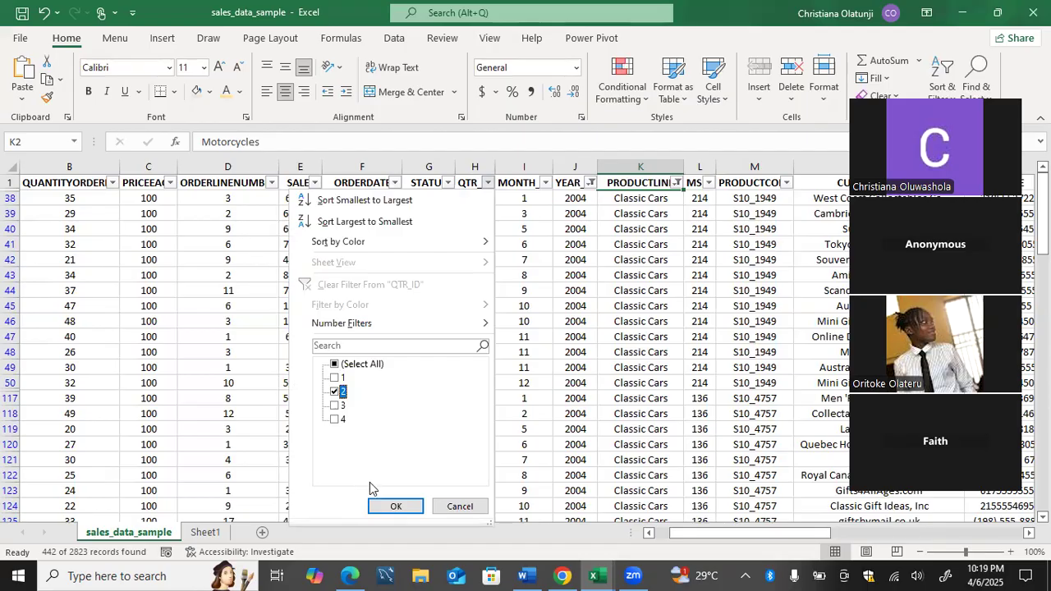
pyautogui.click(394, 506)
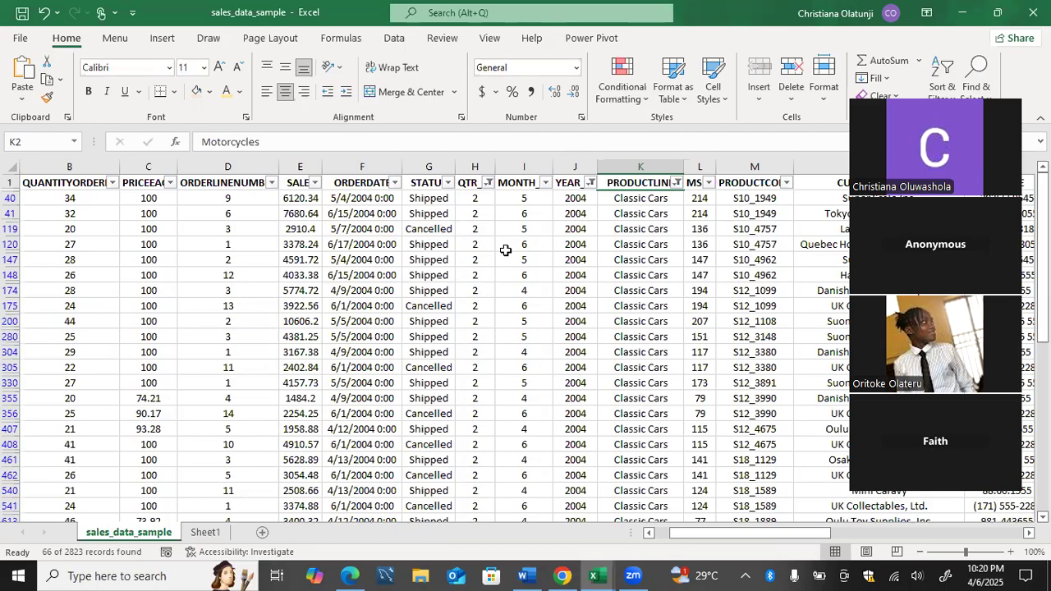
pyautogui.moveTo(477, 198); pyautogui.dragTo(477, 352)
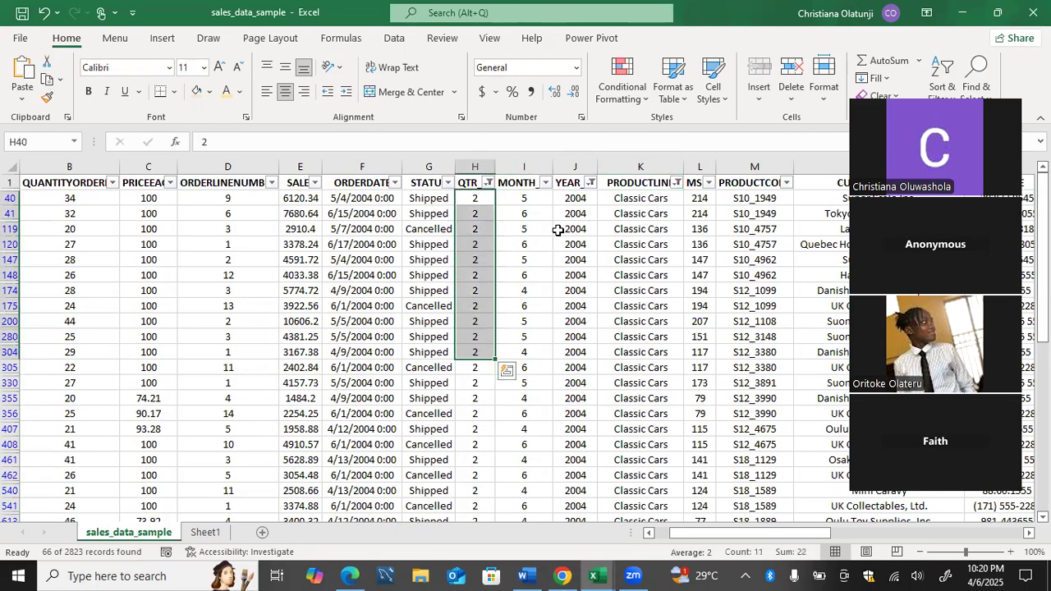
pyautogui.moveTo(575, 213); pyautogui.dragTo(581, 333)
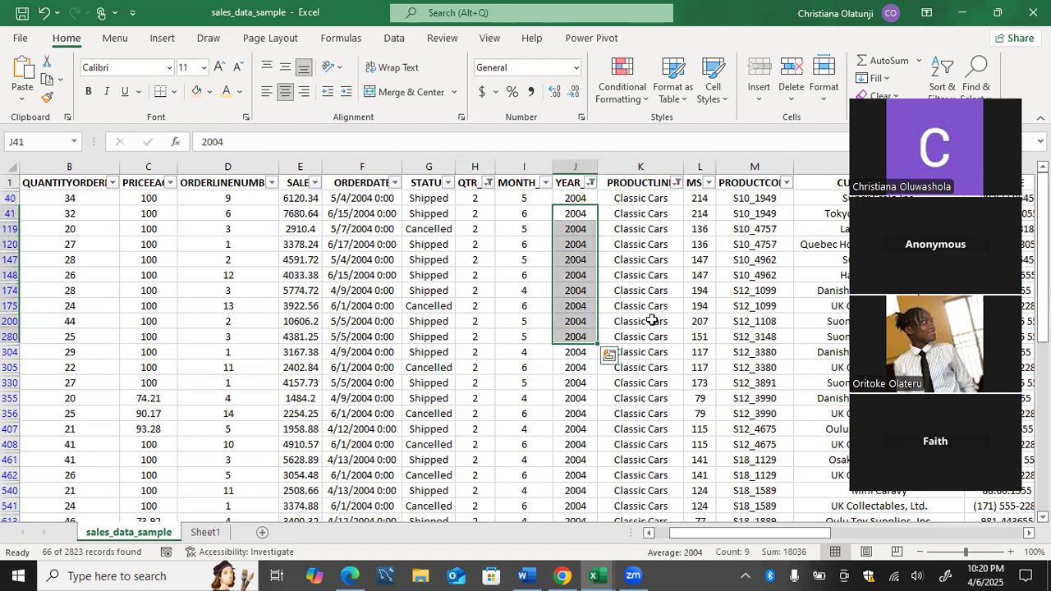
pyautogui.moveTo(643, 305); pyautogui.dragTo(637, 468)
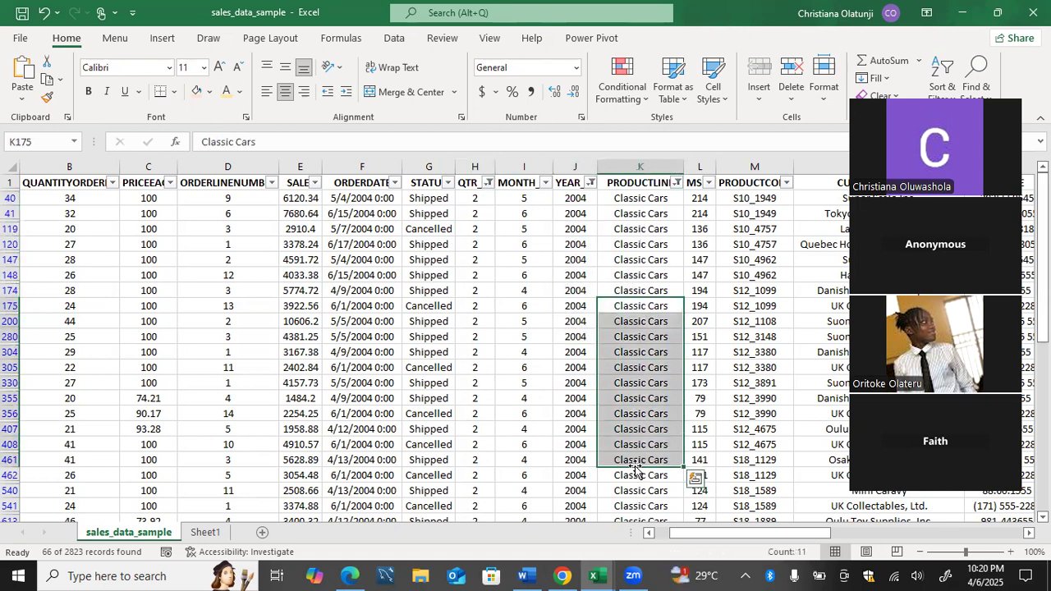
pyautogui.press('Down')
pyautogui.press('Up')
pyautogui.press('Up')
pyautogui.press('Down')
pyautogui.press('Down')
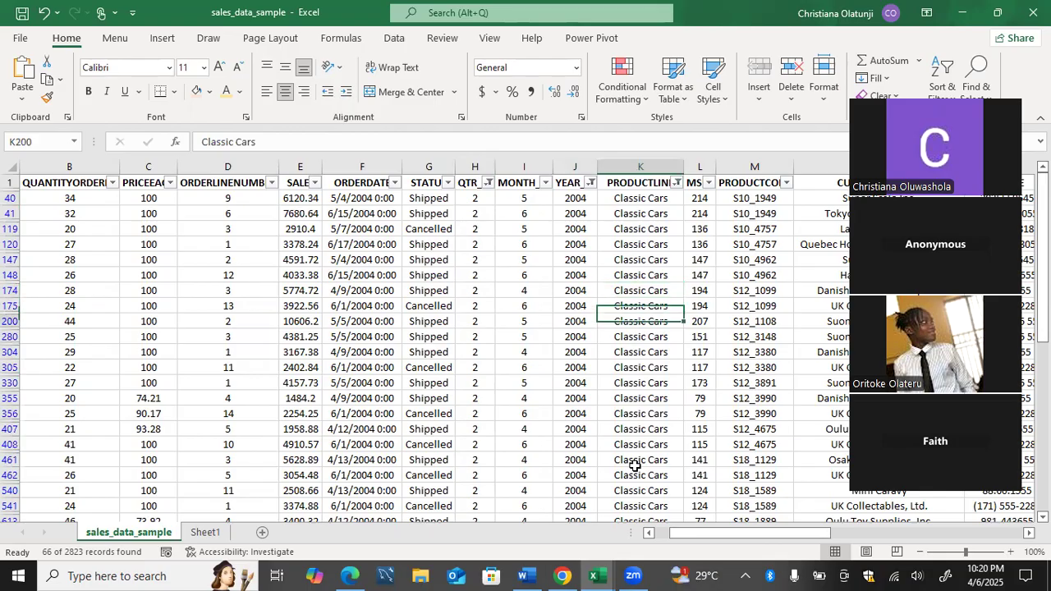
pyautogui.press('Down')
pyautogui.press('Down')
pyautogui.press('Down')
pyautogui.press('Down')
pyautogui.press('Down')
pyautogui.press('Down')
pyautogui.press('Down')
pyautogui.press('Down')
pyautogui.press('Down')
pyautogui.press('Down')
pyautogui.press('Down')
pyautogui.press('Down')
pyautogui.press('Down')
pyautogui.press('Down')
pyautogui.press('Down')
pyautogui.press('Down')
pyautogui.press('Down')
pyautogui.press('Down')
pyautogui.press('Down')
pyautogui.press('Down')
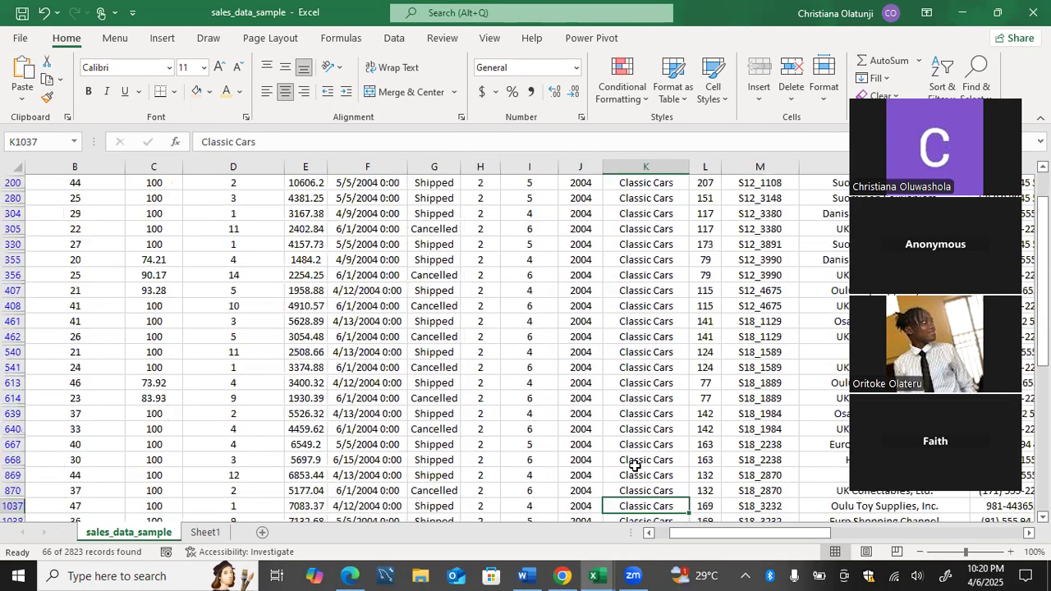
pyautogui.press('Down')
pyautogui.press('Down')
pyautogui.press('Down')
pyautogui.press('Down')
pyautogui.press('Down')
pyautogui.press('Down')
pyautogui.press('Down')
pyautogui.press('Down')
pyautogui.press('Left')
pyautogui.press('Left')
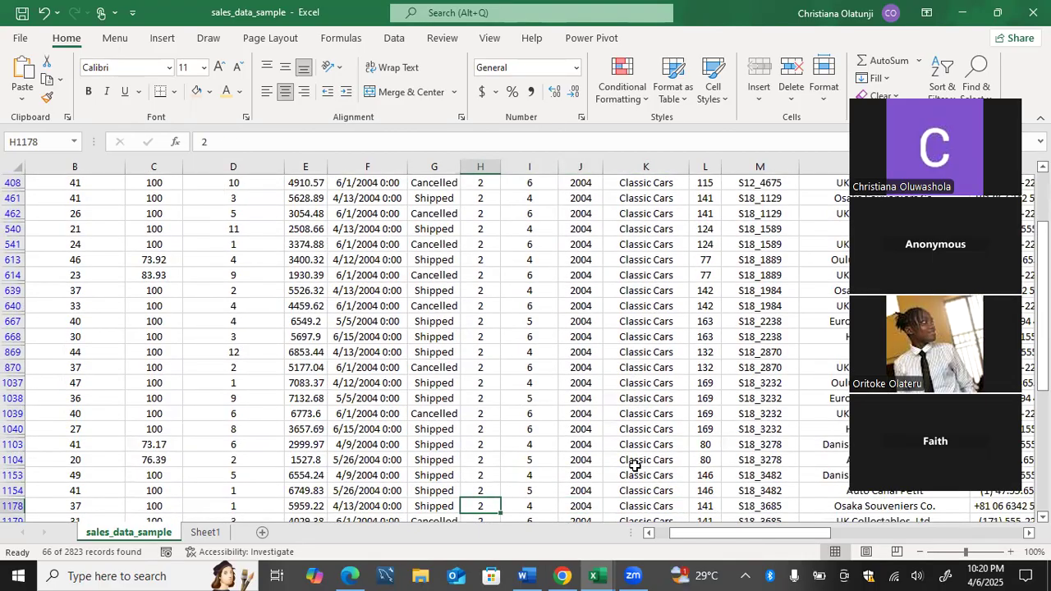
pyautogui.press('Right')
pyautogui.press('Right')
pyautogui.press('Right')
pyautogui.press('Down')
pyautogui.press('Down')
pyautogui.press('Down')
pyautogui.press('Down')
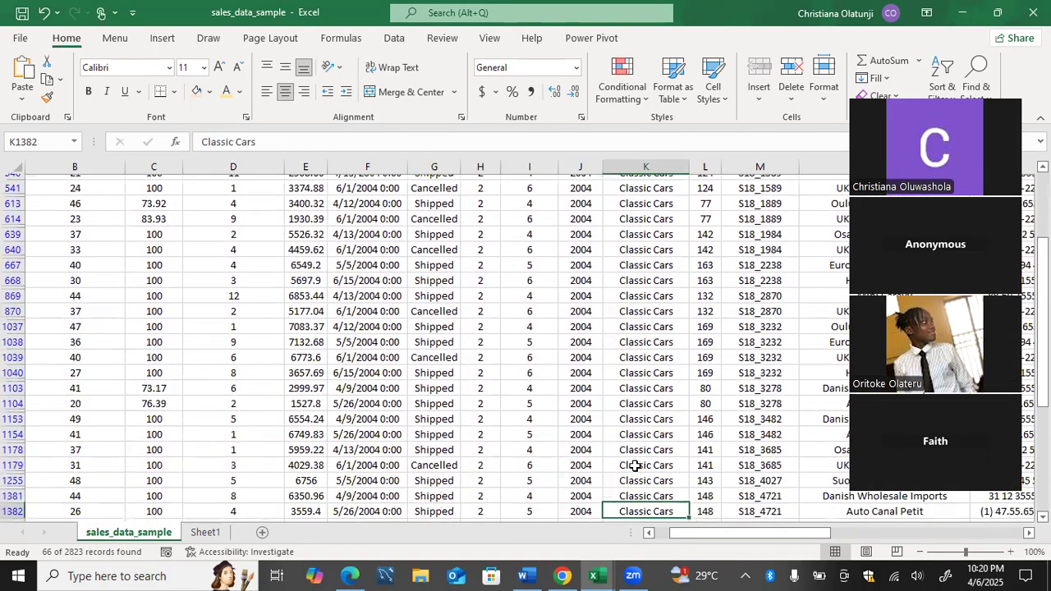
pyautogui.press('Up')
pyautogui.press('Up')
pyautogui.press('Up')
pyautogui.press('Up')
pyautogui.press('Up')
pyautogui.press('Up')
pyautogui.press('Up')
pyautogui.press('Up')
pyautogui.press('Up')
pyautogui.press('Up')
pyautogui.press('Up')
pyautogui.press('Up')
pyautogui.press('Up')
pyautogui.press('Up')
pyautogui.press('Up')
pyautogui.press('Up')
pyautogui.press('Up')
pyautogui.press('Up')
pyautogui.press('Up')
pyautogui.press('Up')
pyautogui.press('Up')
pyautogui.press('Up')
pyautogui.press('Up')
pyautogui.press('Up')
pyautogui.press('Up')
pyautogui.press('Up')
pyautogui.press('Up')
pyautogui.press('Up')
pyautogui.press('Up')
pyautogui.press('Up')
pyautogui.press('Up')
pyautogui.press('Up')
pyautogui.press('Up')
pyautogui.press('Up')
pyautogui.press('Up')
pyautogui.press('Up')
pyautogui.press('Up')
pyautogui.press('Up')
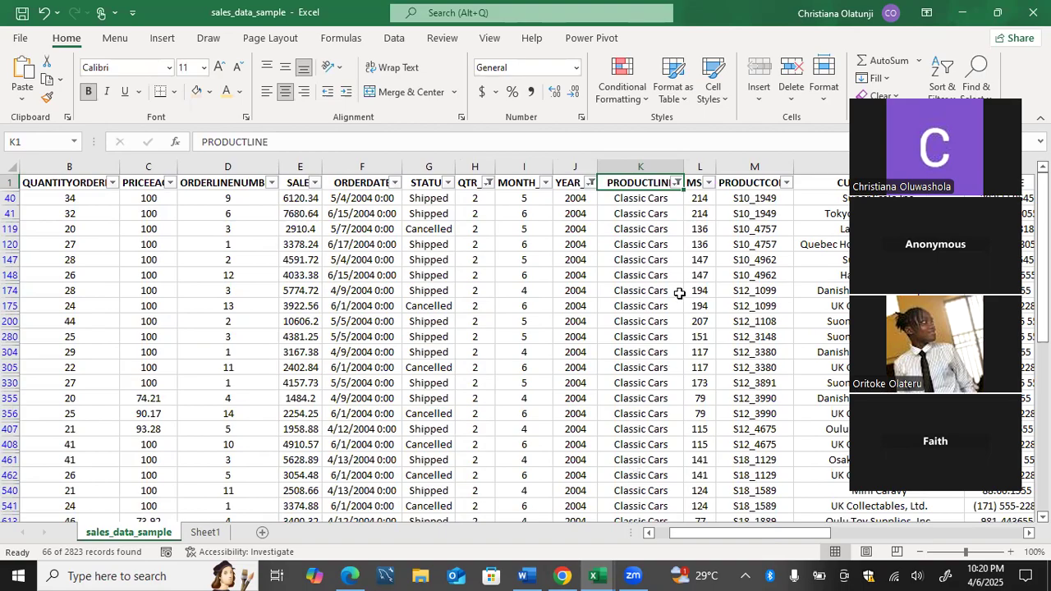
# Select all values in the PRODUCTLINE, QTR_ID and YEAR_ID filters so every sales record shows.
pyautogui.click(675, 184)
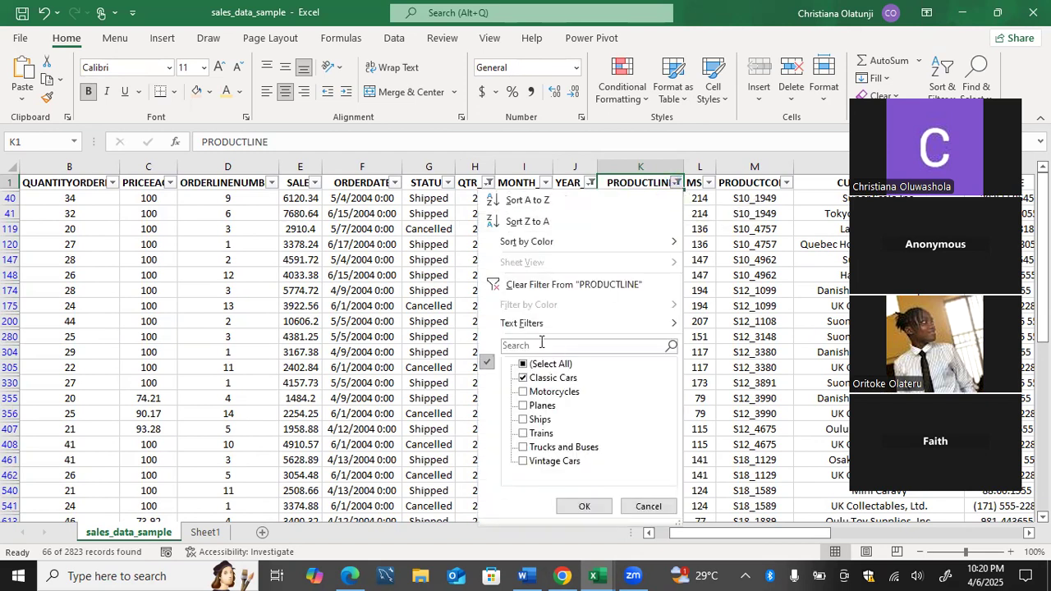
pyautogui.click(523, 366)
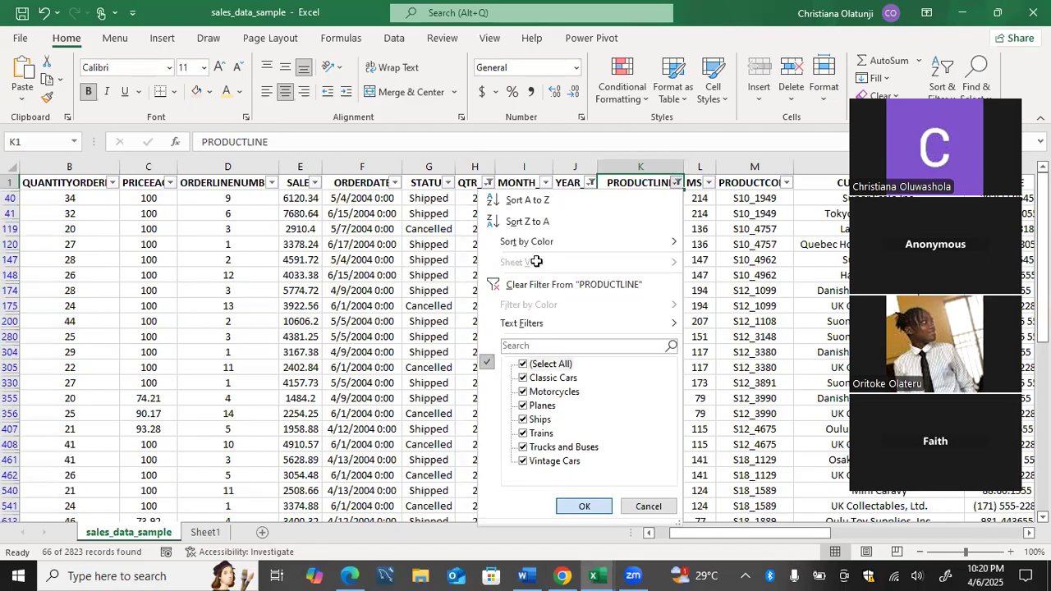
pyautogui.click(575, 510)
pyautogui.click(488, 183)
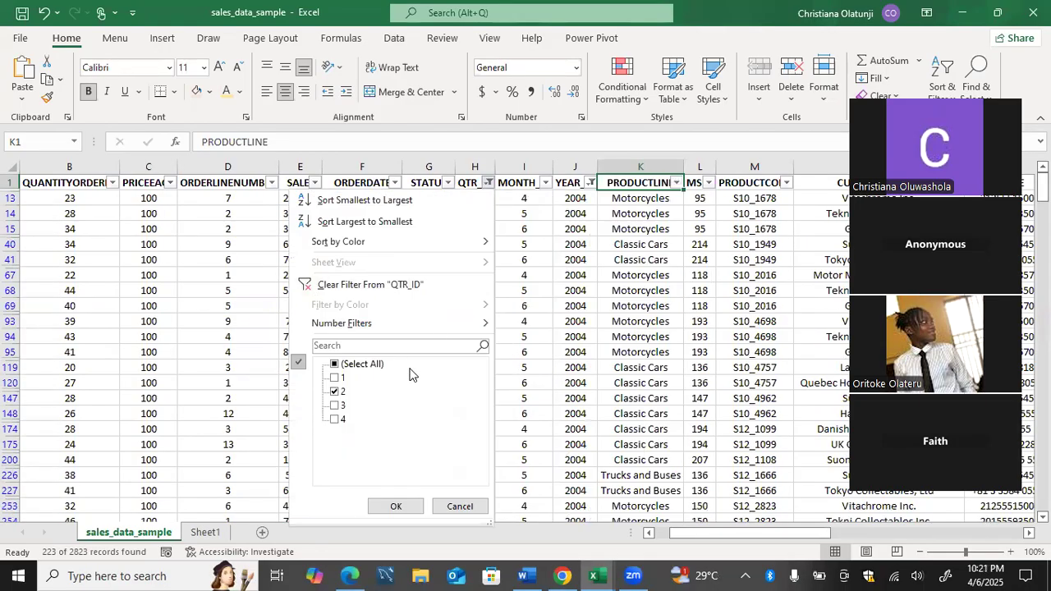
pyautogui.click(348, 366)
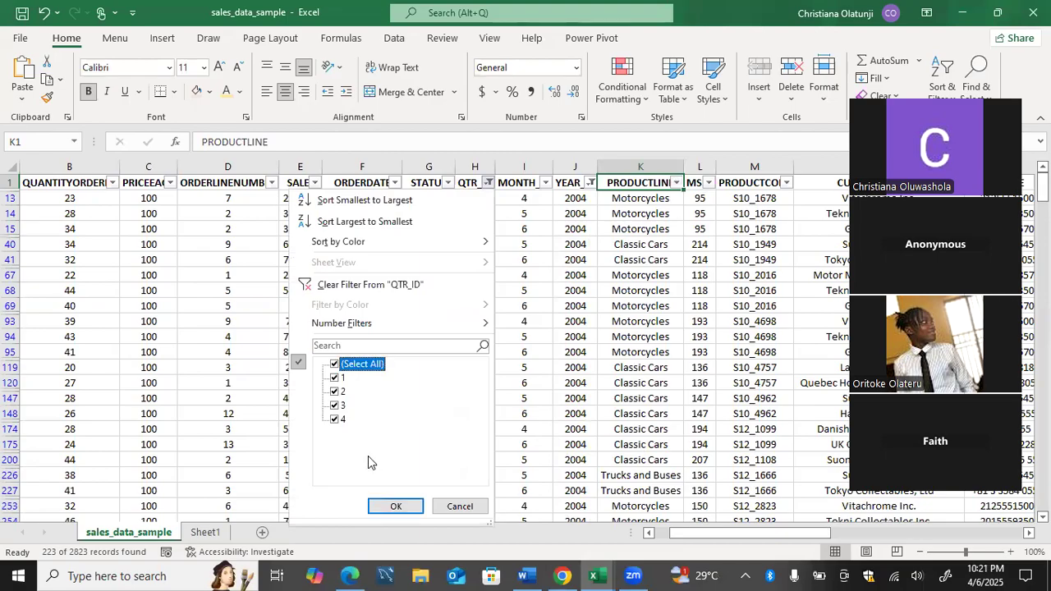
pyautogui.click(390, 506)
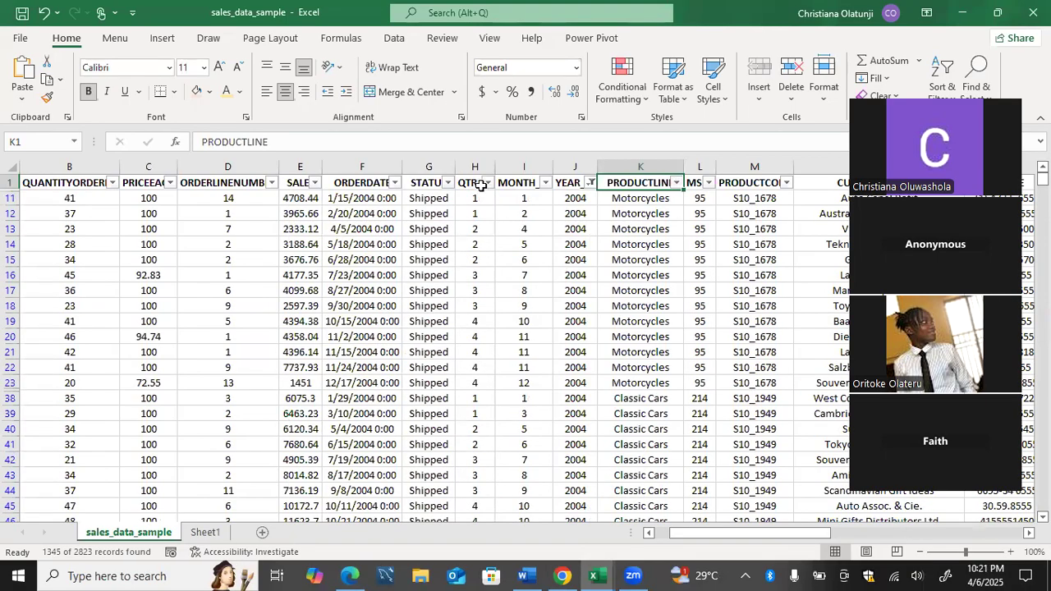
pyautogui.click(589, 184)
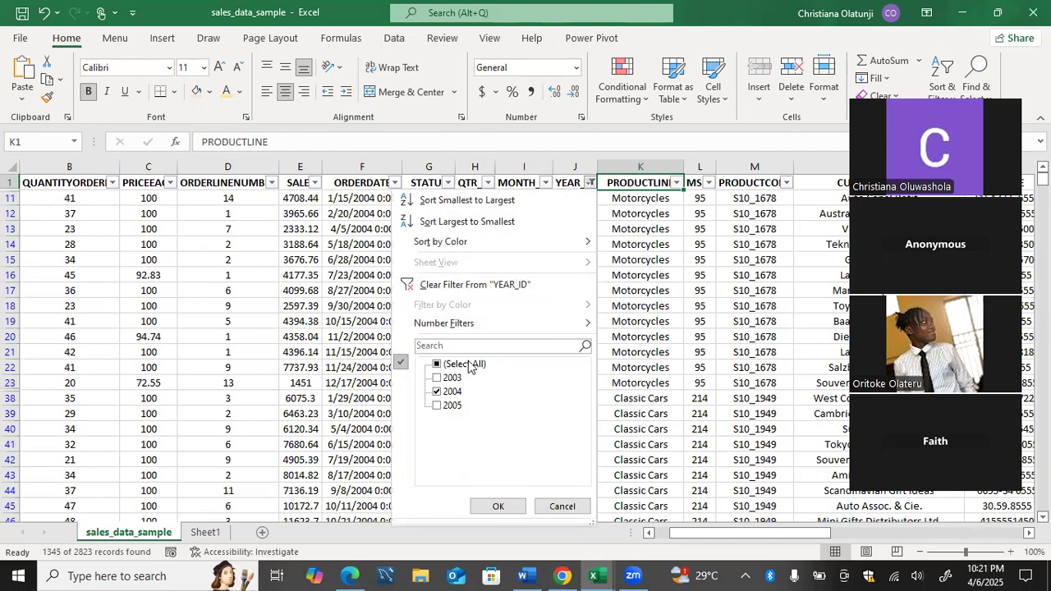
pyautogui.click(480, 506)
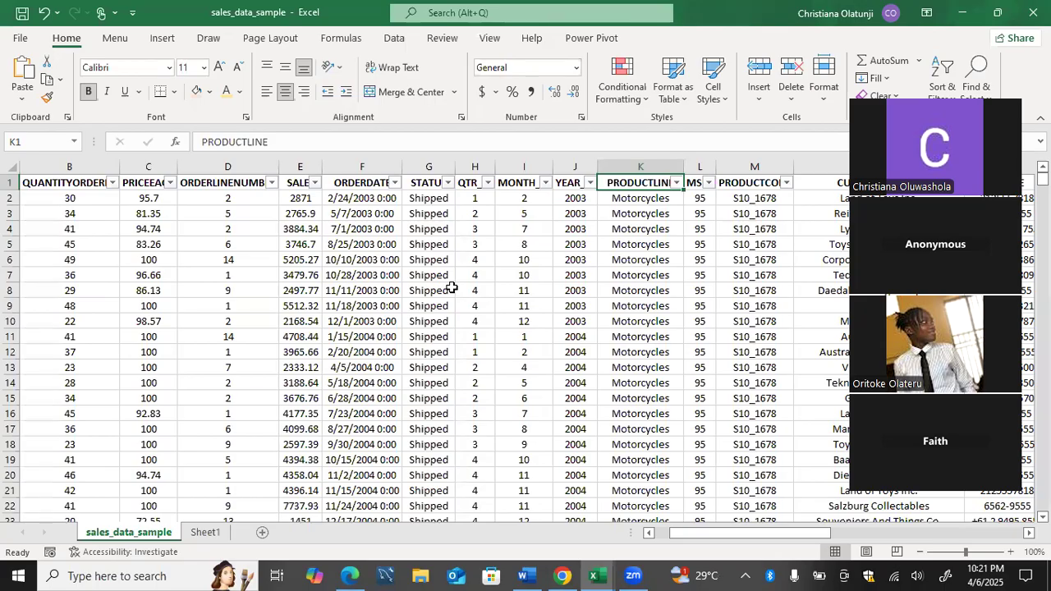
pyautogui.hotkey('ctrl', 't')
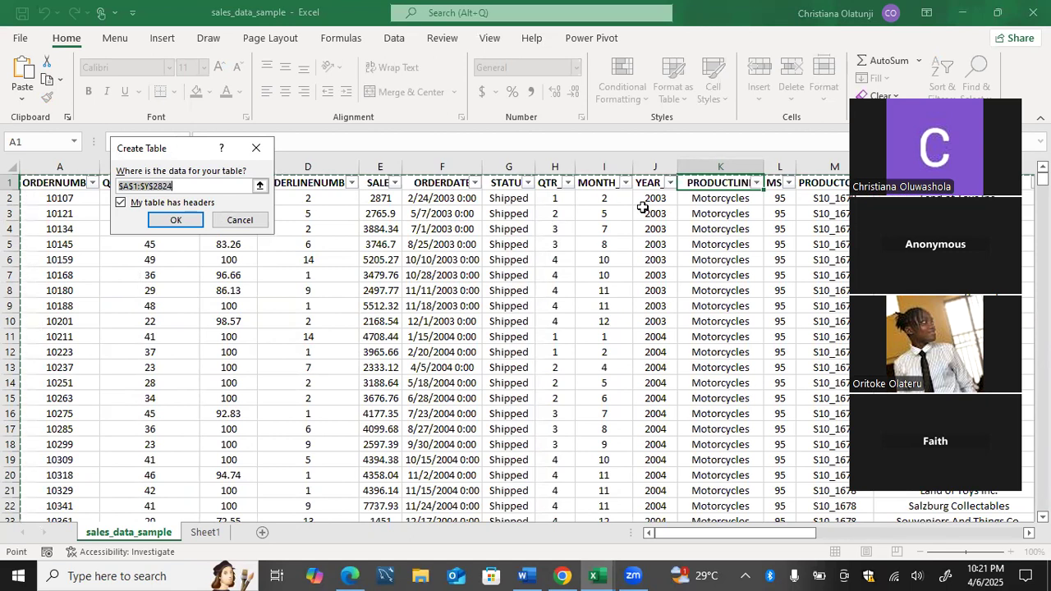
# Convert the sales data into a table, browse the PivotTable options, then undo the conversion.
pyautogui.click(656, 120)
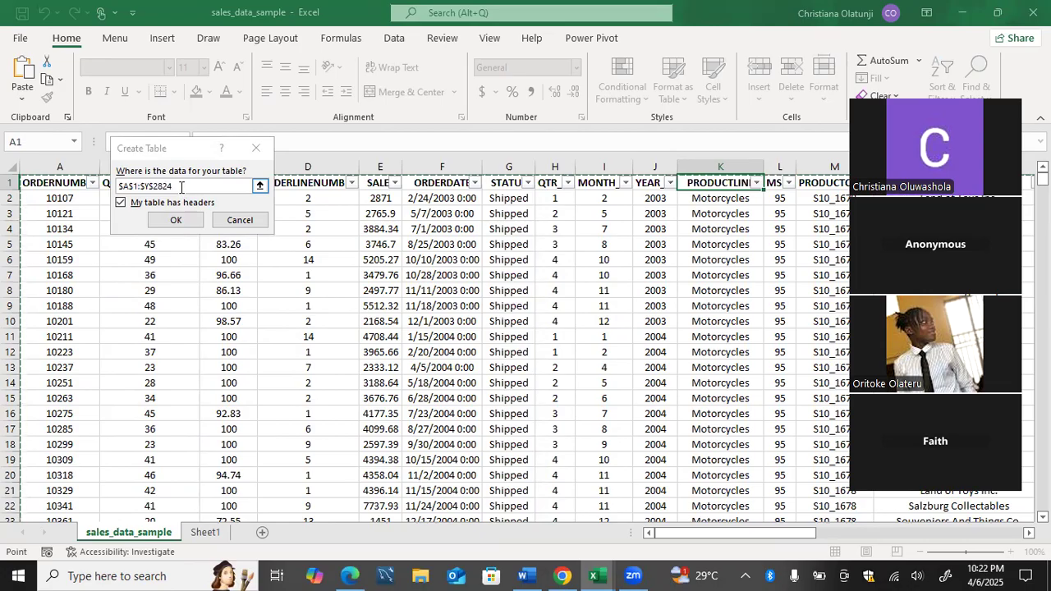
pyautogui.click(174, 220)
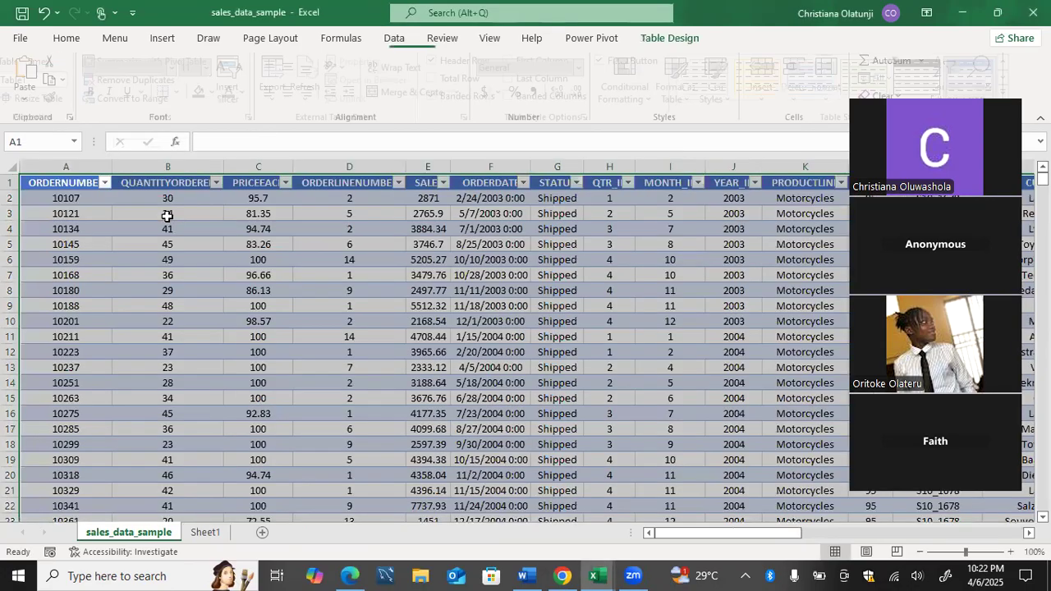
pyautogui.click(163, 46)
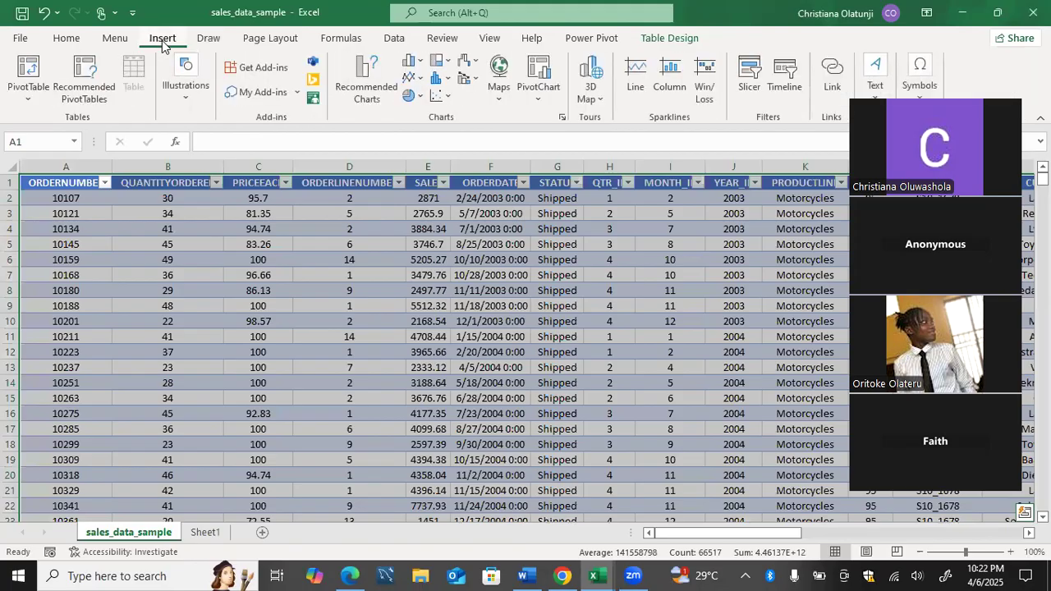
pyautogui.click(26, 99)
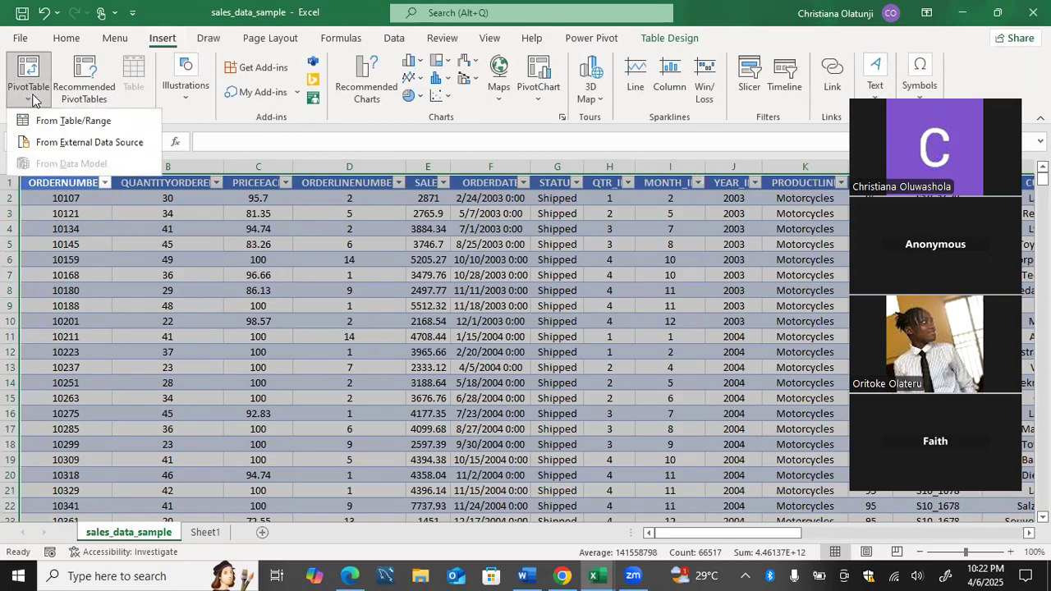
pyautogui.click(32, 99)
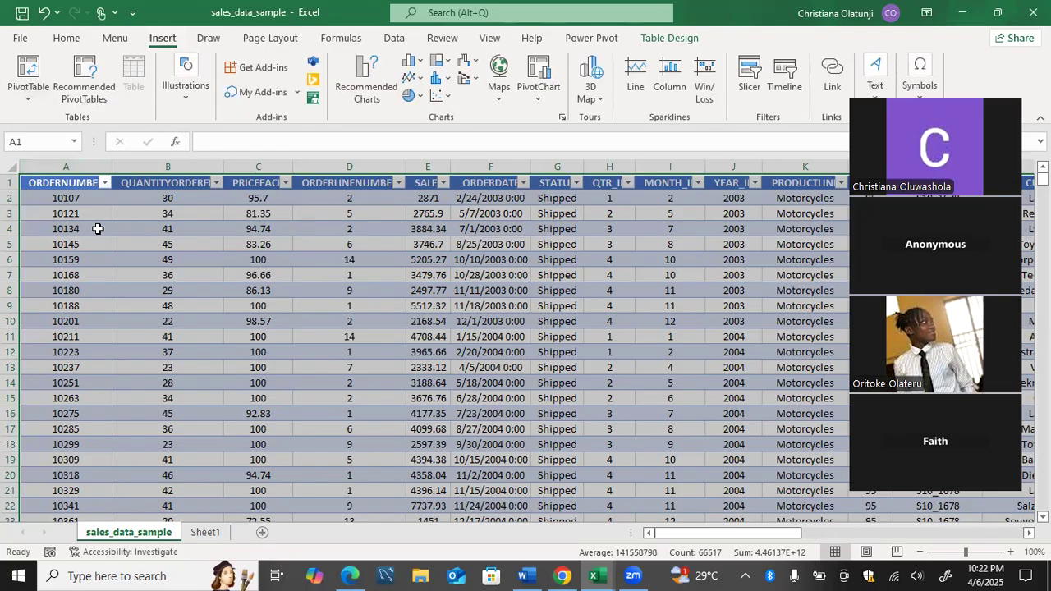
pyautogui.hotkey('ctrl', 'z')
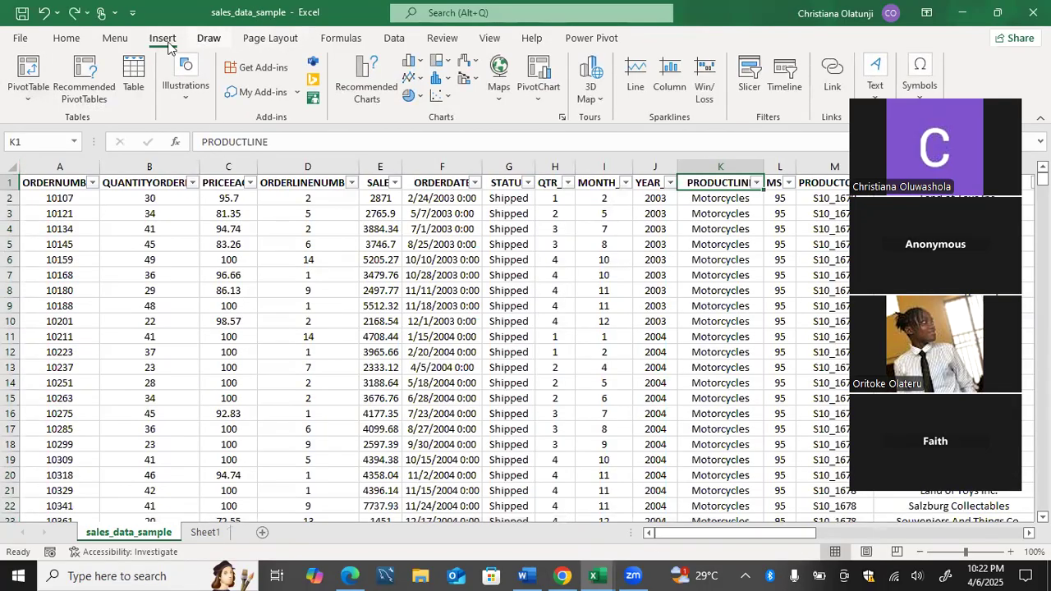
# Convert the data range into table Table3 and apply the light gold banded style.
pyautogui.click(134, 78)
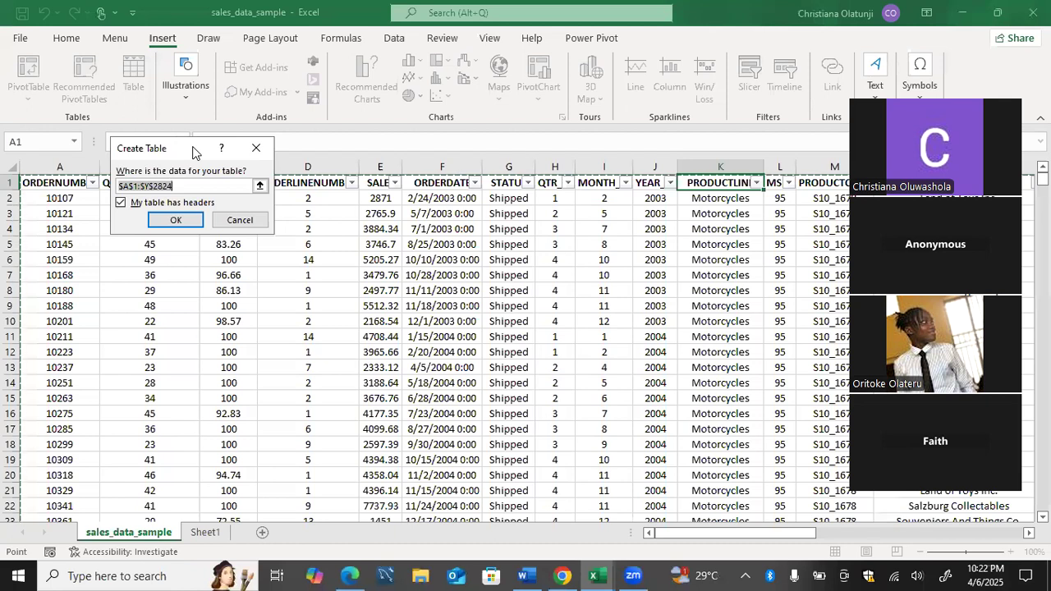
pyautogui.click(174, 220)
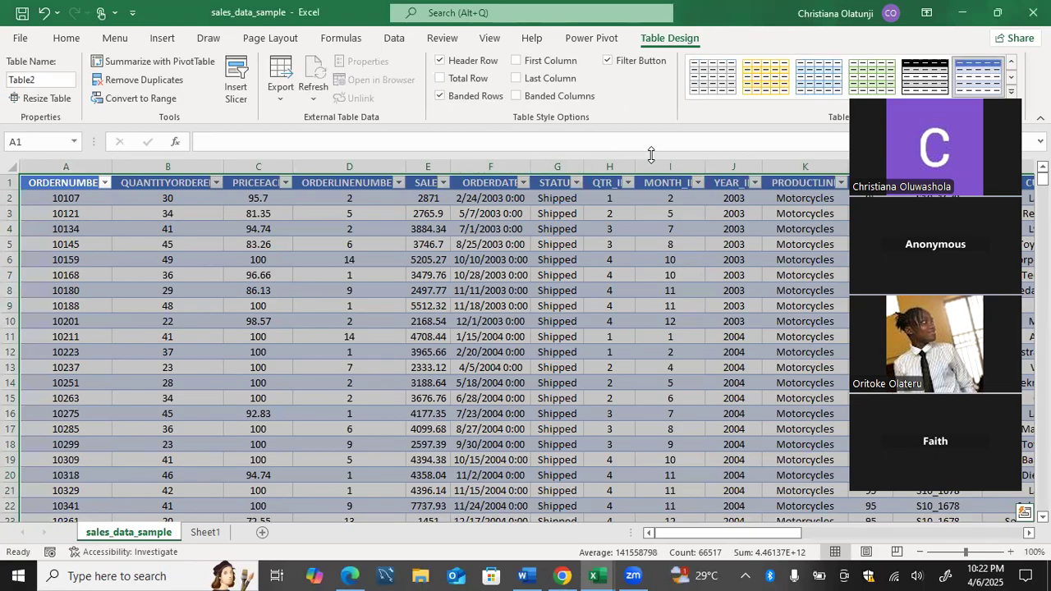
pyautogui.hotkey('ctrl', 'z')
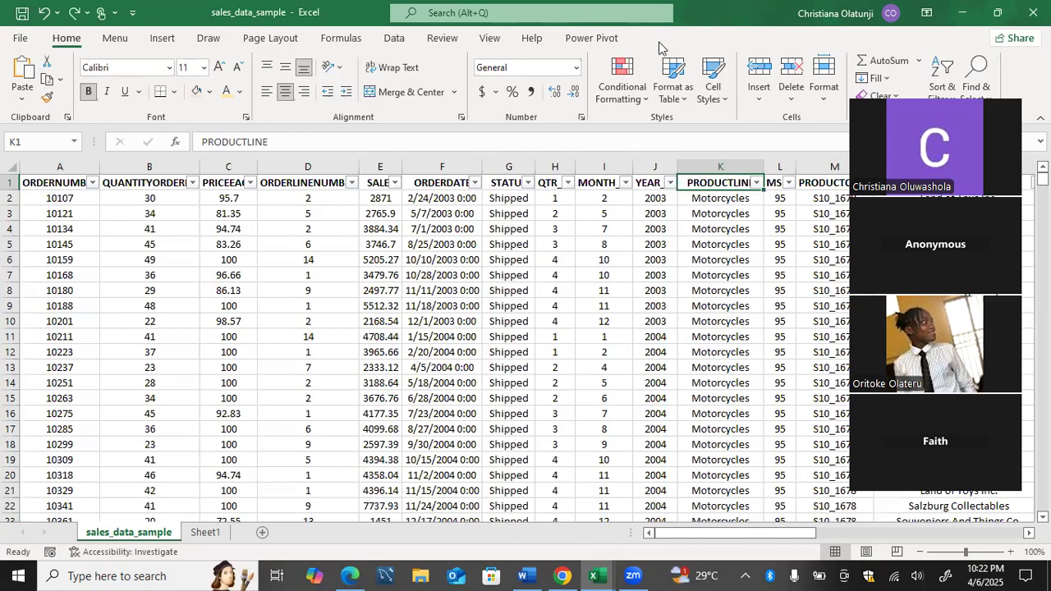
pyautogui.hotkey('ctrl', 't')
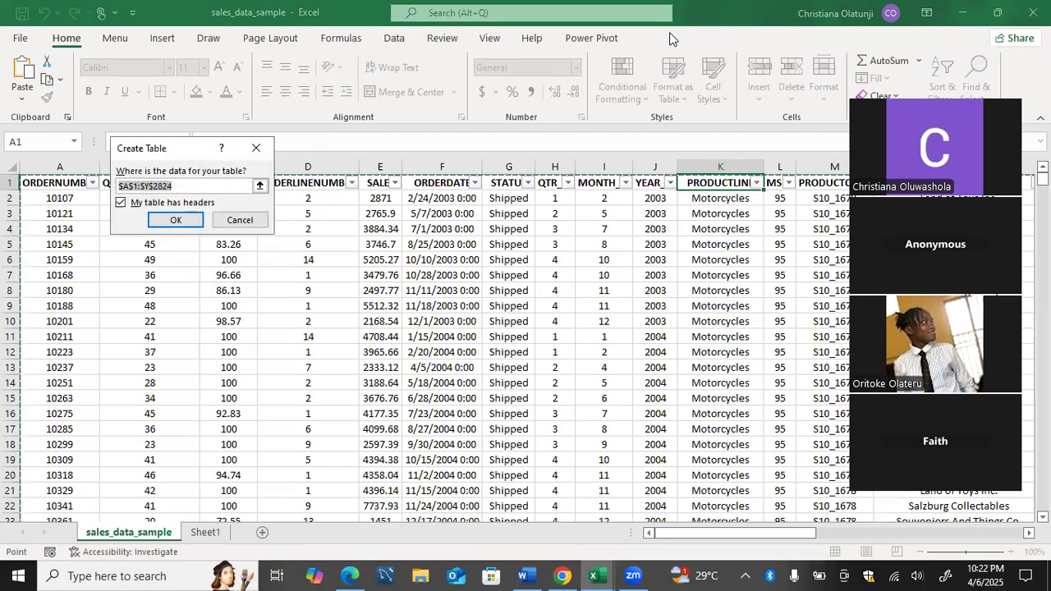
pyautogui.press('Return')
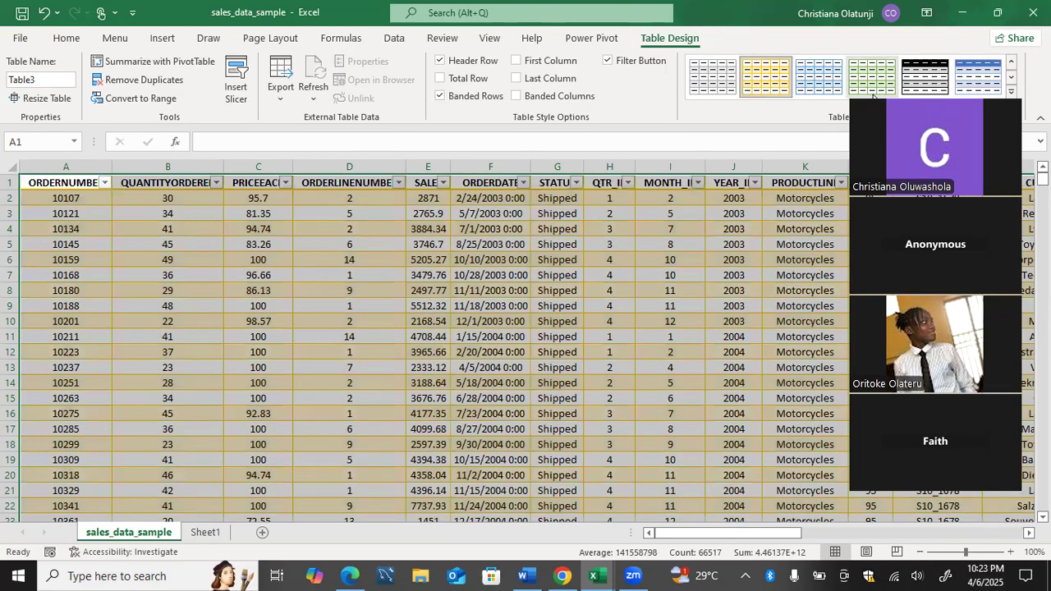
pyautogui.click(772, 76)
# From cell H5 in Table3, start inserting slicers and tick QTR_ID as the first field.
pyautogui.click(616, 248)
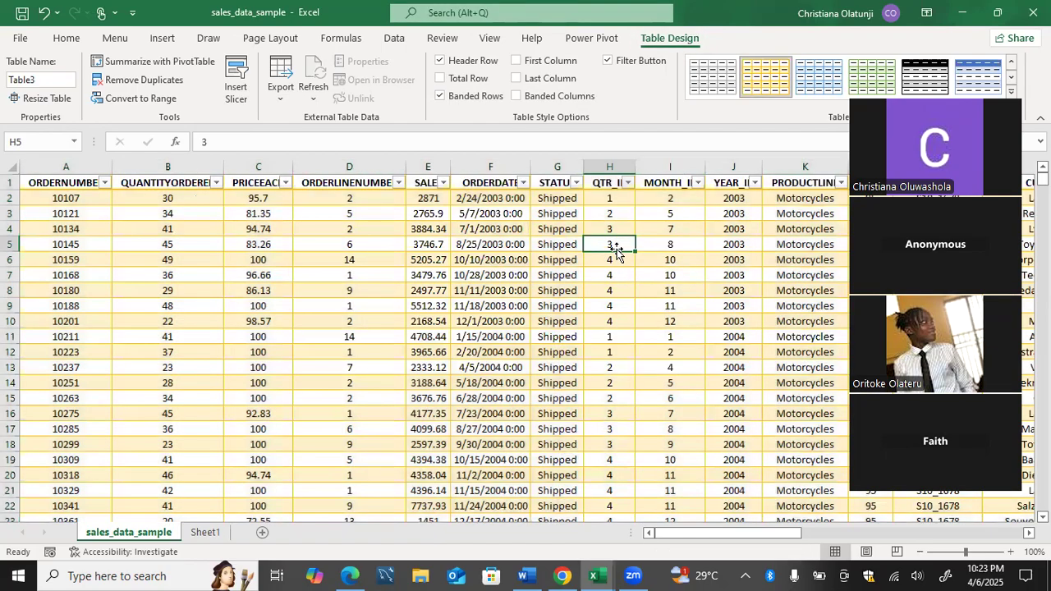
pyautogui.click(231, 97)
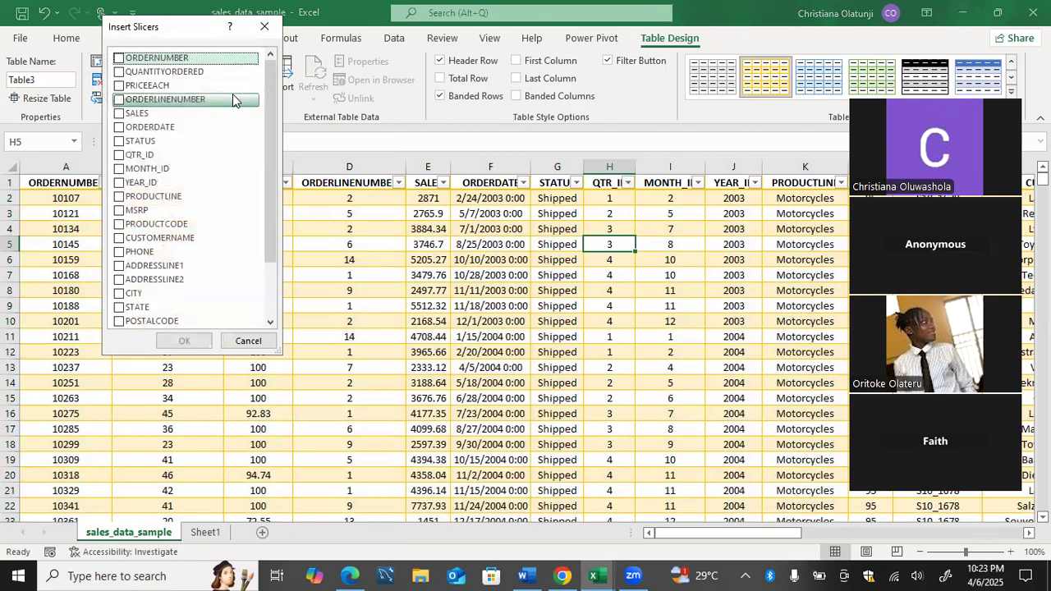
pyautogui.moveTo(266, 97); pyautogui.dragTo(266, 256)
pyautogui.moveTo(268, 139); pyautogui.dragTo(267, 7)
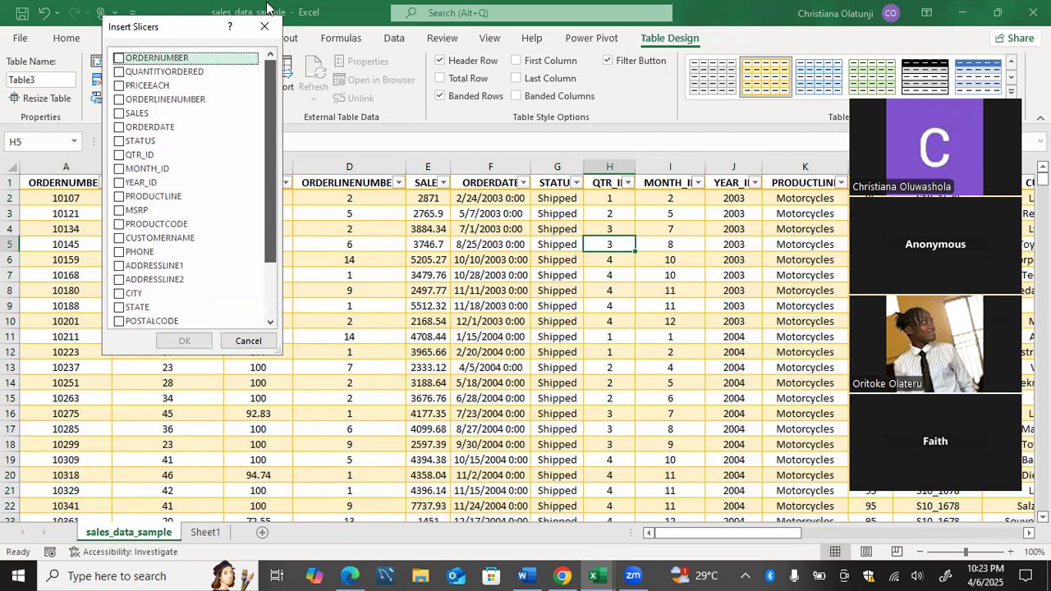
pyautogui.moveTo(265, 105)
pyautogui.mouseDown()
pyautogui.moveTo(265, 139)
pyautogui.moveTo(262, 77)
pyautogui.moveTo(262, 163)
pyautogui.moveTo(262, 103)
pyautogui.mouseUp()
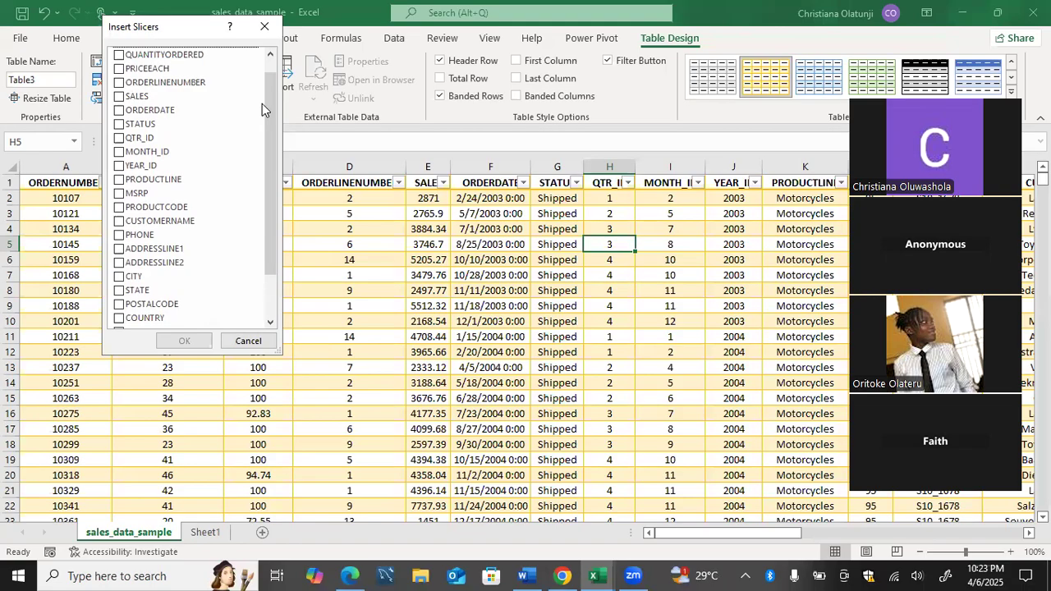
pyautogui.moveTo(263, 104); pyautogui.dragTo(265, 78)
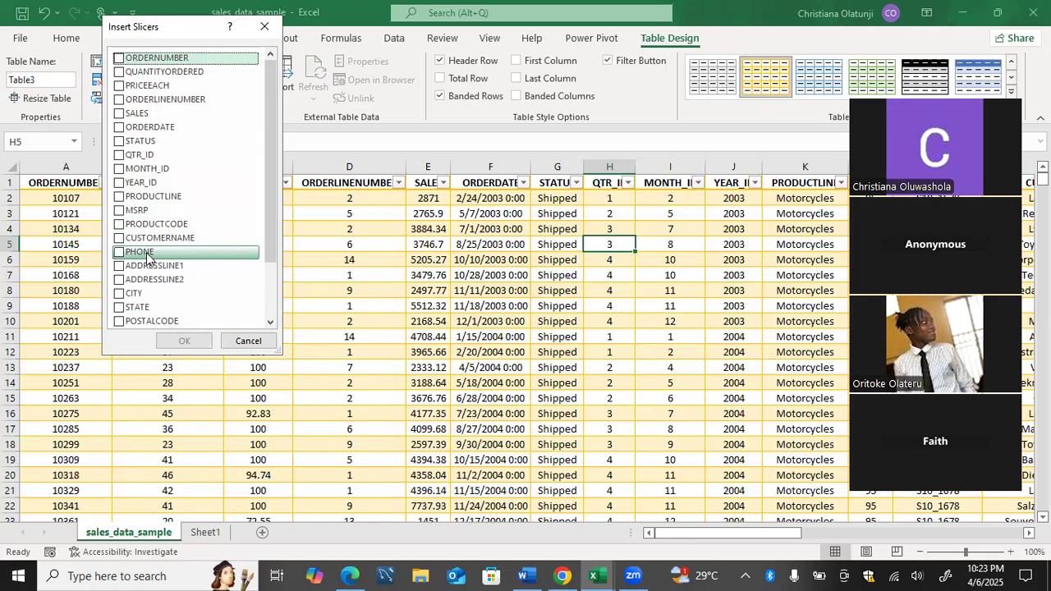
pyautogui.click(120, 155)
pyautogui.click(120, 156)
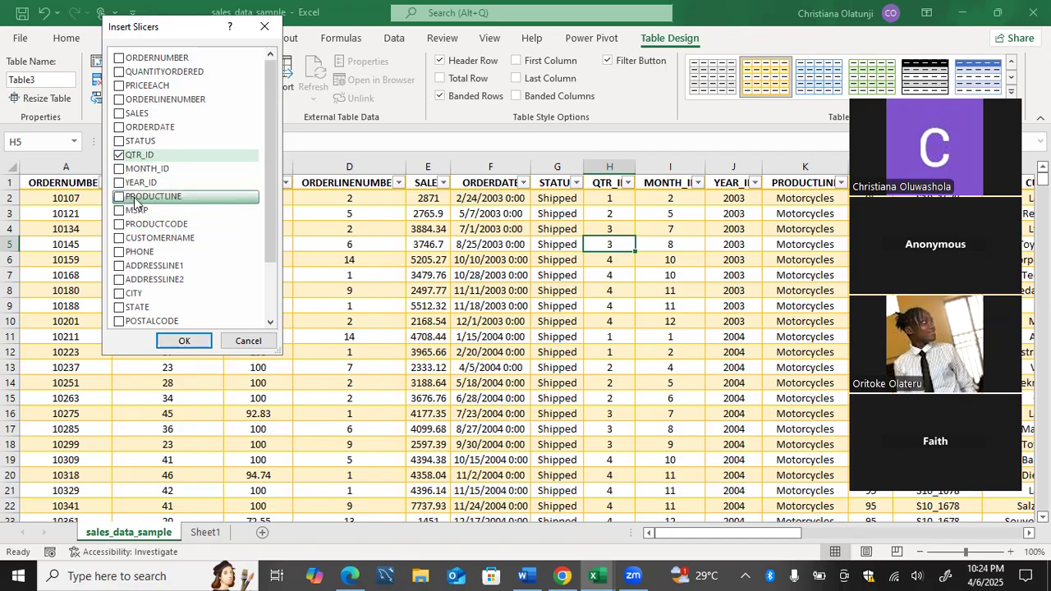
# Also tick STATUS, YEAR_ID and CITY as slicer fields.
pyautogui.click(119, 144)
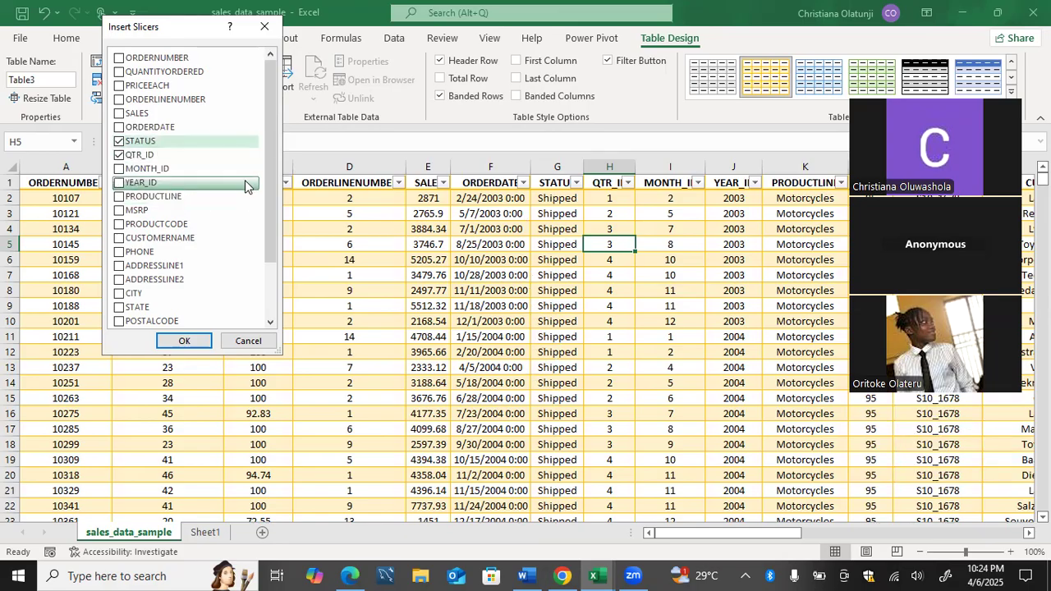
pyautogui.moveTo(268, 177); pyautogui.dragTo(268, 186)
pyautogui.click(131, 172)
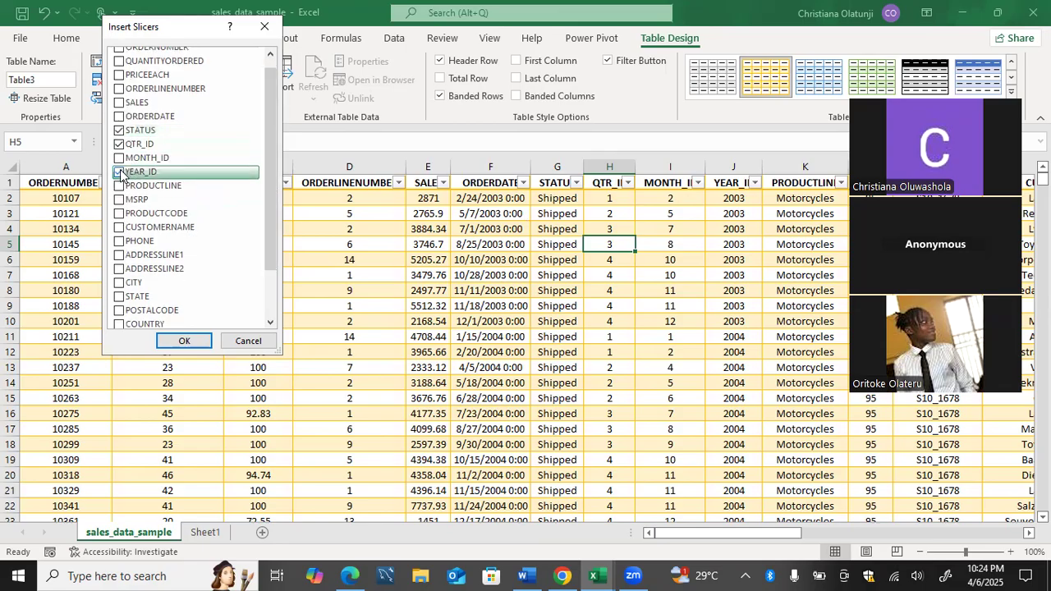
pyautogui.moveTo(269, 159); pyautogui.dragTo(270, 216)
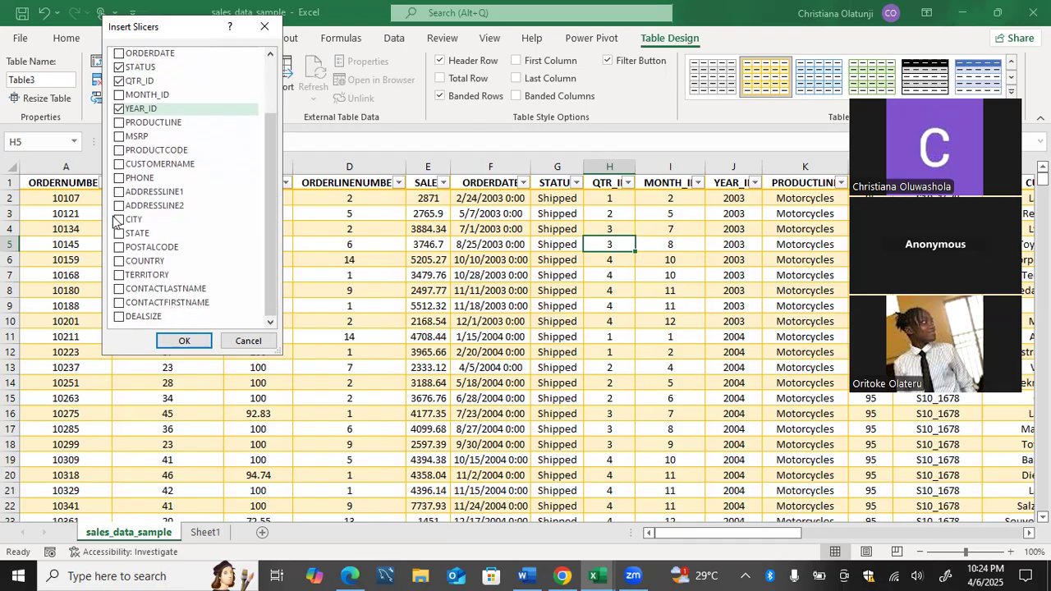
pyautogui.click(119, 220)
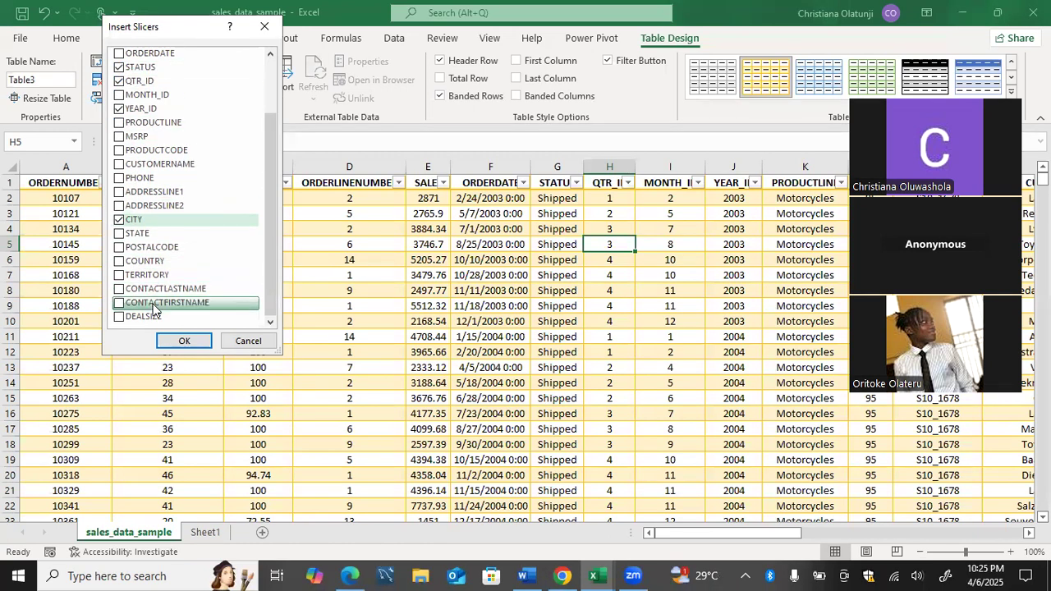
# Create the STATUS, QTR_ID, YEAR_ID and CITY slicers, moving CITY left over columns B–D.
pyautogui.click(183, 341)
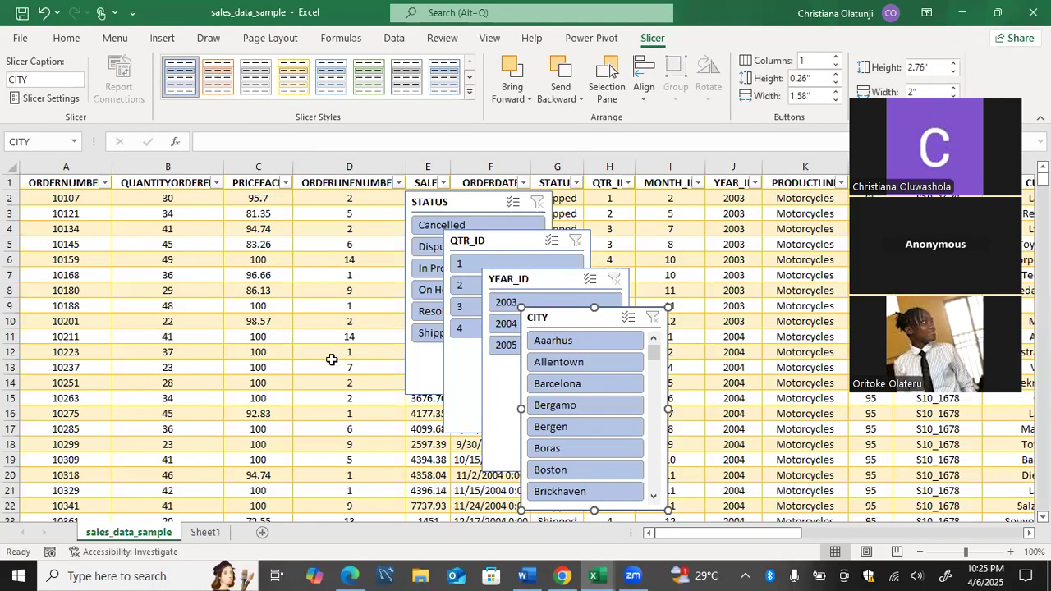
pyautogui.moveTo(582, 318); pyautogui.dragTo(280, 230)
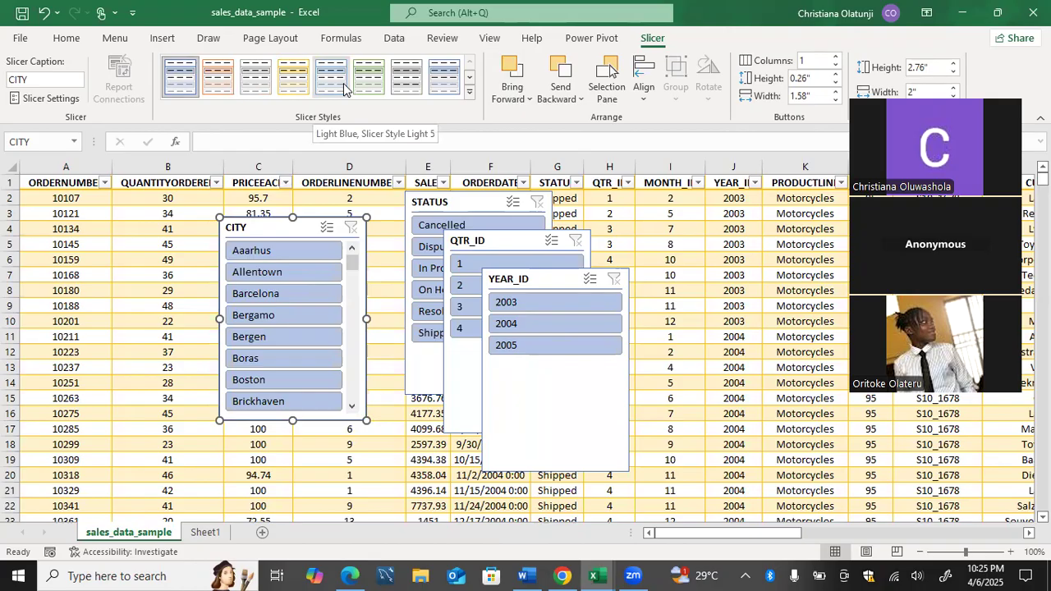
pyautogui.click(107, 210)
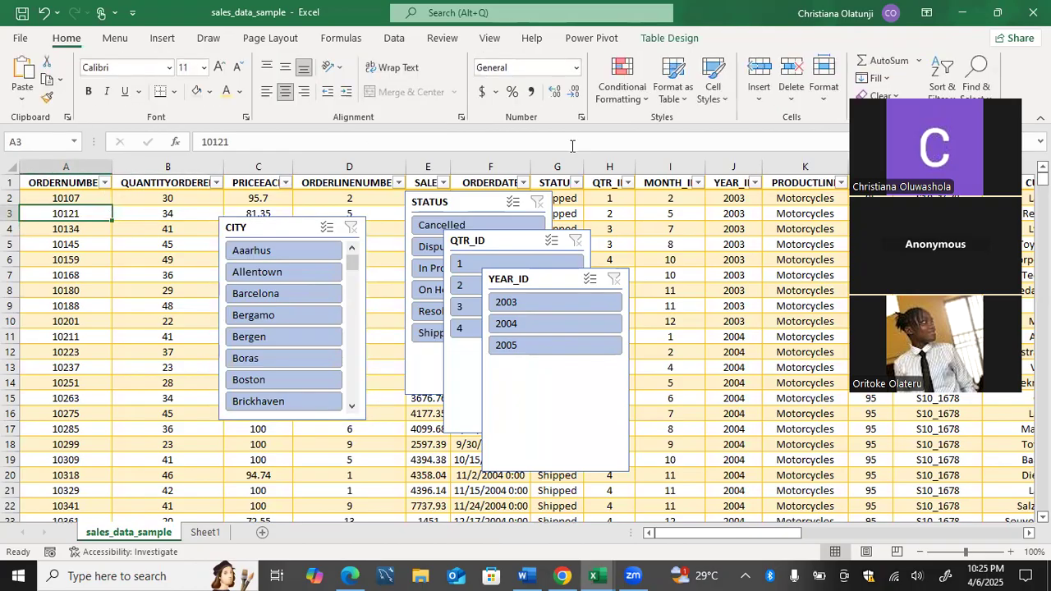
# Insert a fifth slicer for Table3's STATE field via Table Design > Insert Slicer.
pyautogui.click(683, 38)
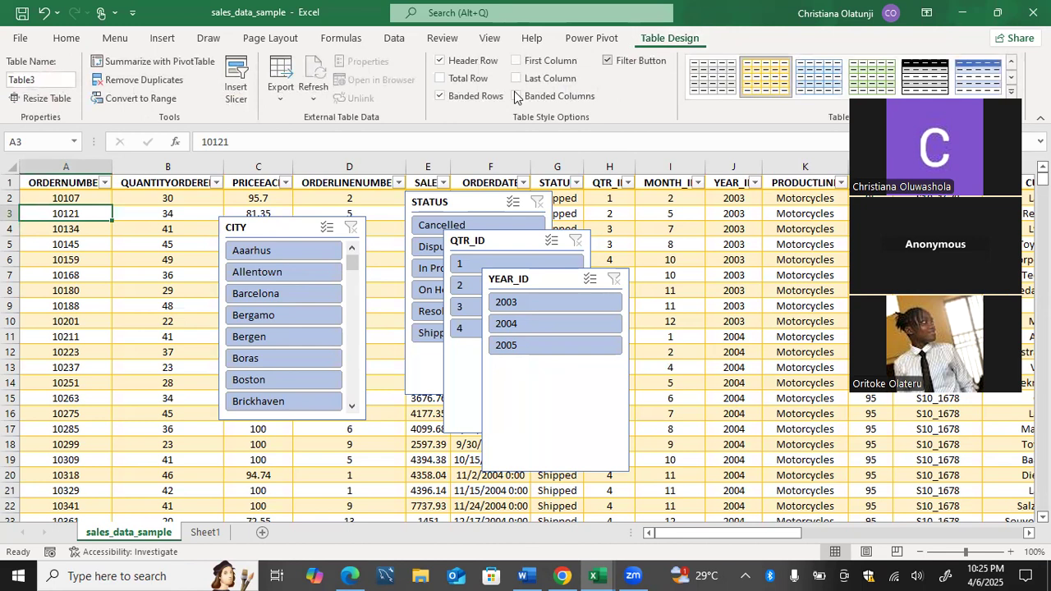
pyautogui.click(235, 84)
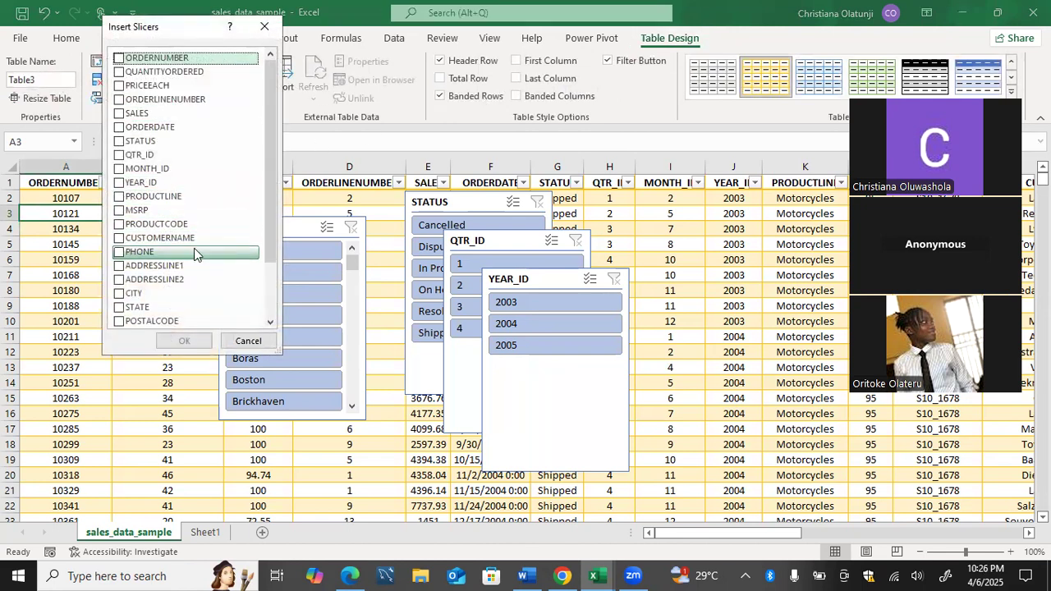
pyautogui.click(119, 307)
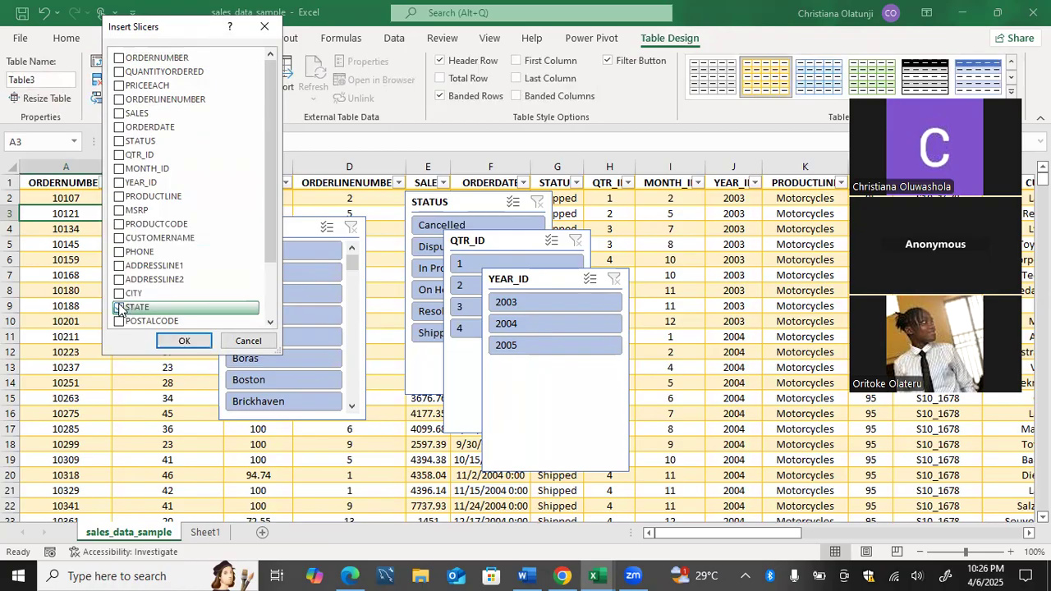
pyautogui.click(165, 339)
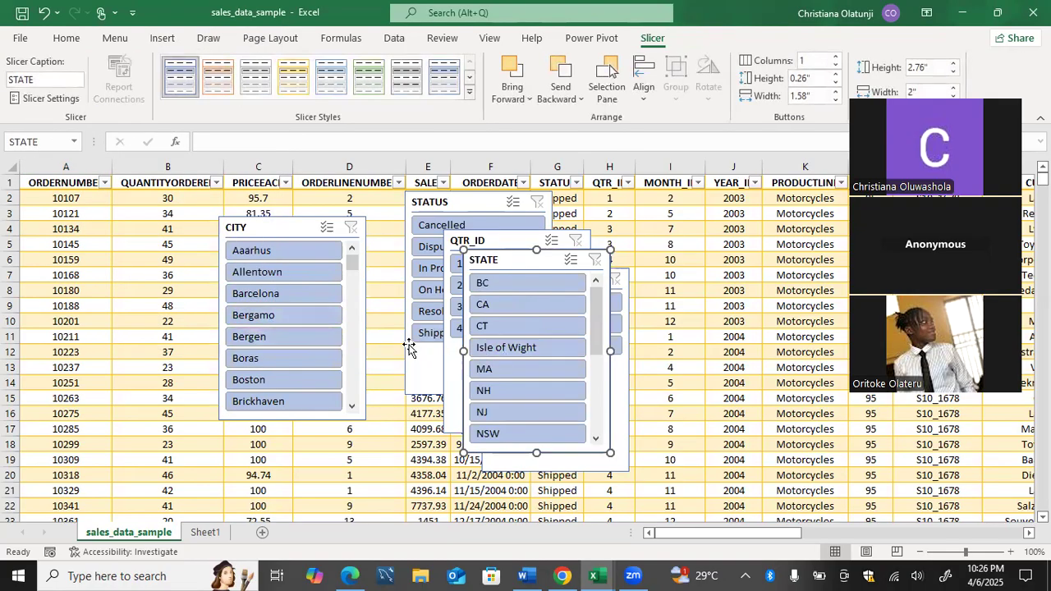
# Delete the CITY slicer; place STATE top-left, YEAR_ID over columns H–J, QTR_ID below STATE.
pyautogui.click(306, 230)
pyautogui.press('Delete')
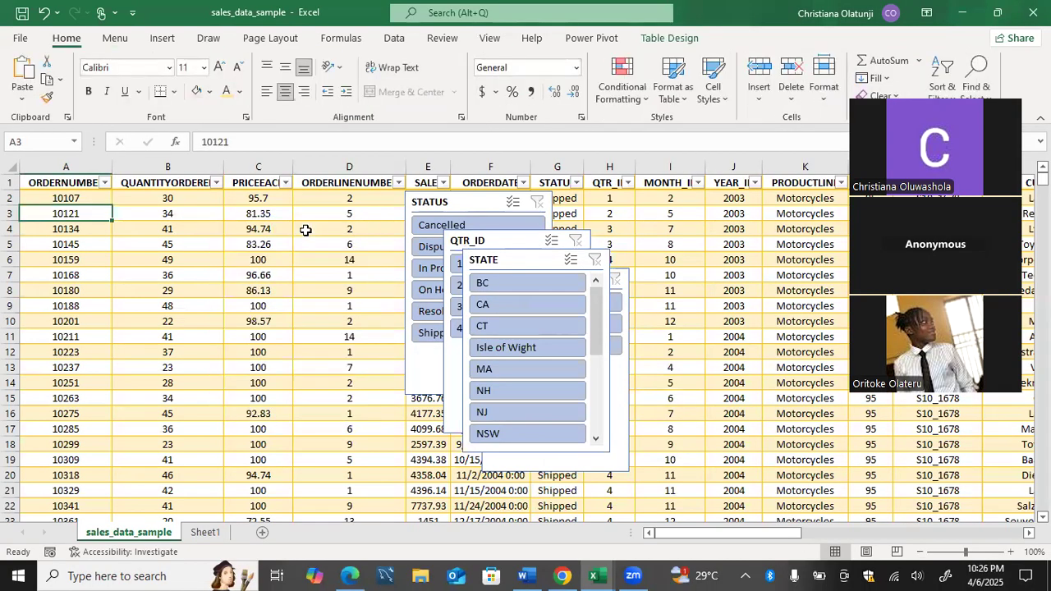
pyautogui.moveTo(542, 271); pyautogui.dragTo(253, 178)
pyautogui.moveTo(261, 376); pyautogui.dragTo(279, 322)
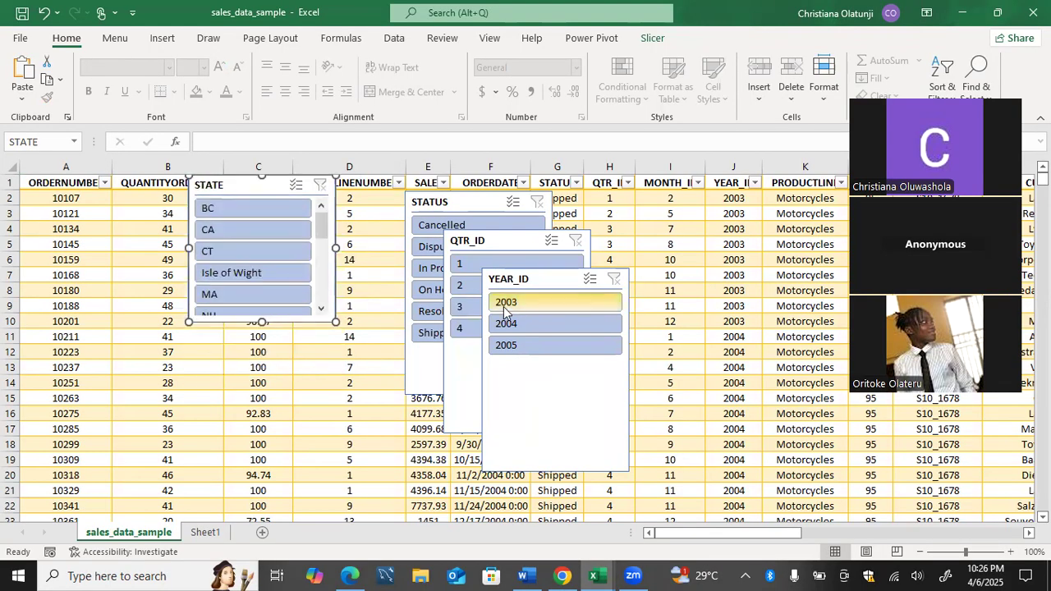
pyautogui.moveTo(556, 282); pyautogui.dragTo(688, 187)
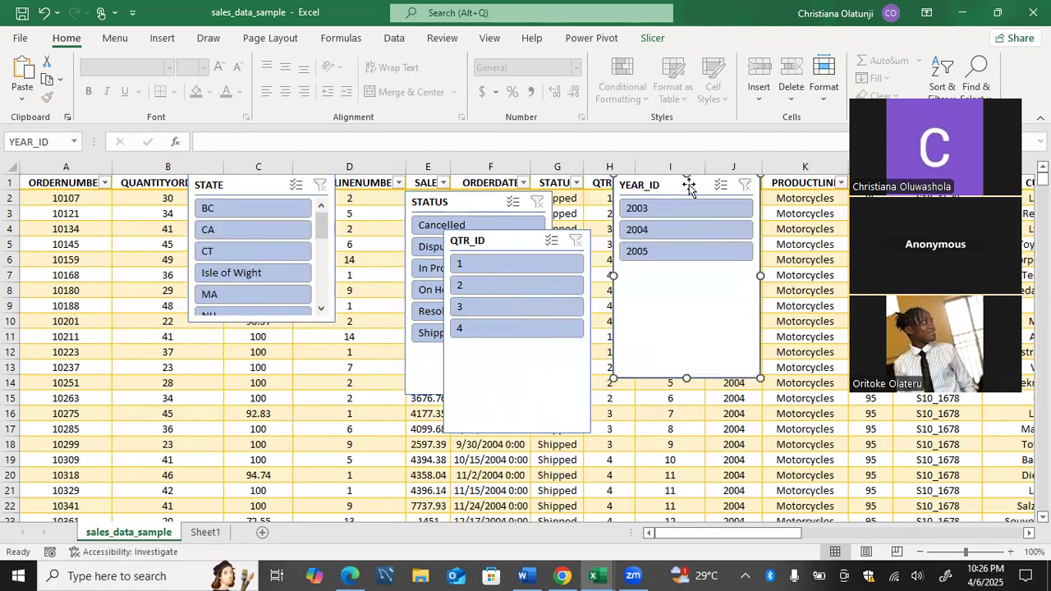
pyautogui.moveTo(533, 241); pyautogui.dragTo(318, 348)
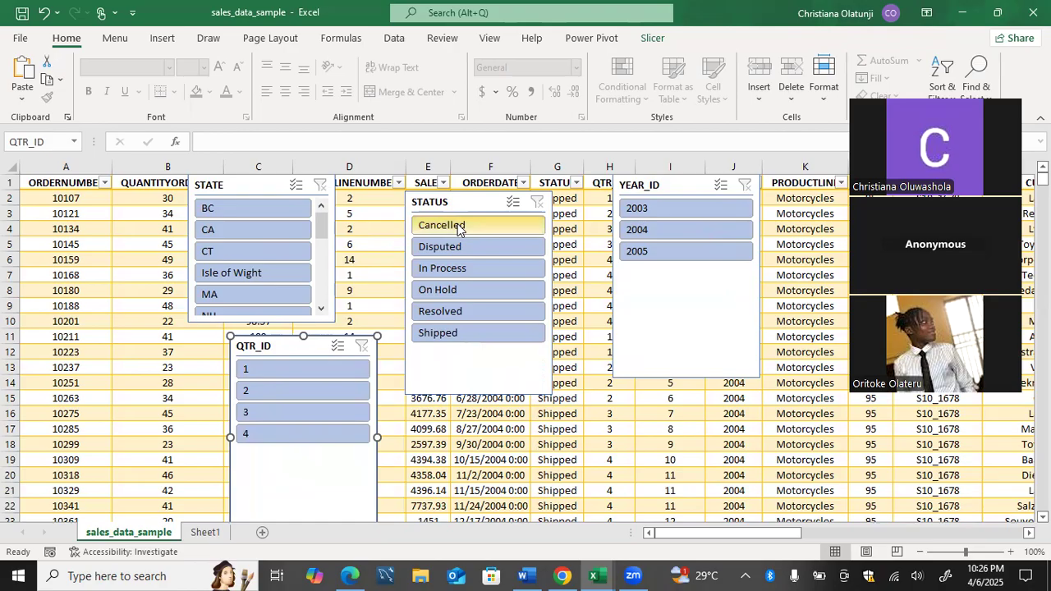
# Filter STATUS to Cancelled, try Tokyo in STATE, then clear the STATE filter.
pyautogui.click(457, 229)
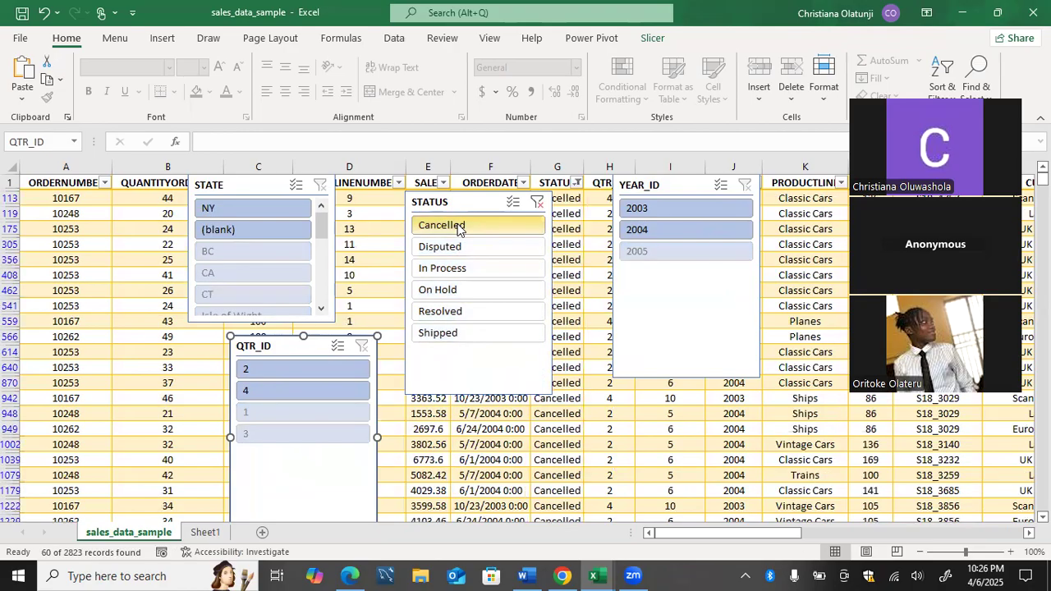
pyautogui.moveTo(322, 222); pyautogui.dragTo(322, 300)
pyautogui.click(292, 277)
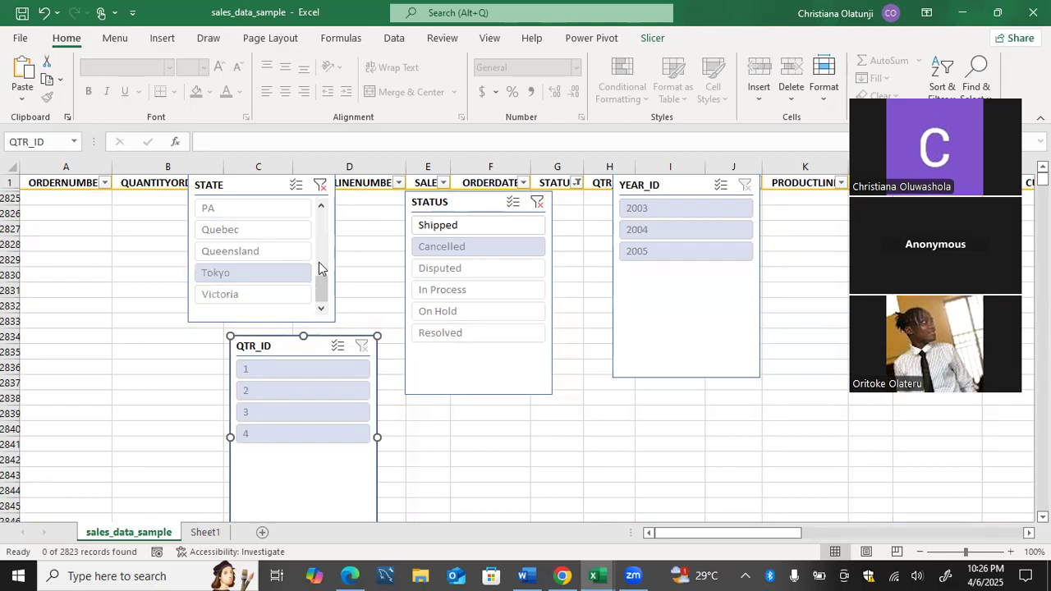
pyautogui.click(320, 185)
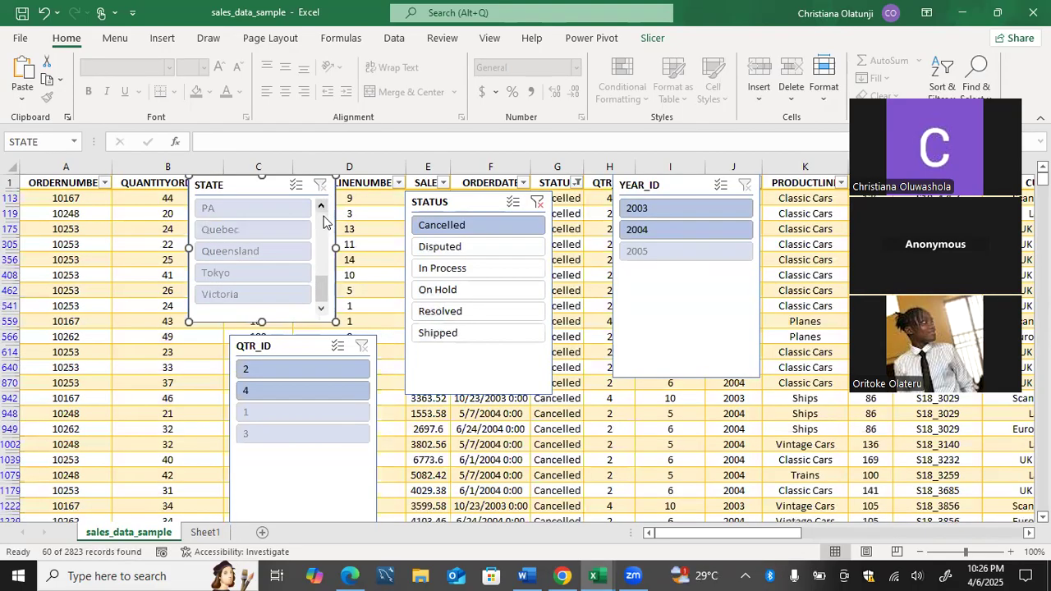
pyautogui.moveTo(318, 280); pyautogui.dragTo(320, 185)
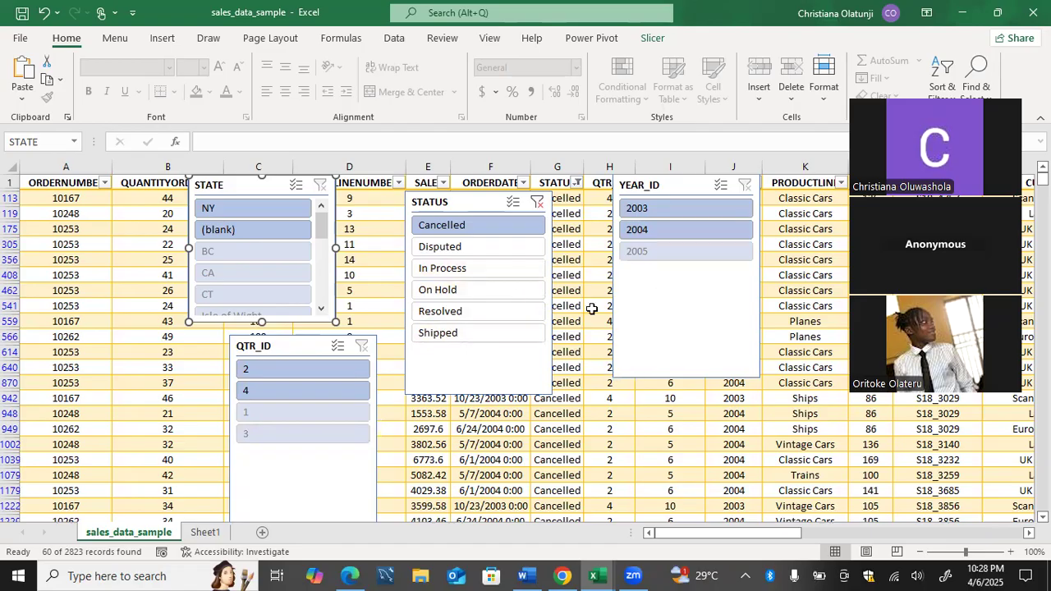
# Try 2003 and 2004 year filters, clear them, and move YEAR_ID right over columns I–K.
pyautogui.click(657, 216)
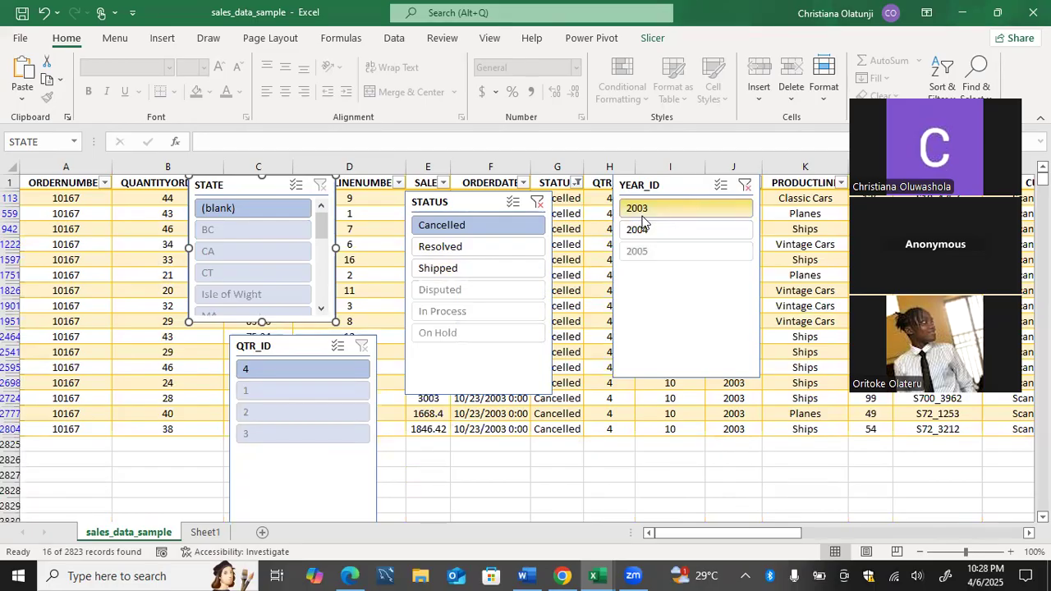
pyautogui.click(650, 231)
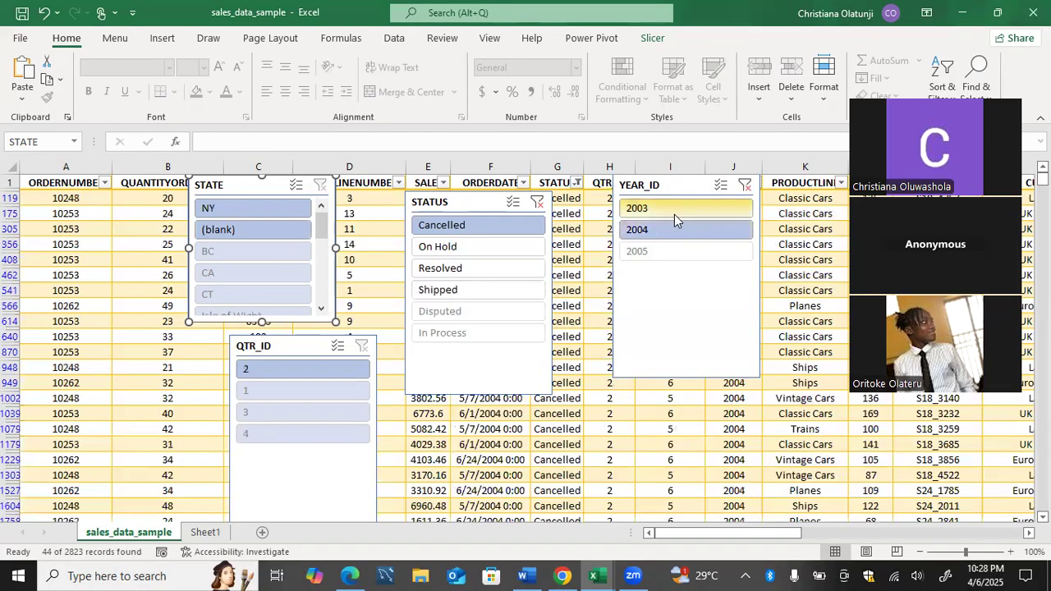
pyautogui.click(674, 214)
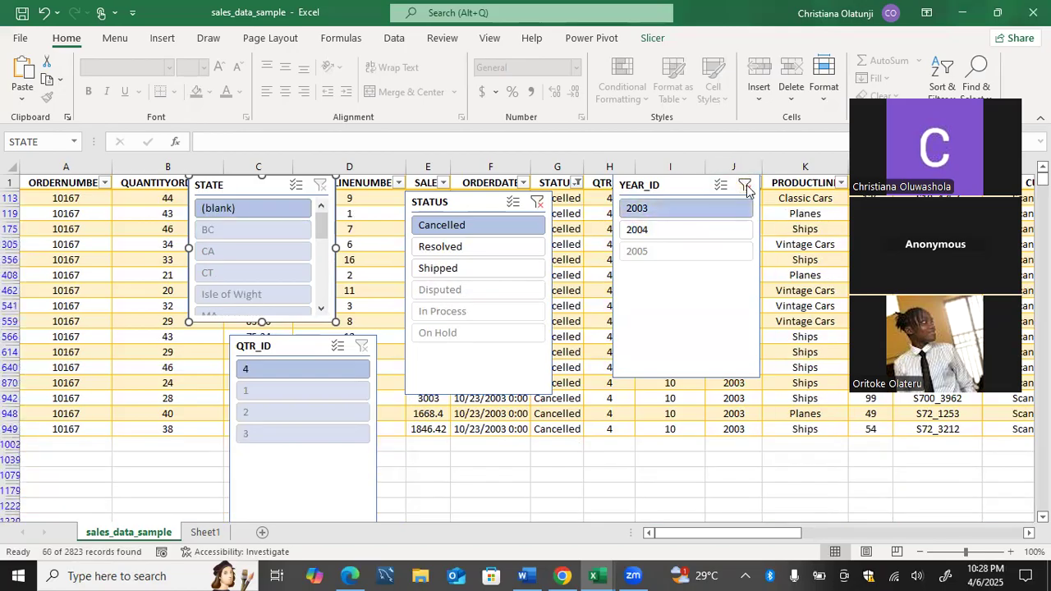
pyautogui.click(745, 187)
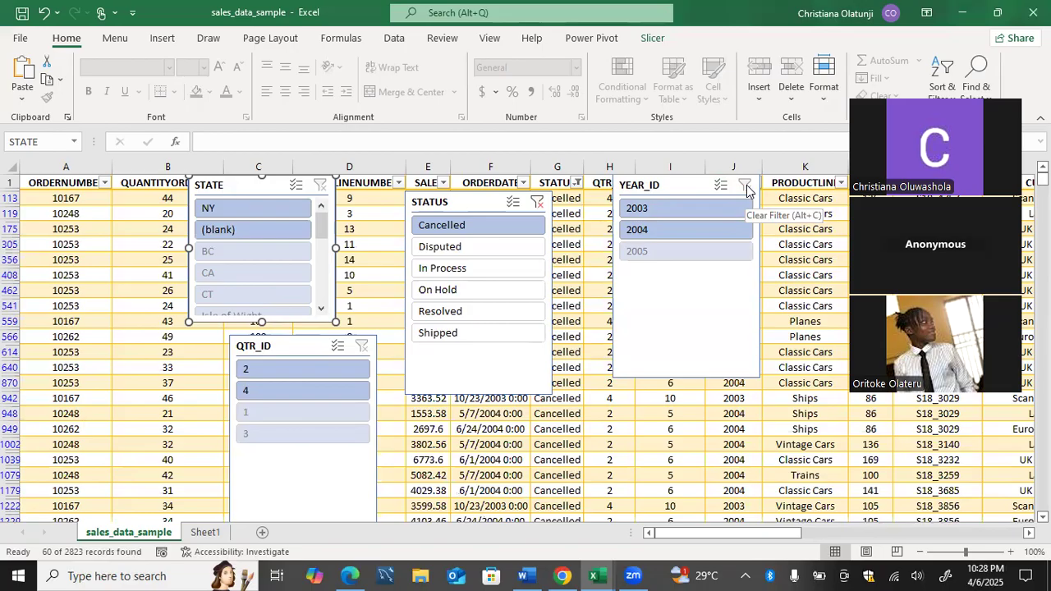
pyautogui.click(672, 398)
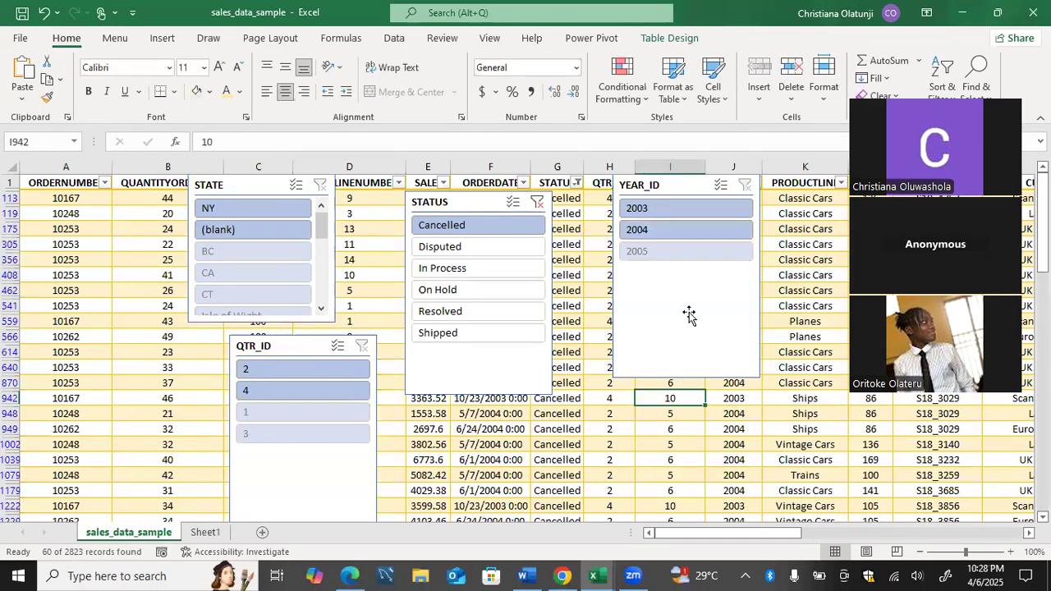
pyautogui.moveTo(682, 183); pyautogui.dragTo(721, 204)
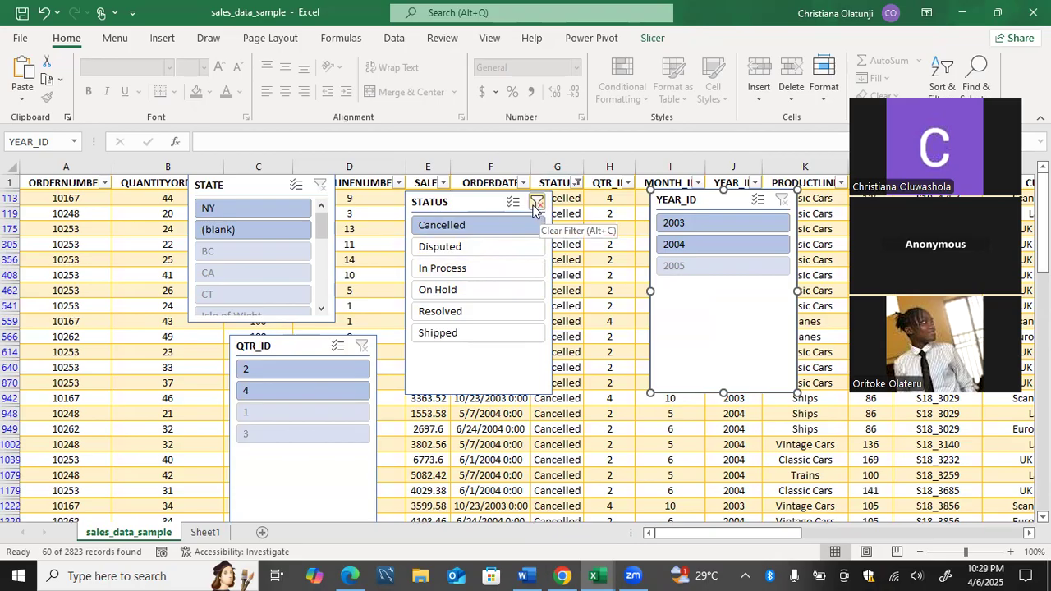
# Clear STATUS, then filter to 2005, quarter 1, Shipped and CA, leaving 74 records.
pyautogui.click(535, 205)
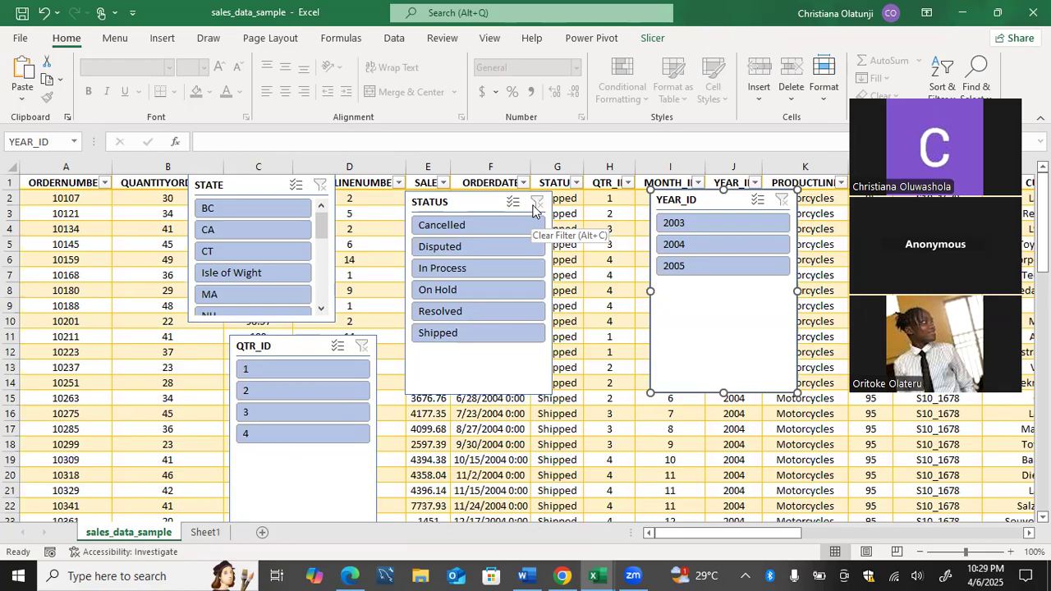
pyautogui.click(705, 267)
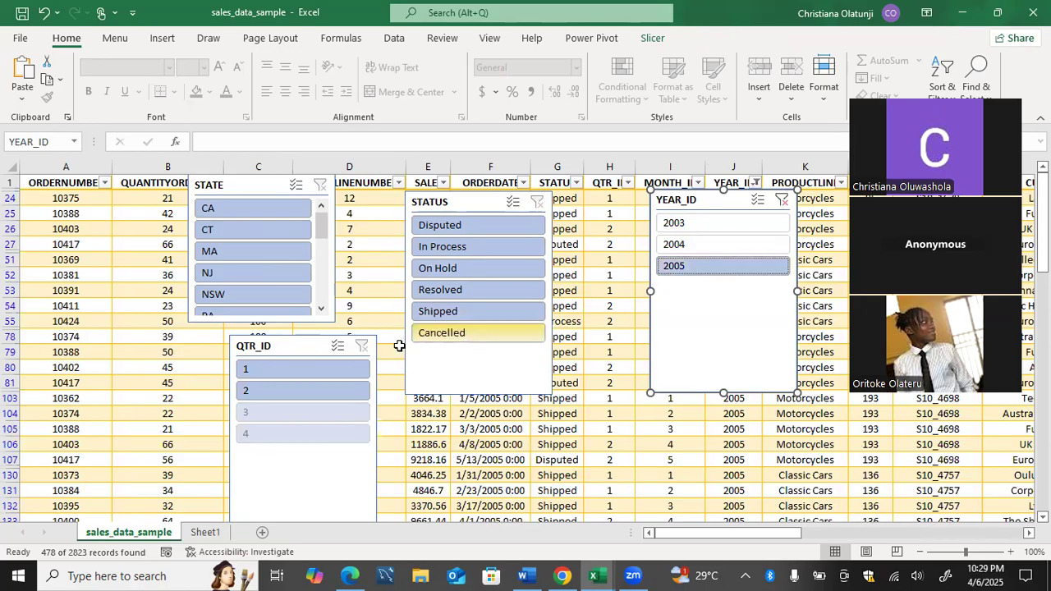
pyautogui.click(342, 368)
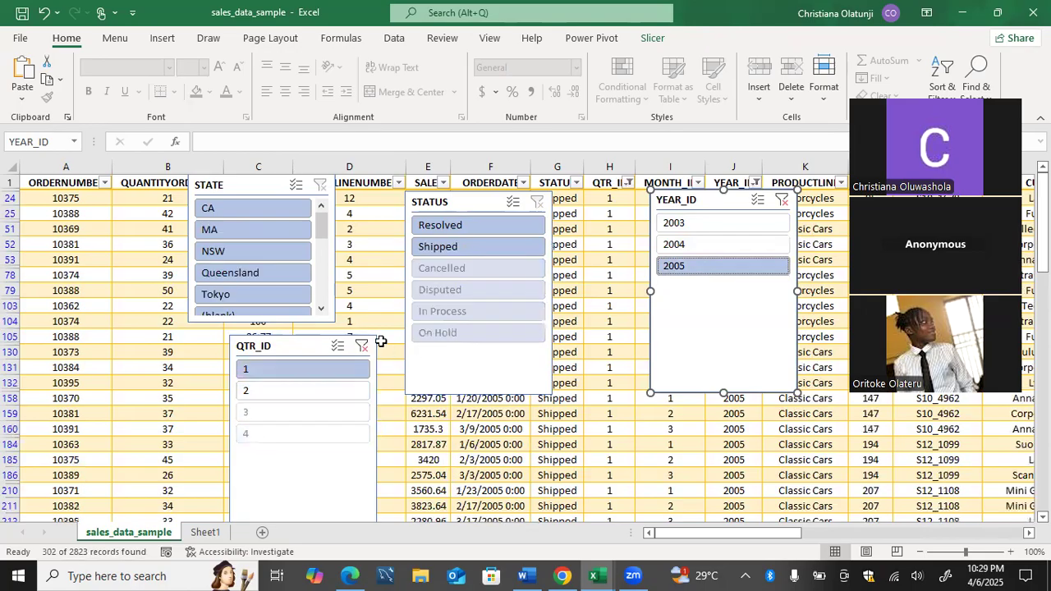
pyautogui.click(472, 249)
pyautogui.click(278, 208)
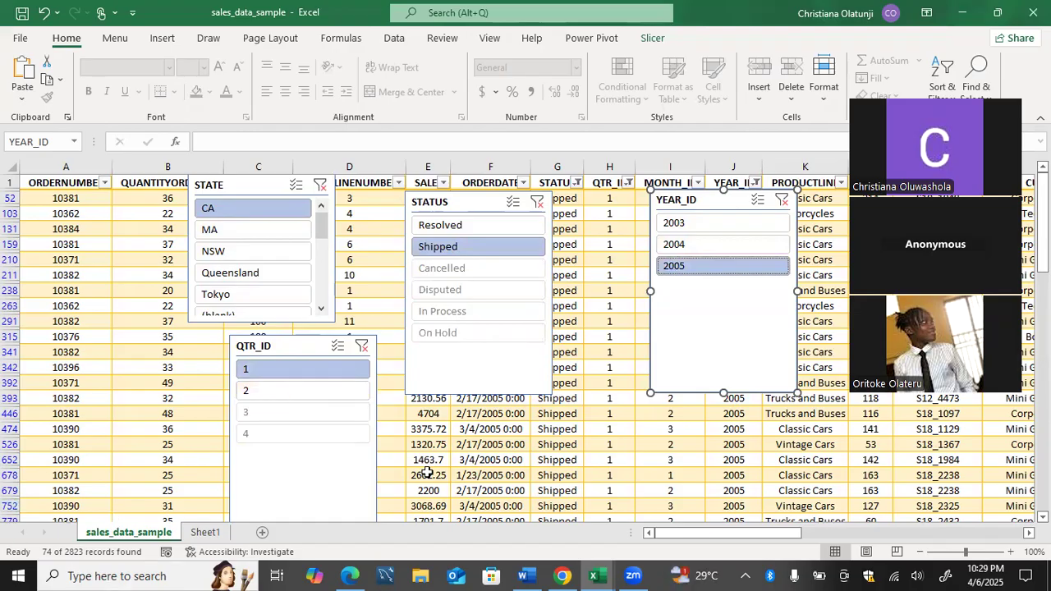
# Move the STATE slicer over columns A–B and check the filtered quarter and year values.
pyautogui.moveTo(258, 184); pyautogui.dragTo(148, 200)
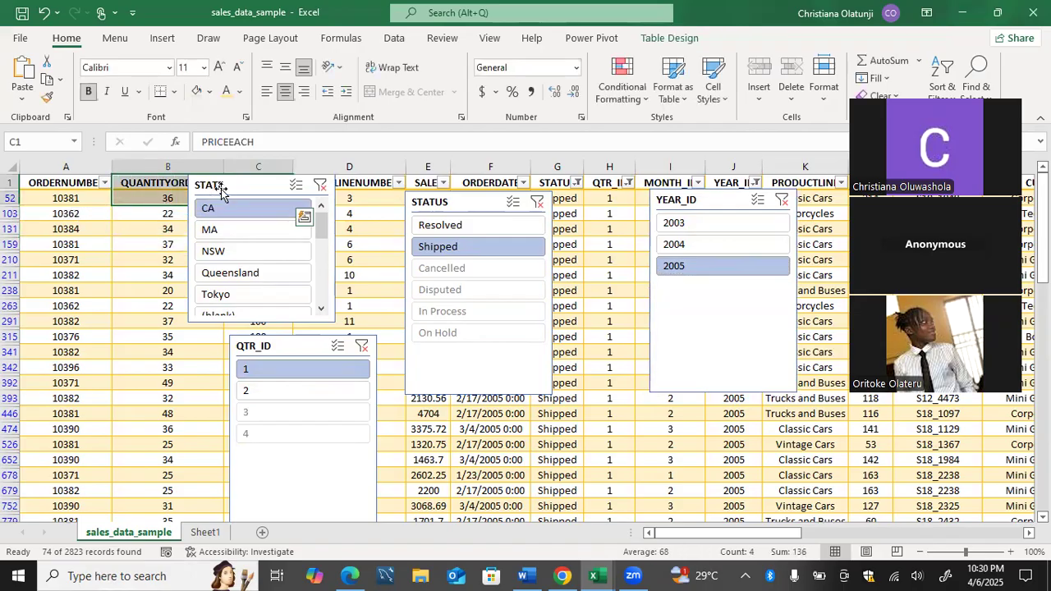
pyautogui.moveTo(235, 188); pyautogui.dragTo(74, 188)
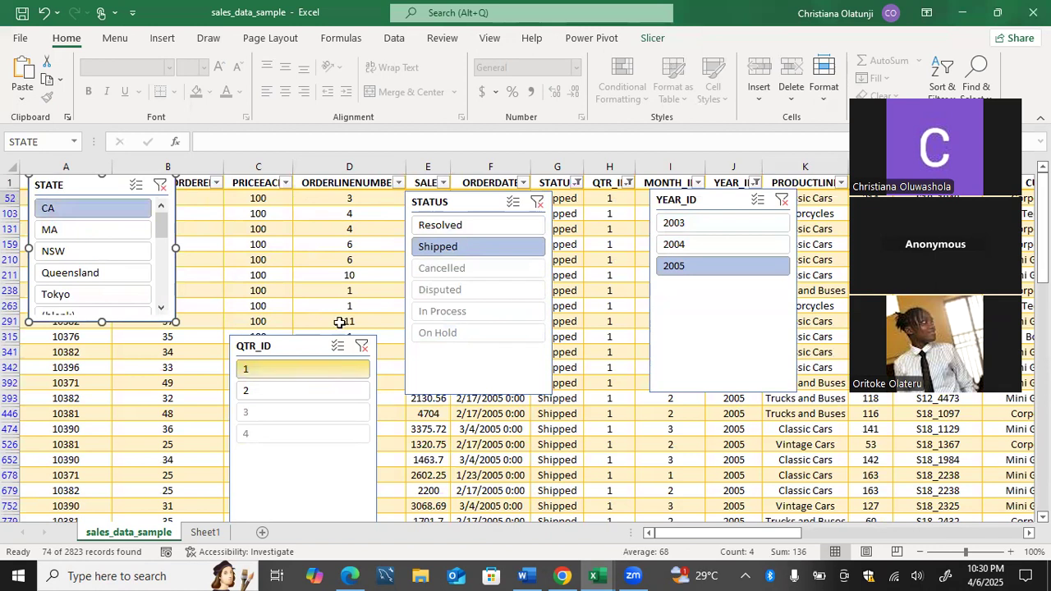
pyautogui.moveTo(598, 214); pyautogui.dragTo(605, 474)
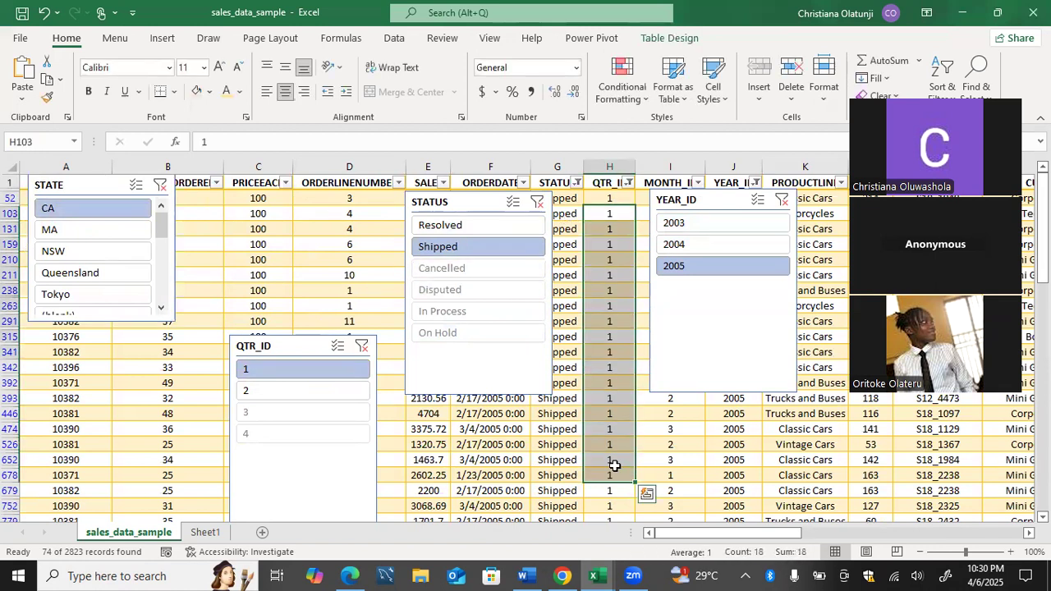
pyautogui.moveTo(754, 328); pyautogui.dragTo(659, 381)
pyautogui.moveTo(739, 216); pyautogui.dragTo(735, 399)
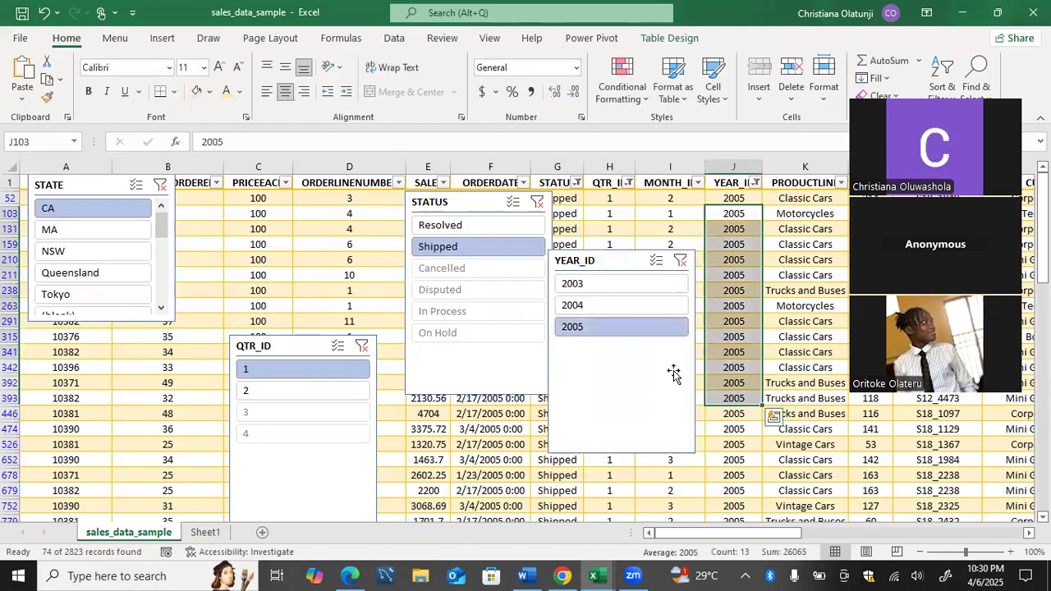
pyautogui.click(555, 226)
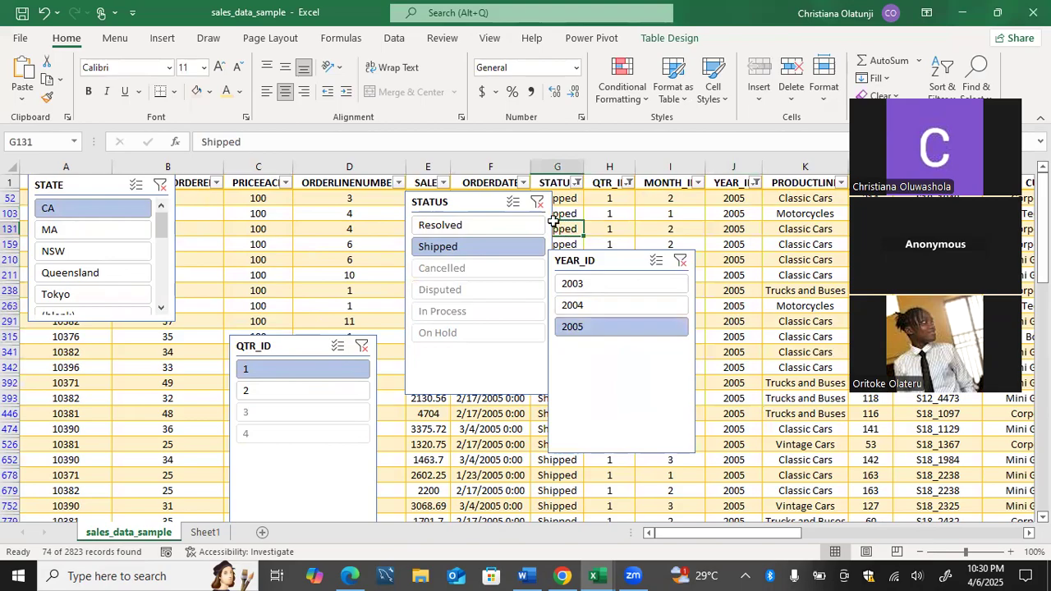
# Move STATUS over column D and settle the YEAR_ID slicer lower over columns H–J.
pyautogui.moveTo(487, 197); pyautogui.dragTo(393, 182)
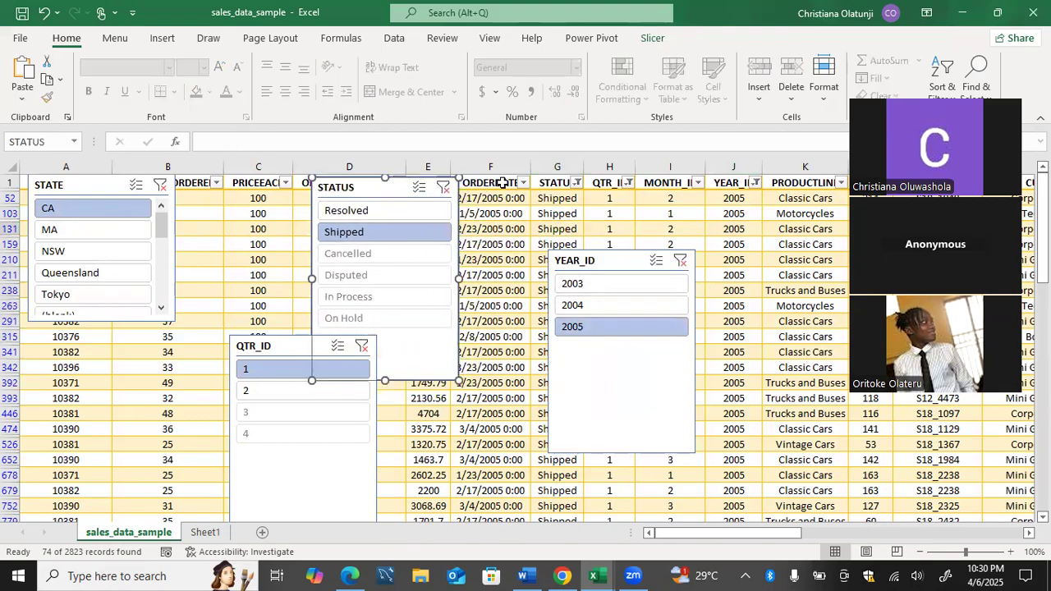
pyautogui.click(657, 259)
pyautogui.moveTo(629, 257); pyautogui.dragTo(748, 260)
pyautogui.moveTo(549, 198); pyautogui.dragTo(553, 375)
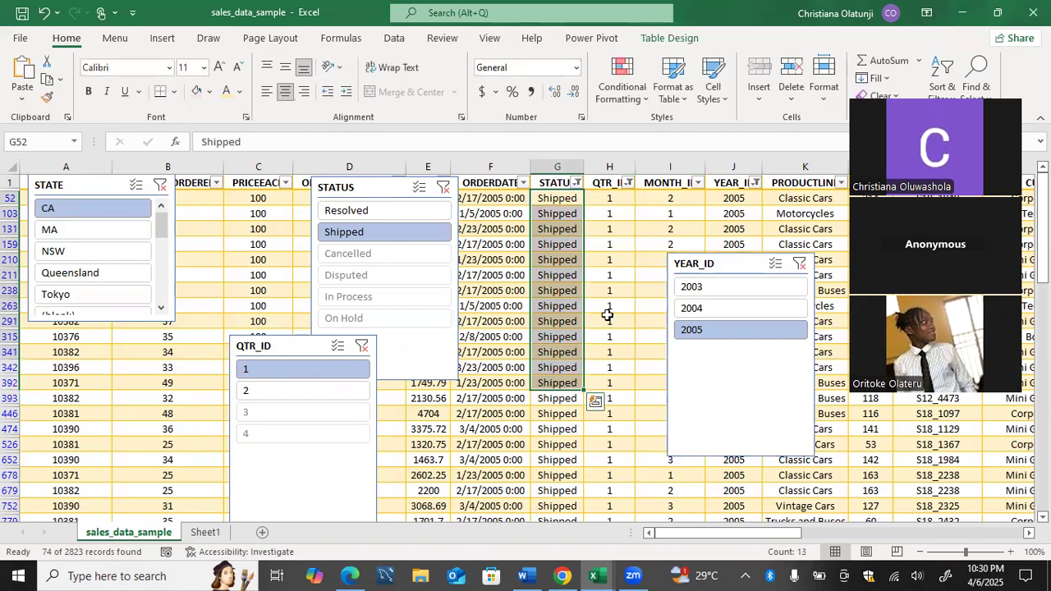
pyautogui.moveTo(609, 321); pyautogui.dragTo(608, 381)
pyautogui.moveTo(735, 261); pyautogui.dragTo(648, 290)
pyautogui.moveTo(733, 200); pyautogui.dragTo(733, 383)
pyautogui.moveTo(747, 334); pyautogui.dragTo(763, 275)
pyautogui.click(763, 274)
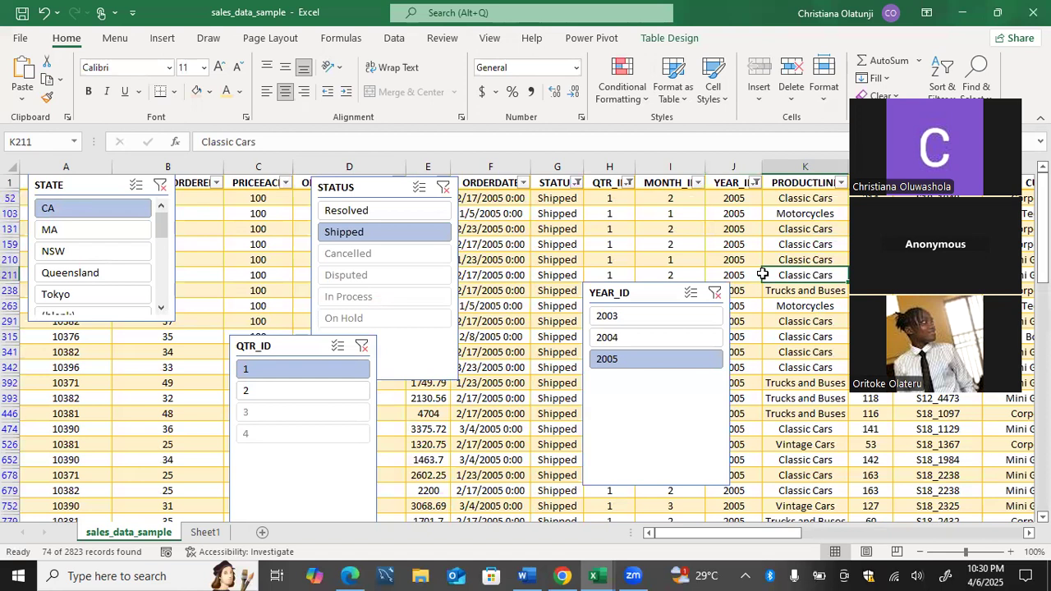
# Clear the YEAR_ID, QTR_ID, STATE and STATUS slicer filters so all records show.
pyautogui.click(716, 293)
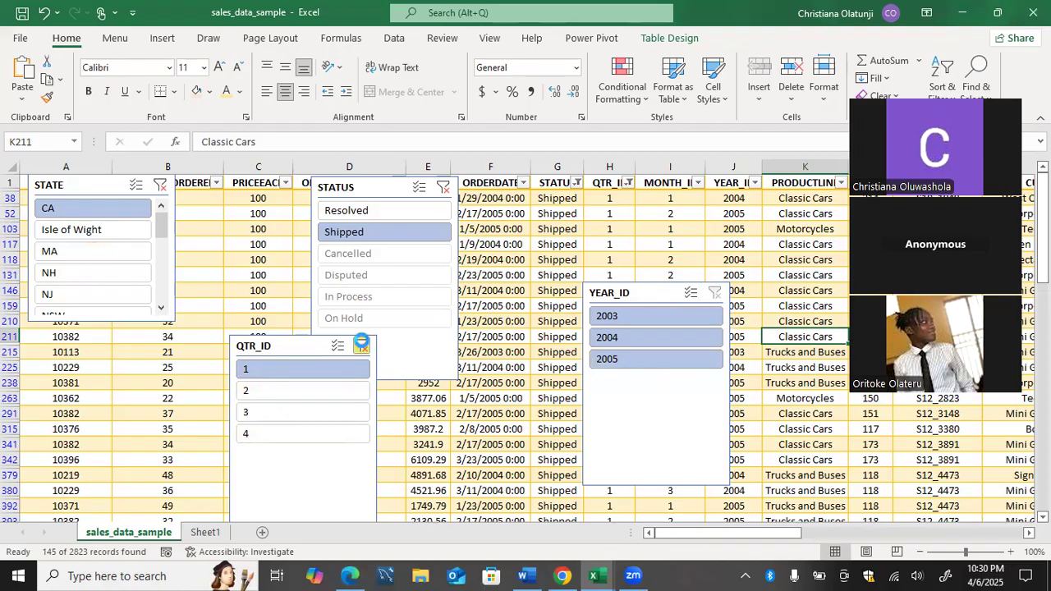
pyautogui.click(362, 345)
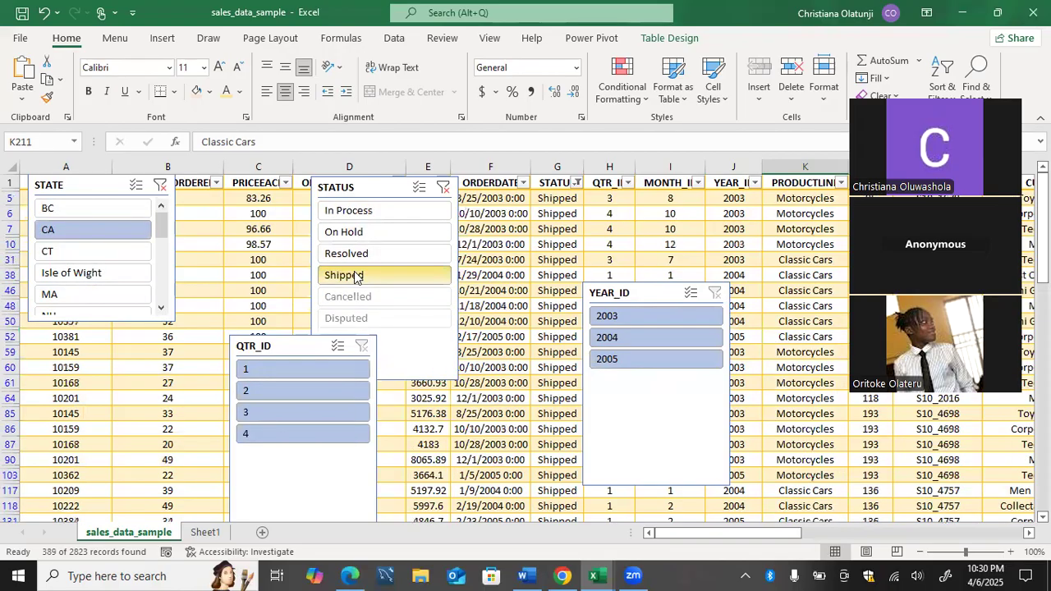
pyautogui.click(161, 188)
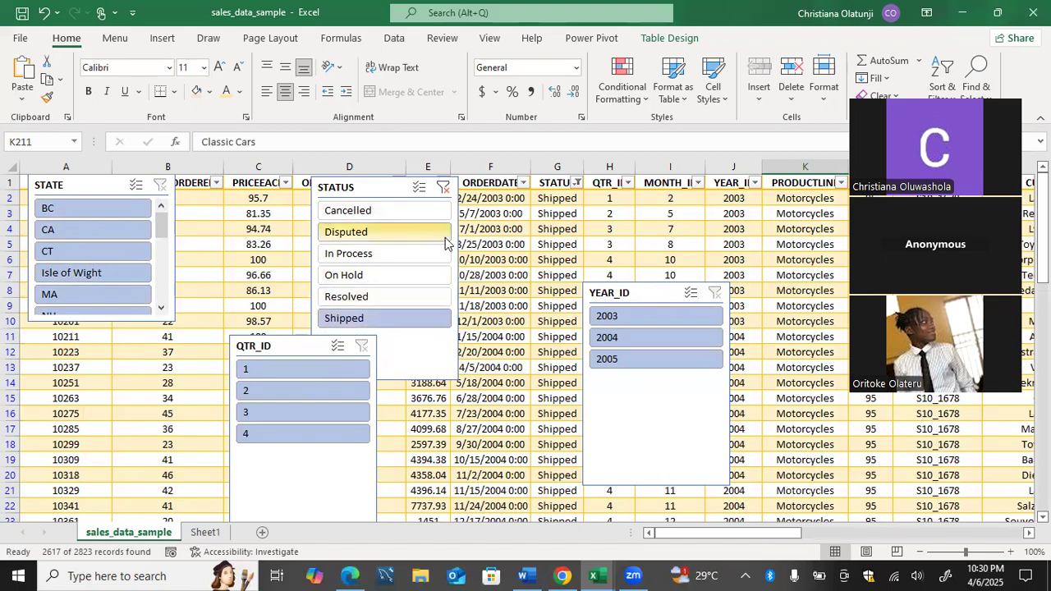
pyautogui.click(444, 189)
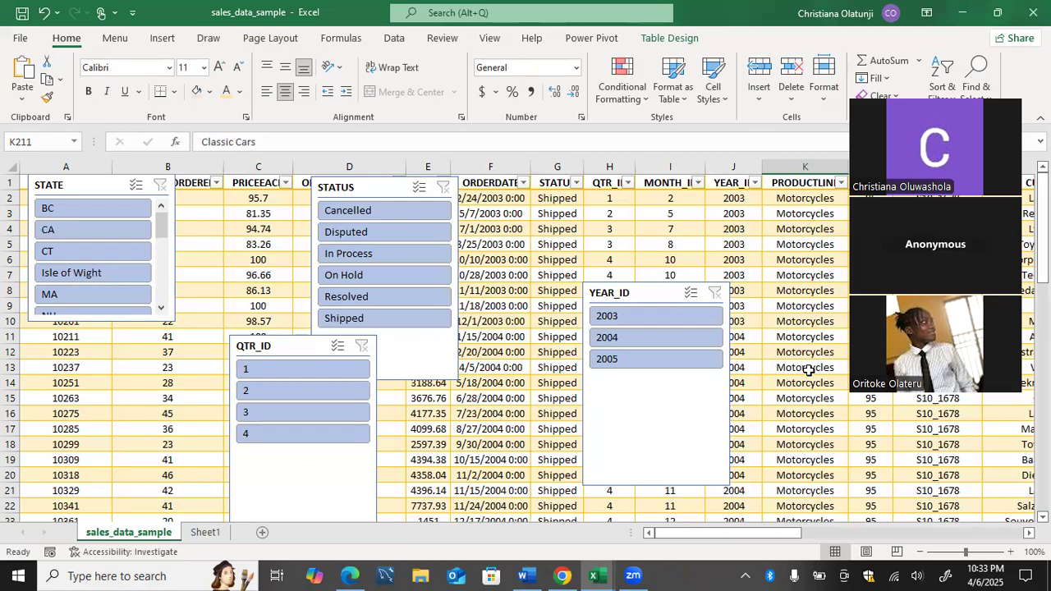
# Select K4 in the sales table, view Table Design options, then bring the Word course outline forward.
pyautogui.click(813, 233)
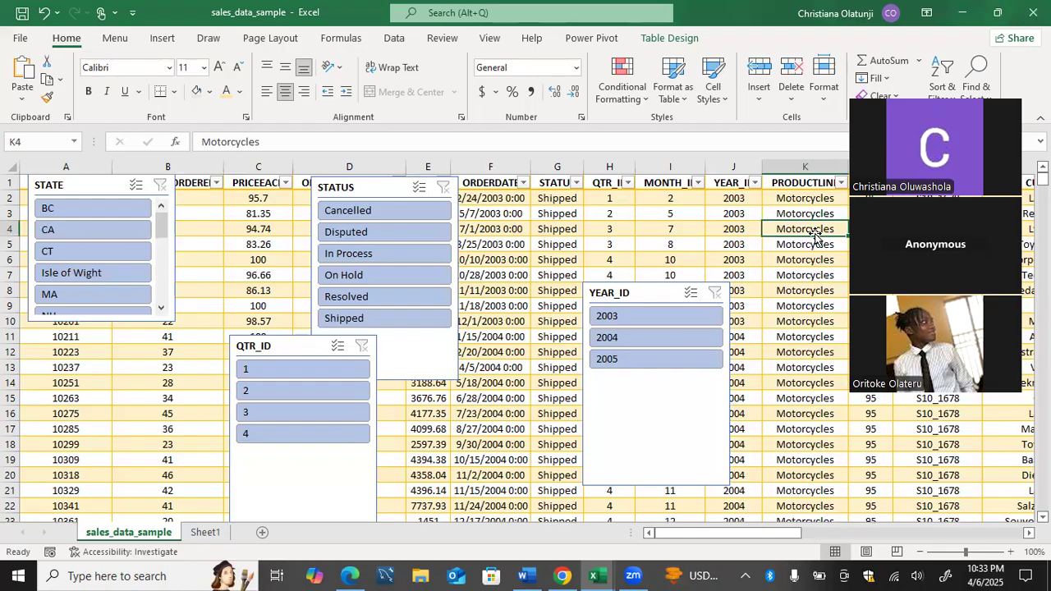
pyautogui.click(674, 37)
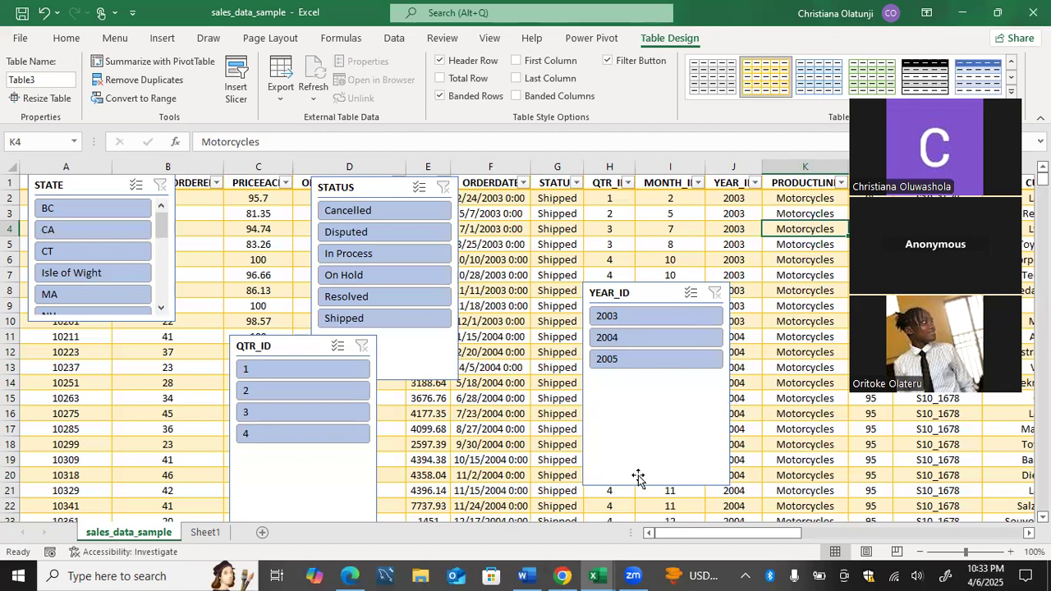
pyautogui.click(524, 575)
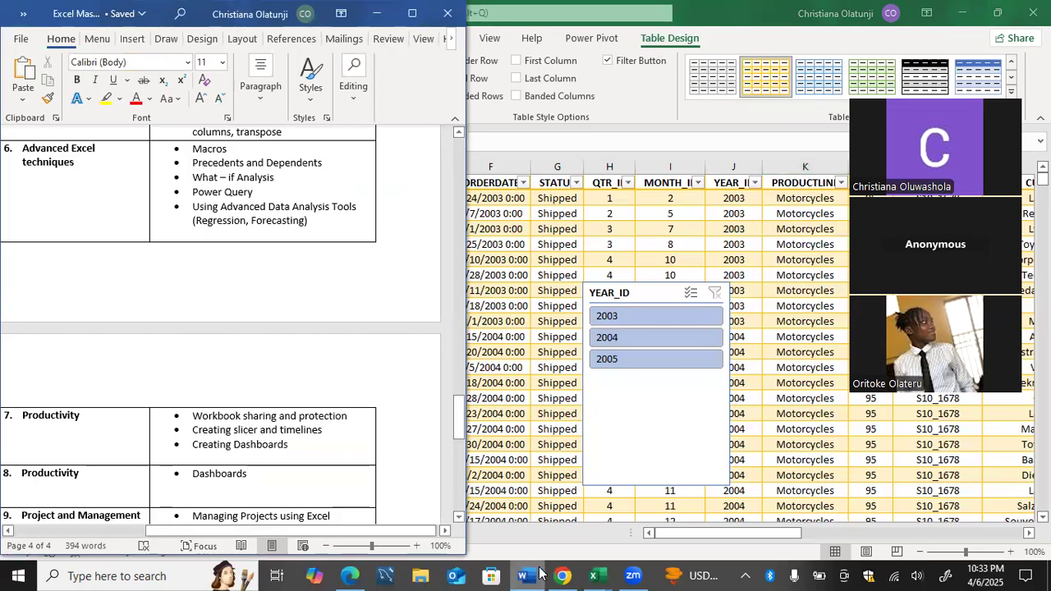
# Bring Excel back to the front and delete the temporary Sheet2 that was added.
pyautogui.click(556, 500)
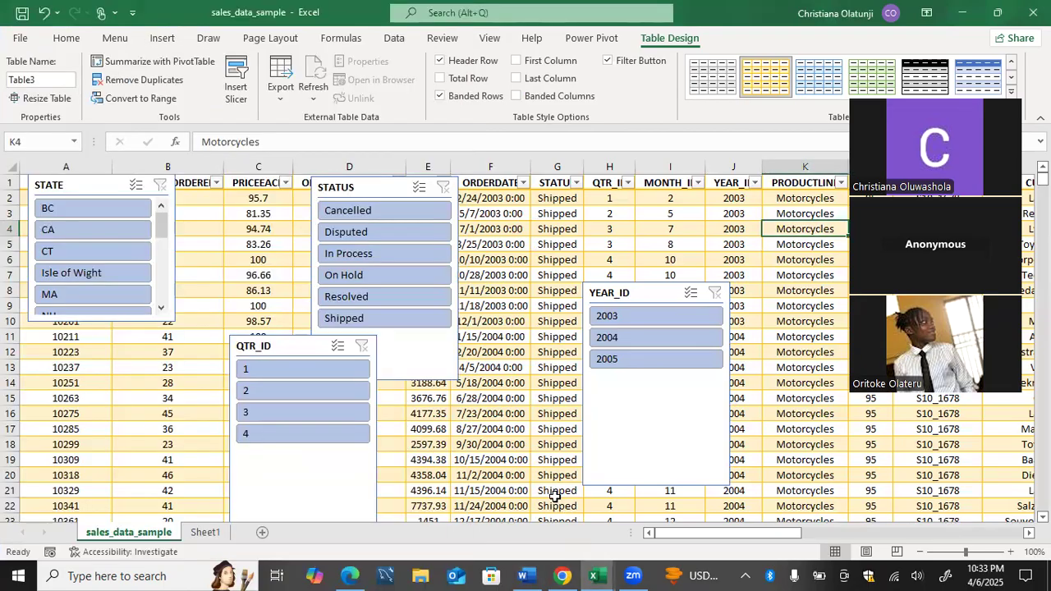
pyautogui.click(204, 533)
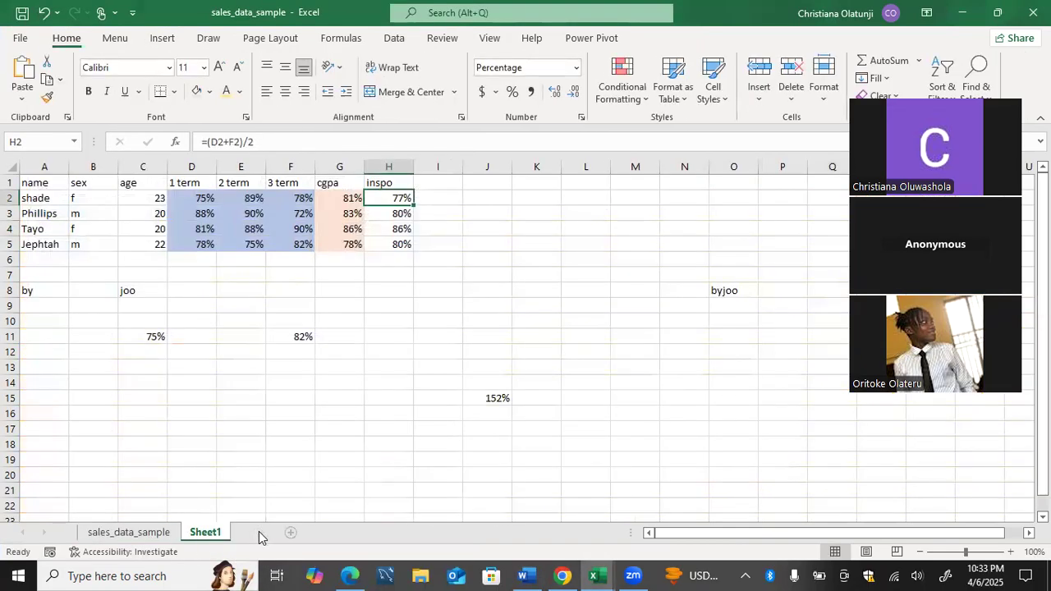
pyautogui.click(290, 532)
pyautogui.rightClick(274, 535)
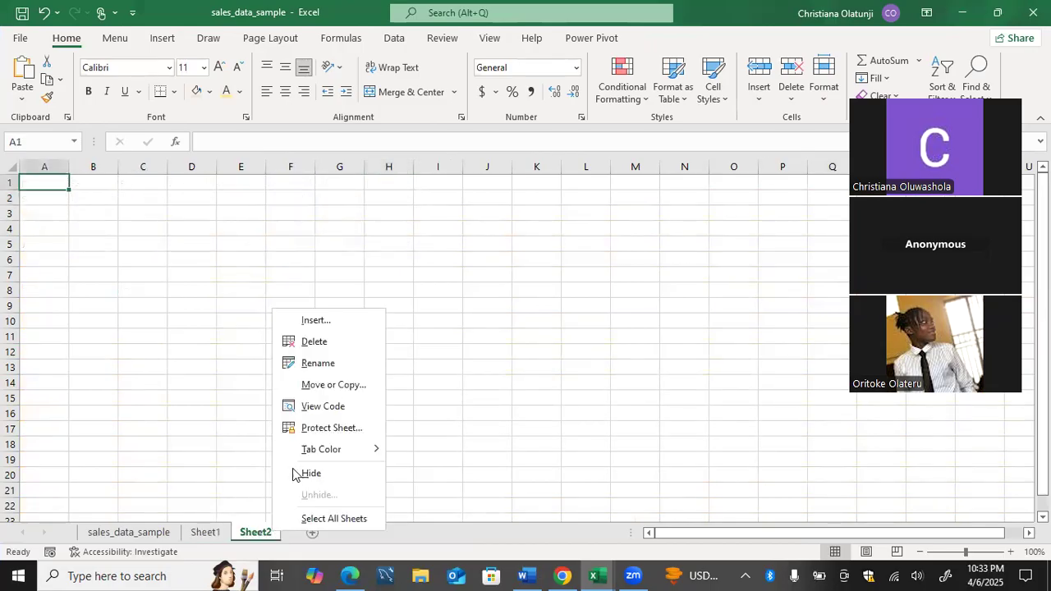
pyautogui.click(337, 341)
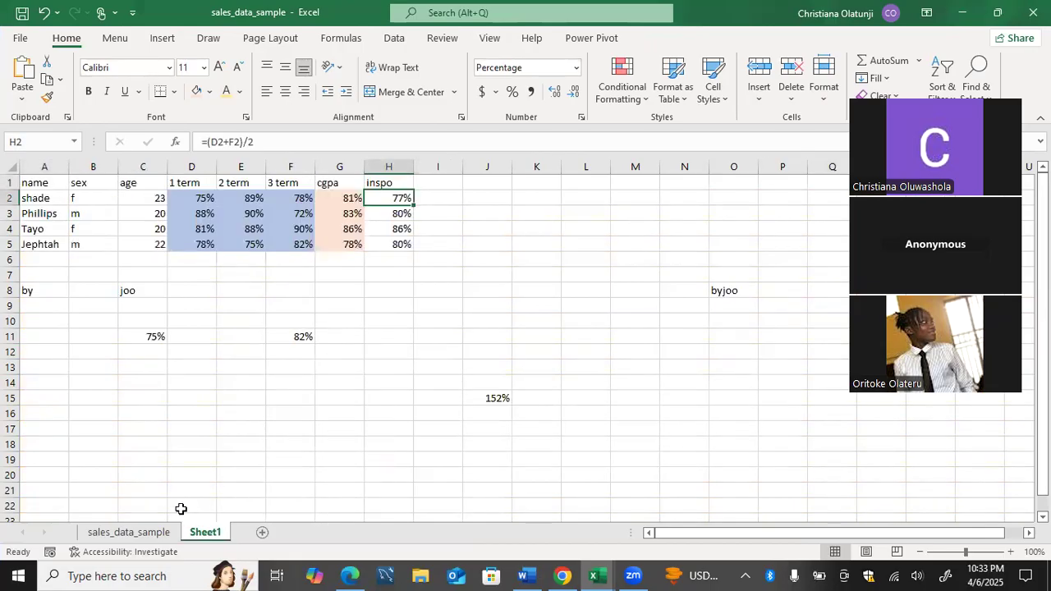
# Return to sales_data_sample and select a cell inside the sales table.
pyautogui.click(158, 537)
pyautogui.click(132, 456)
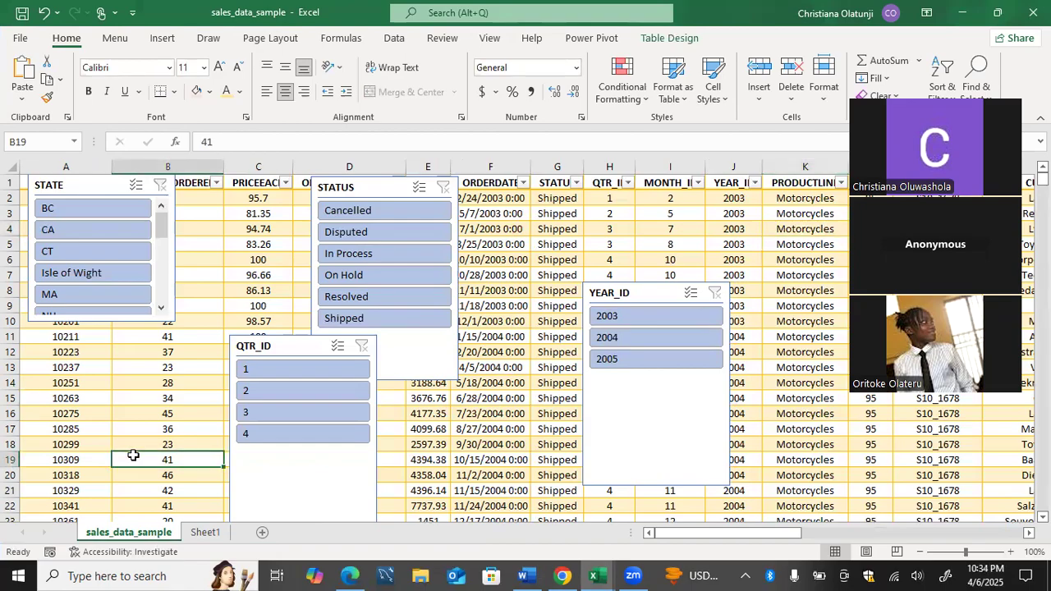
pyautogui.click(161, 39)
# Insert a PivotTable from the sales table onto a new worksheet, Sheet3.
pyautogui.click(48, 79)
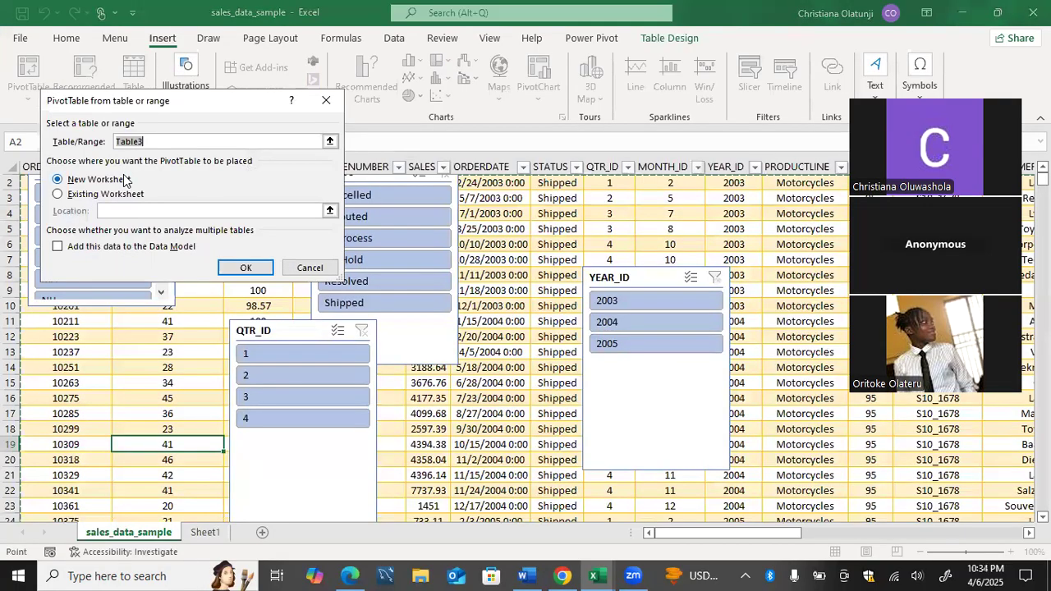
pyautogui.click(244, 267)
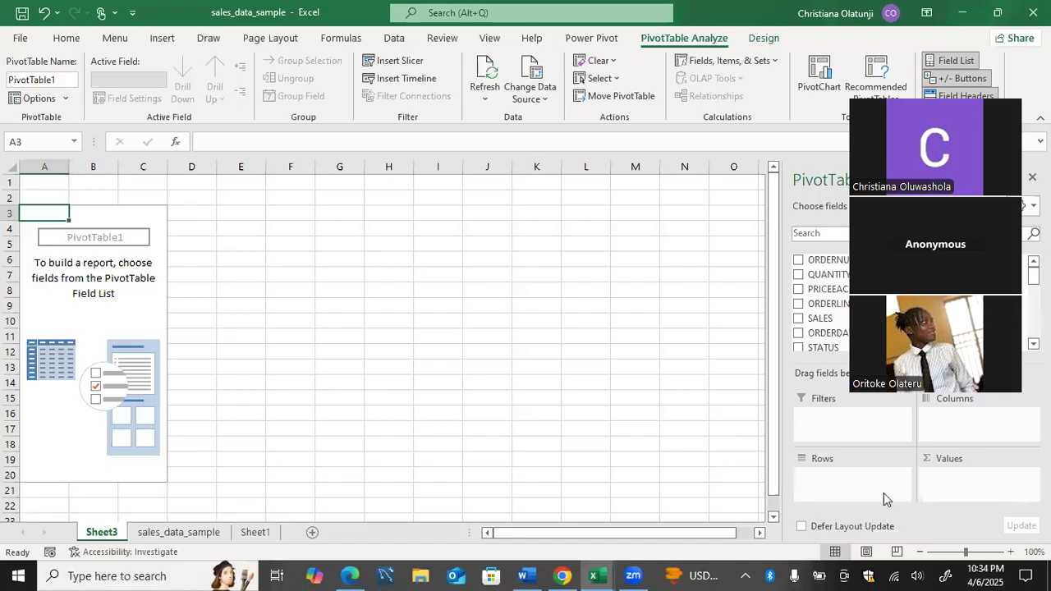
# Add the SALES and YEAR_ID fields to PivotTable1.
pyautogui.click(798, 320)
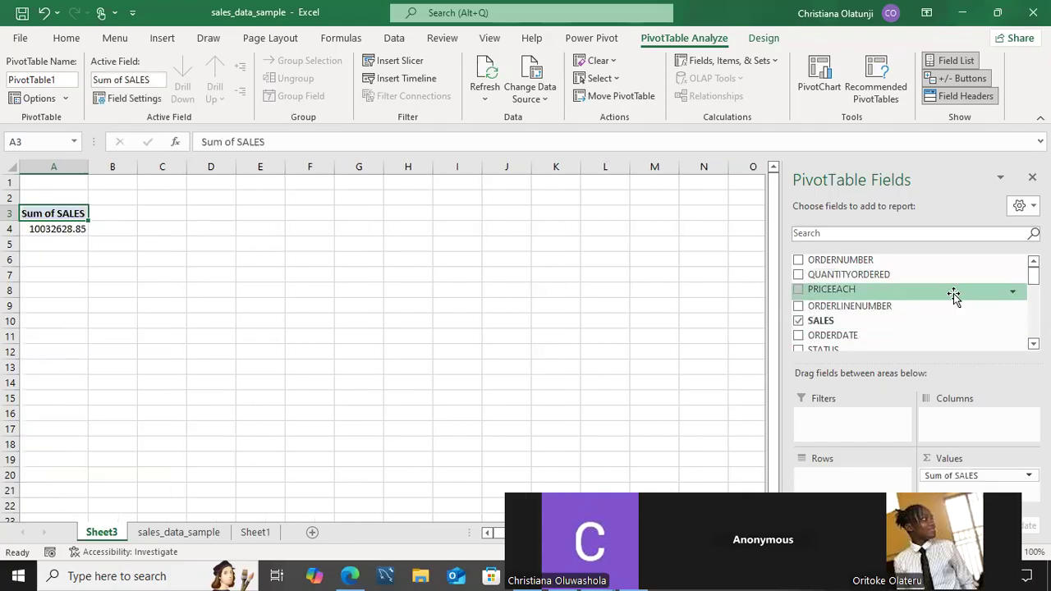
pyautogui.scroll(-3, 954, 294)
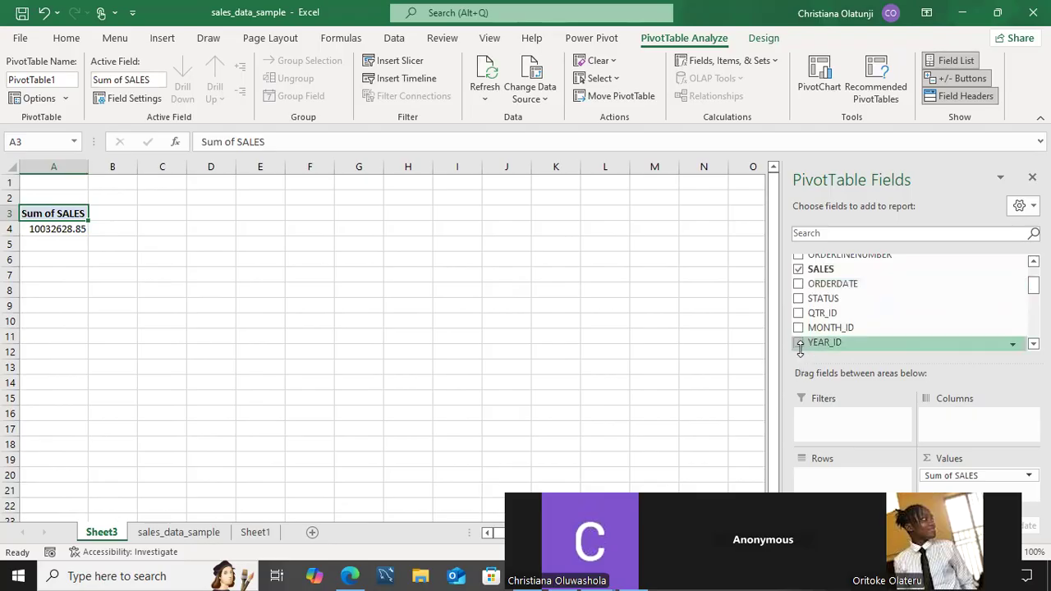
pyautogui.click(799, 343)
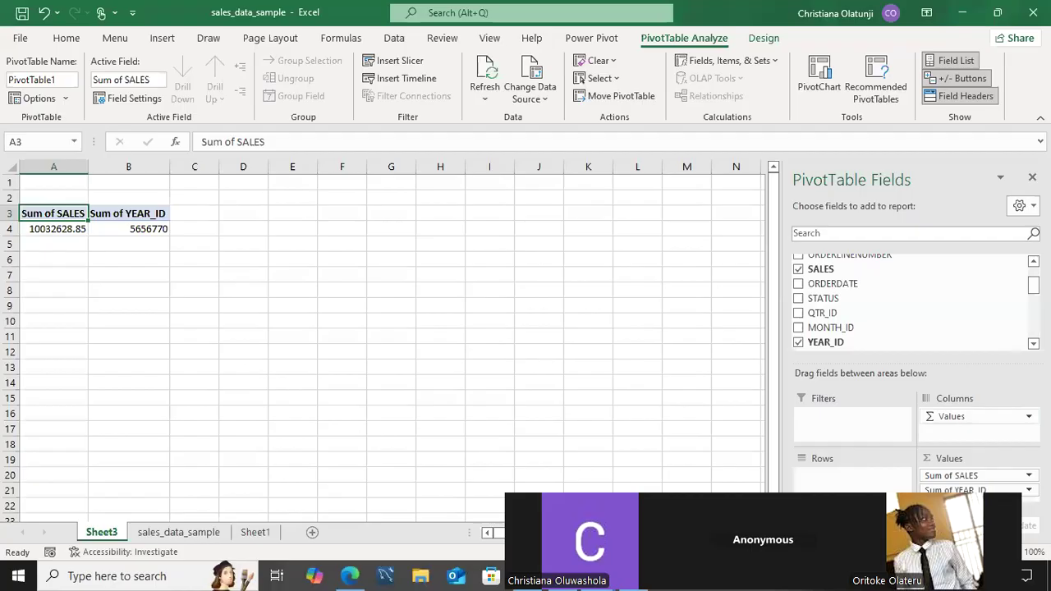
# Try a Count summary for YEAR_ID, then move YEAR_ID into Rows to total sales by year.
pyautogui.click(986, 417)
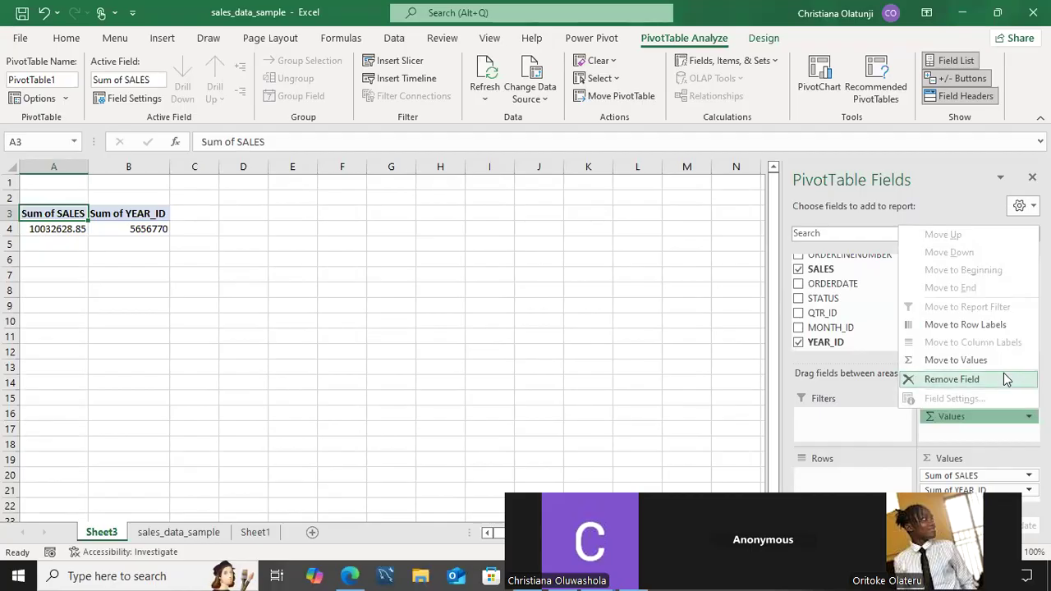
pyautogui.click(986, 416)
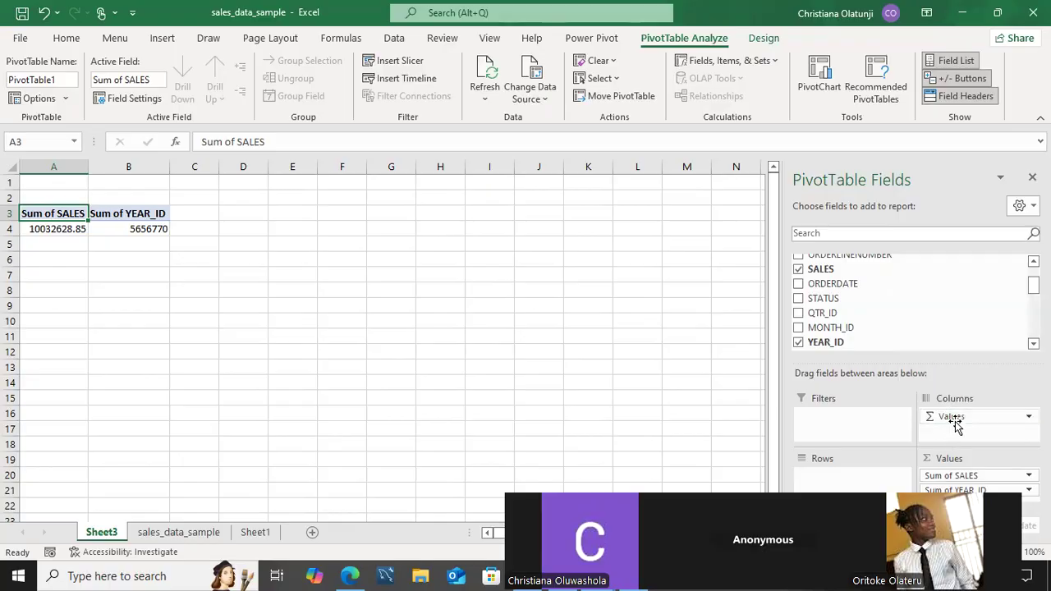
pyautogui.click(1016, 488)
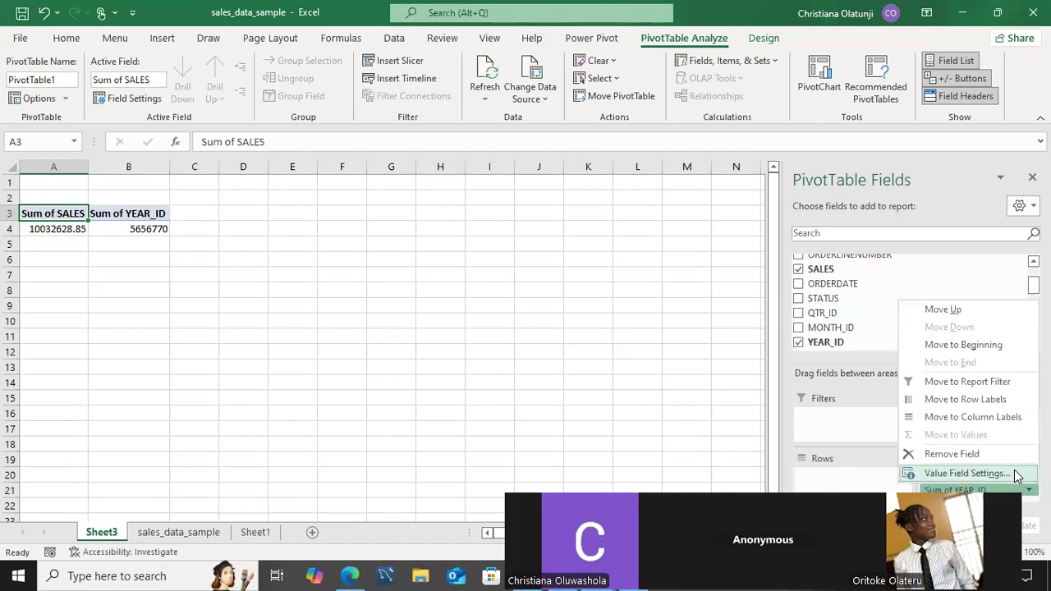
pyautogui.click(966, 474)
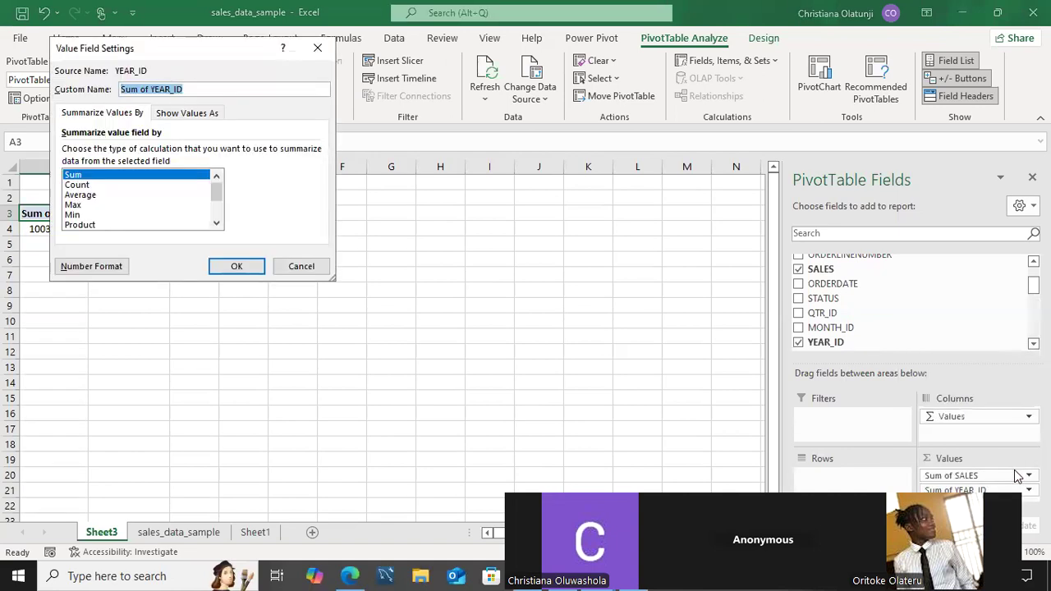
pyautogui.click(174, 185)
pyautogui.click(234, 265)
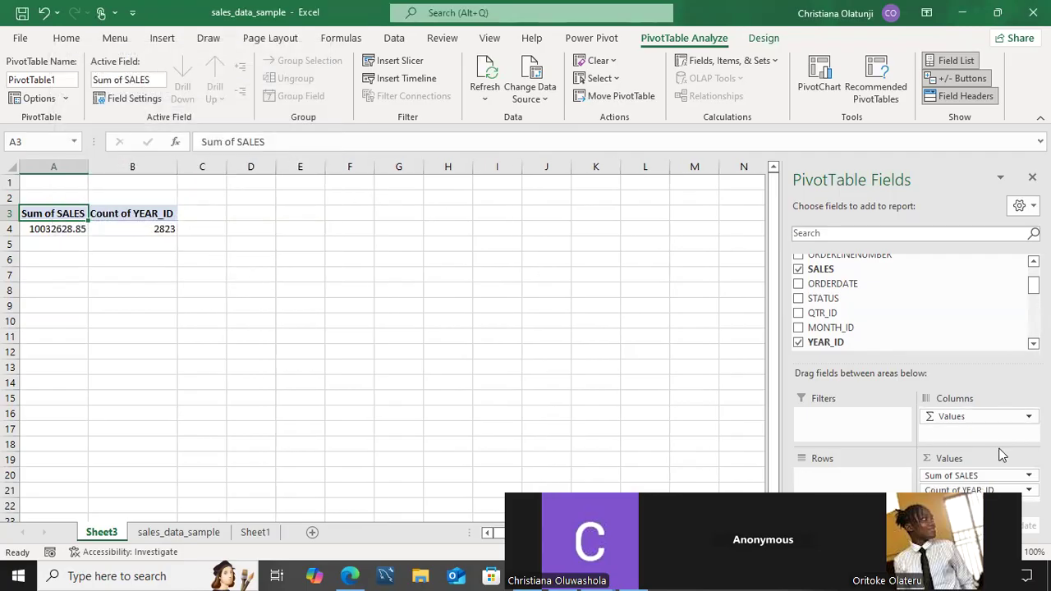
pyautogui.click(1029, 476)
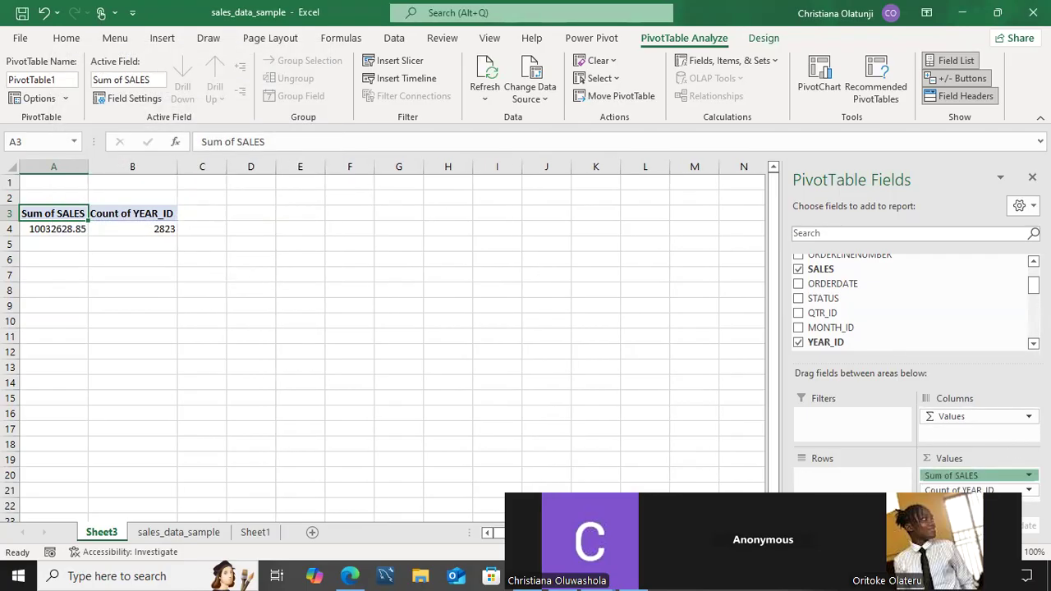
pyautogui.click(934, 478)
pyautogui.moveTo(945, 485); pyautogui.dragTo(861, 483)
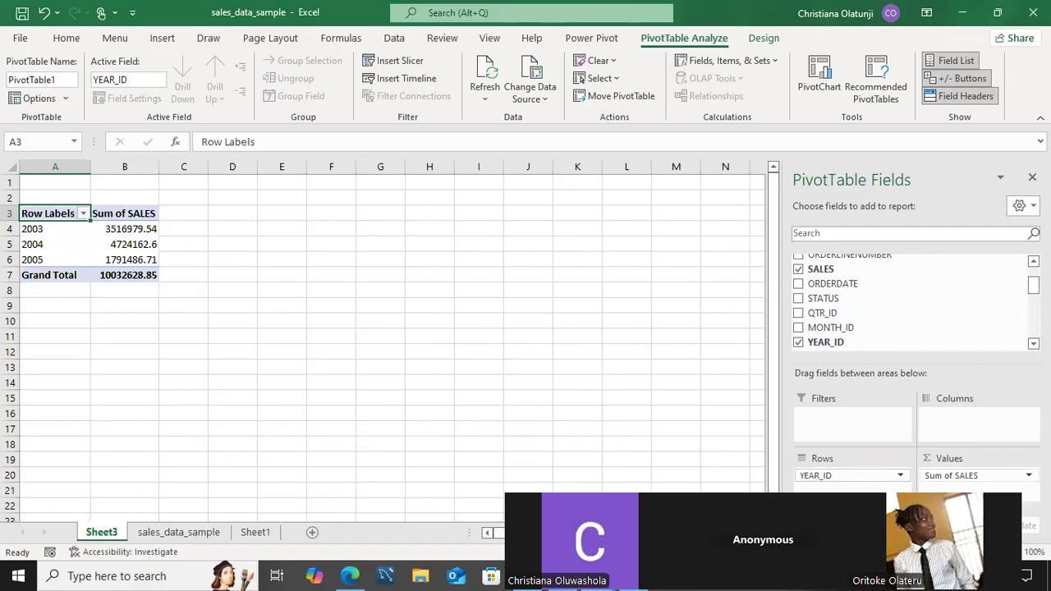
# Format the sales totals in B4:B7 as dollar Accounting Number Format.
pyautogui.click(953, 476)
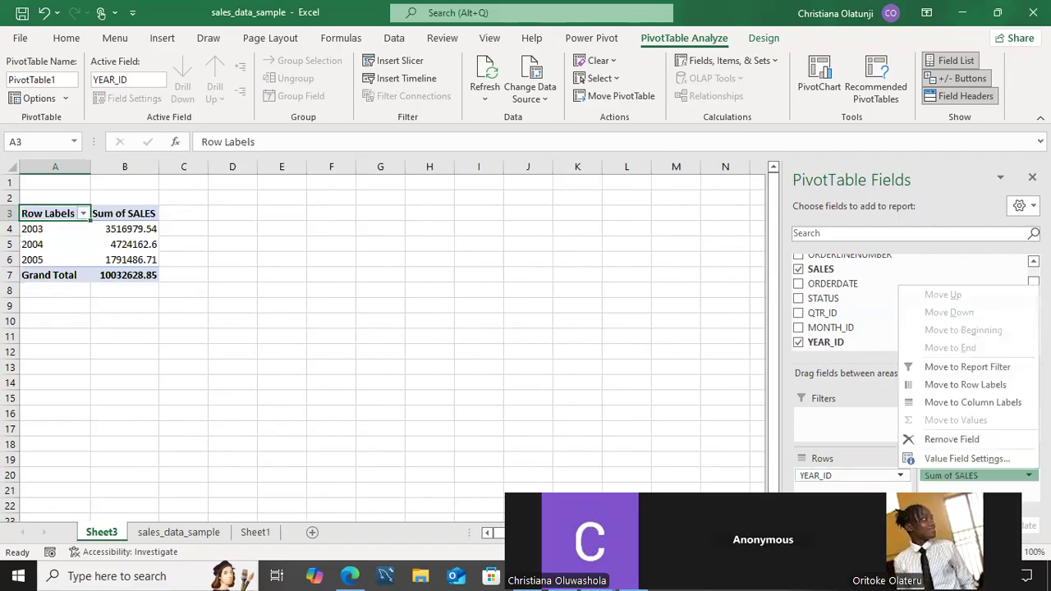
pyautogui.click(970, 473)
pyautogui.moveTo(121, 230); pyautogui.dragTo(120, 274)
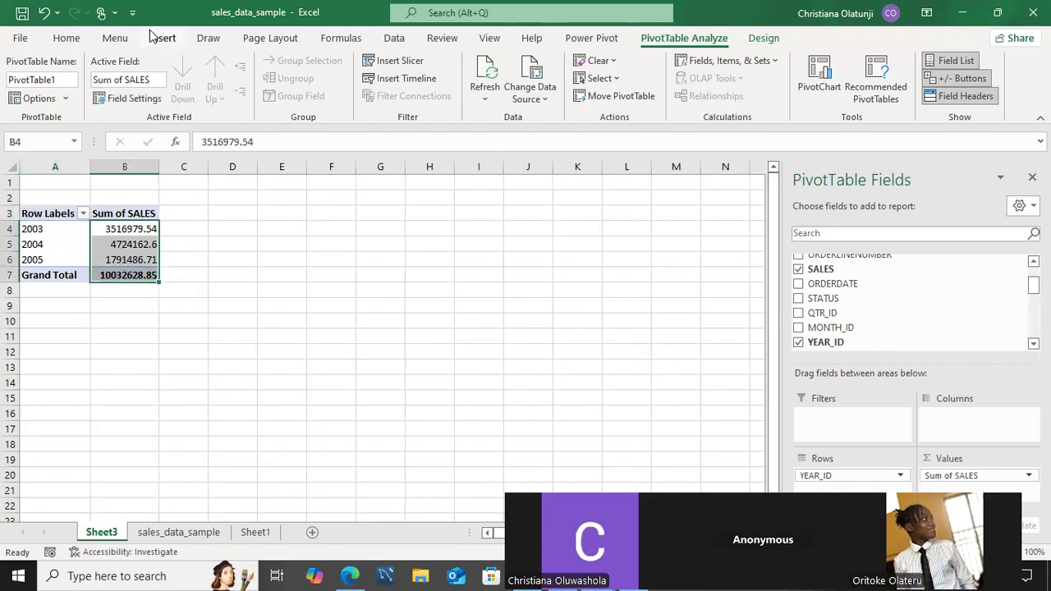
pyautogui.click(114, 38)
pyautogui.click(67, 40)
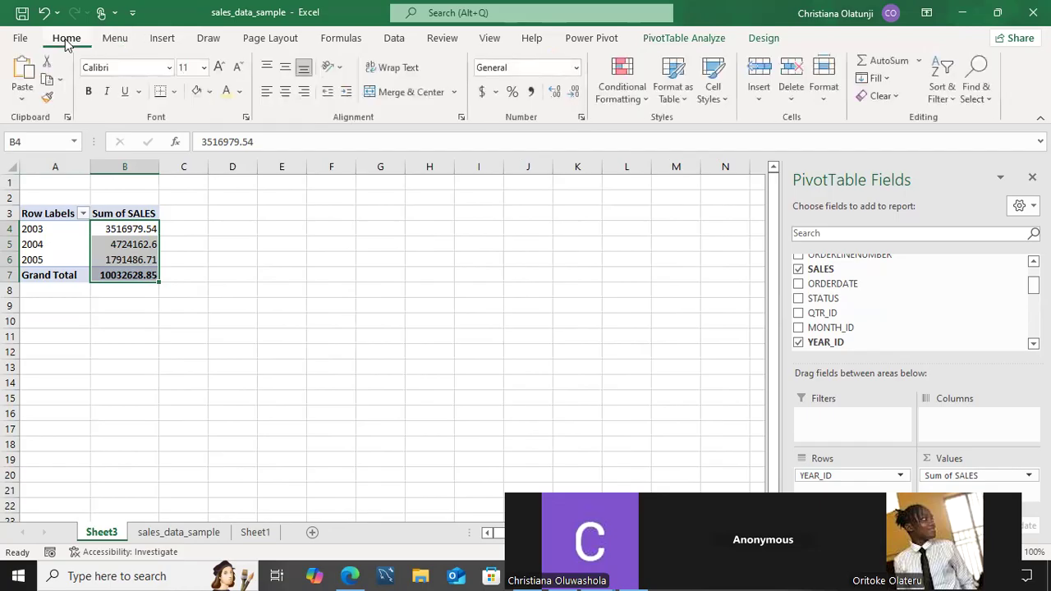
pyautogui.click(481, 94)
pyautogui.click(670, 303)
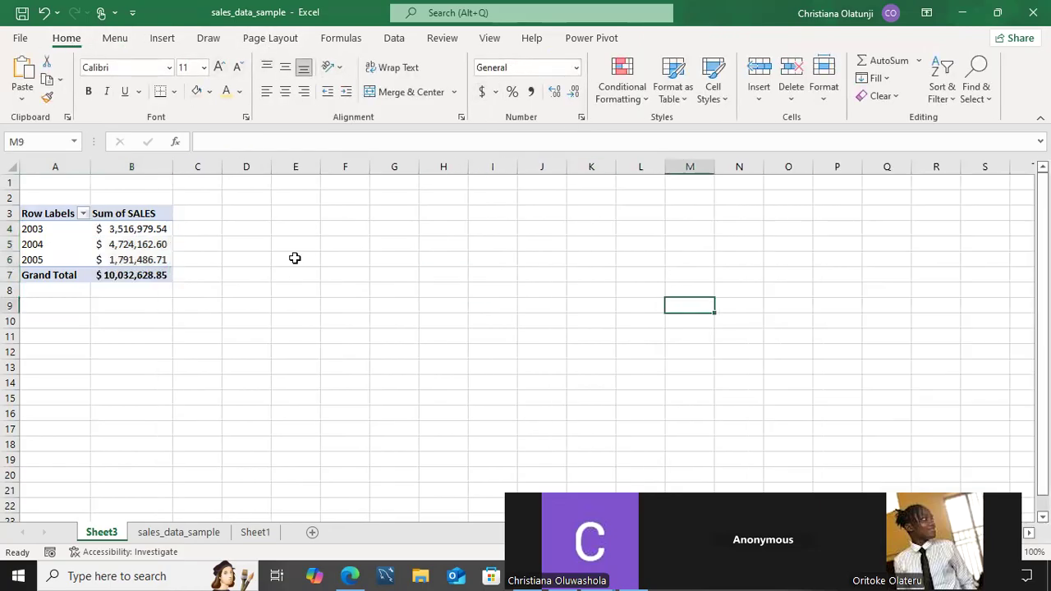
# Copy the sales-by-year pivot table A3:B7 and paste it at A11.
pyautogui.moveTo(63, 207); pyautogui.dragTo(118, 275)
pyautogui.hotkey('ctrl', 'c')
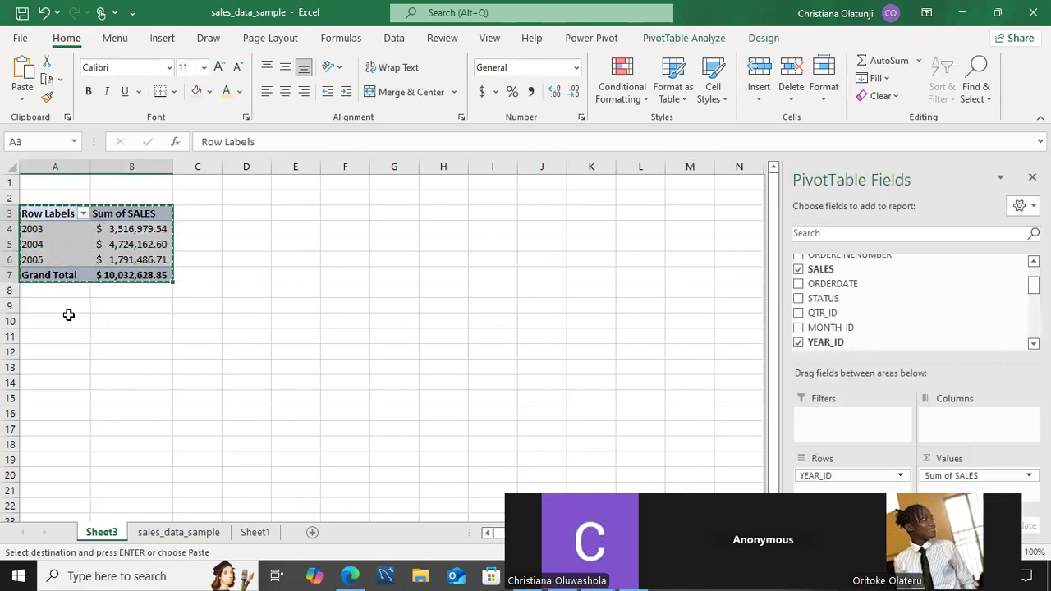
pyautogui.click(52, 337)
pyautogui.hotkey('ctrl', 'v')
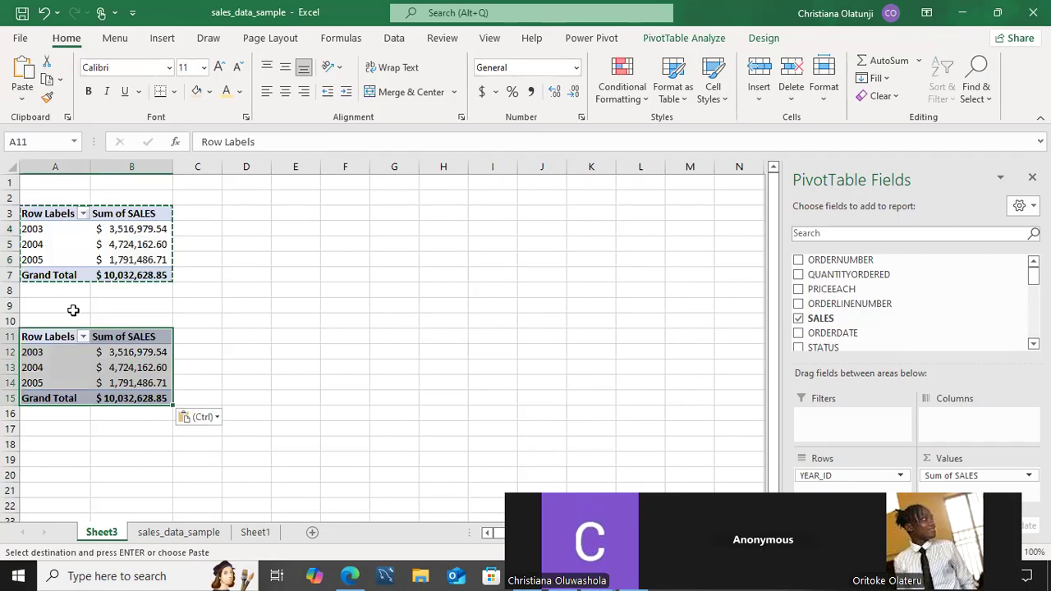
pyautogui.click(74, 316)
pyautogui.click(58, 337)
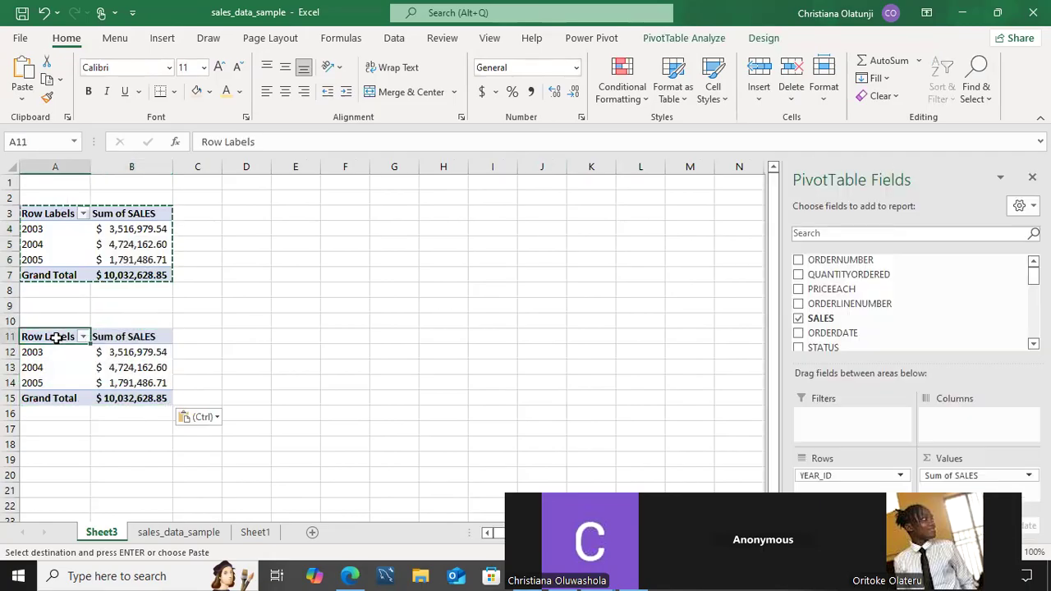
pyautogui.scroll(-1, 911, 300)
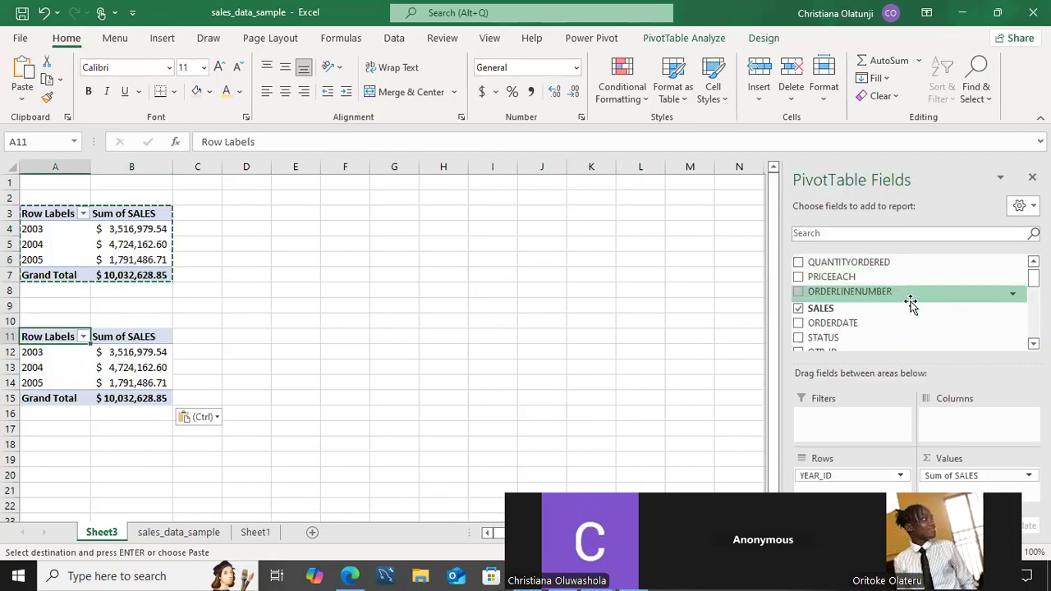
# Change the copied pivot to Count of SALES by STATUS, removing YEAR_ID.
pyautogui.click(799, 336)
pyautogui.scroll(-1, 801, 342)
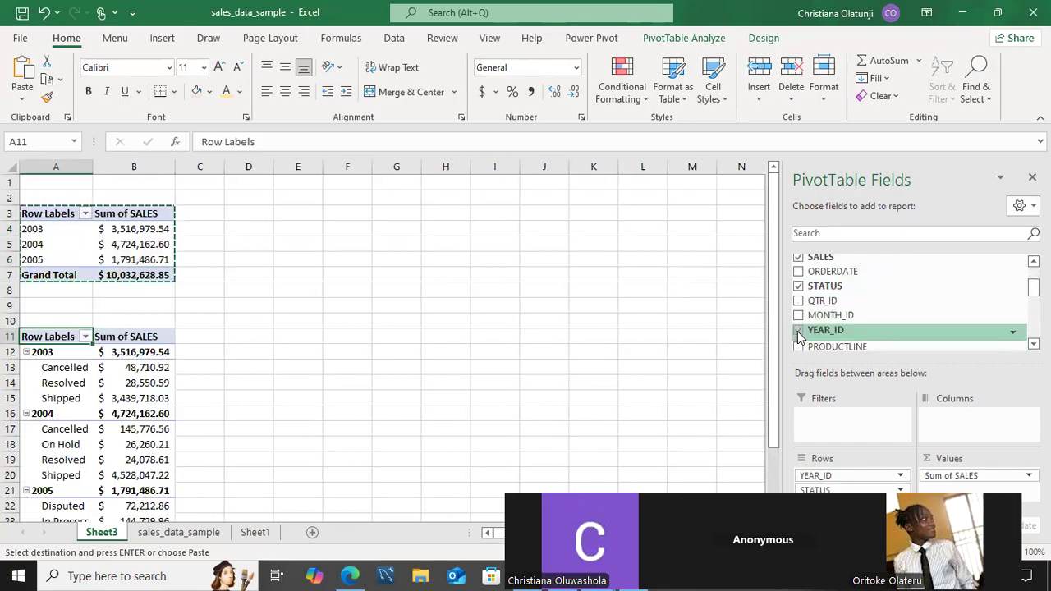
pyautogui.click(799, 331)
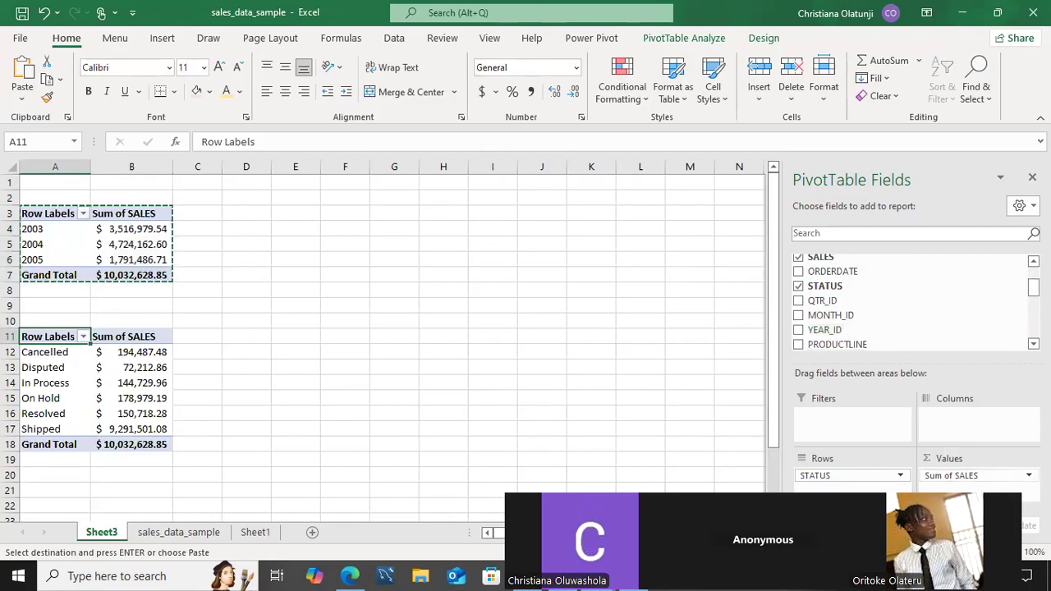
pyautogui.click(1027, 475)
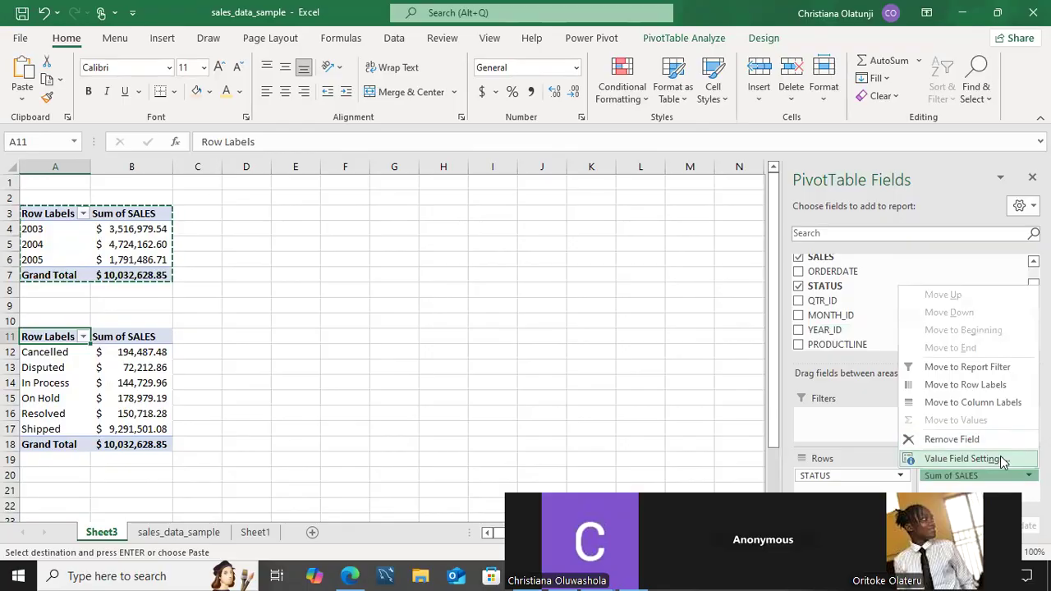
pyautogui.click(1002, 461)
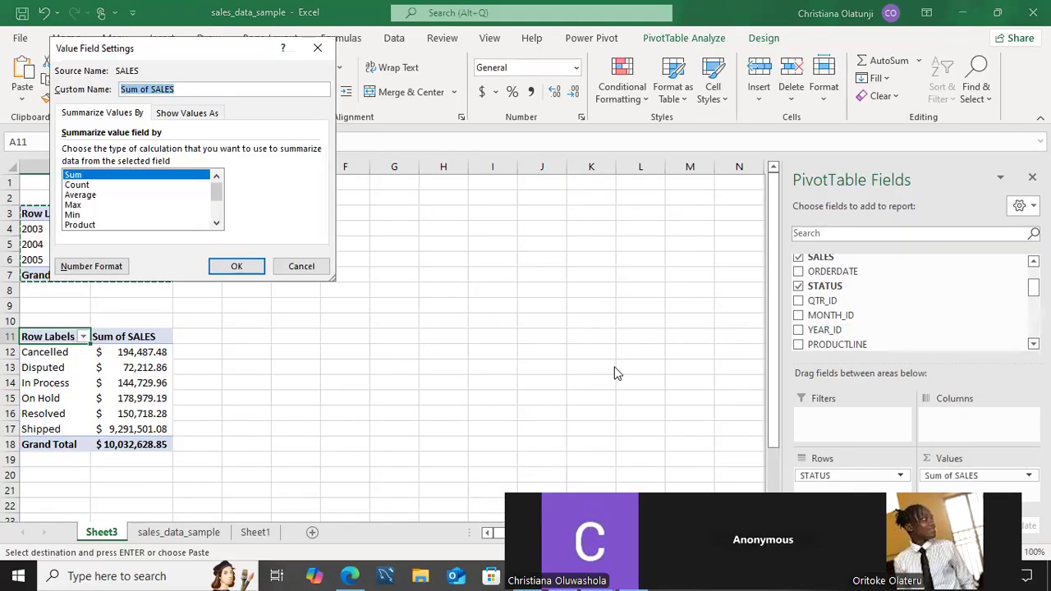
pyautogui.click(128, 185)
pyautogui.click(236, 266)
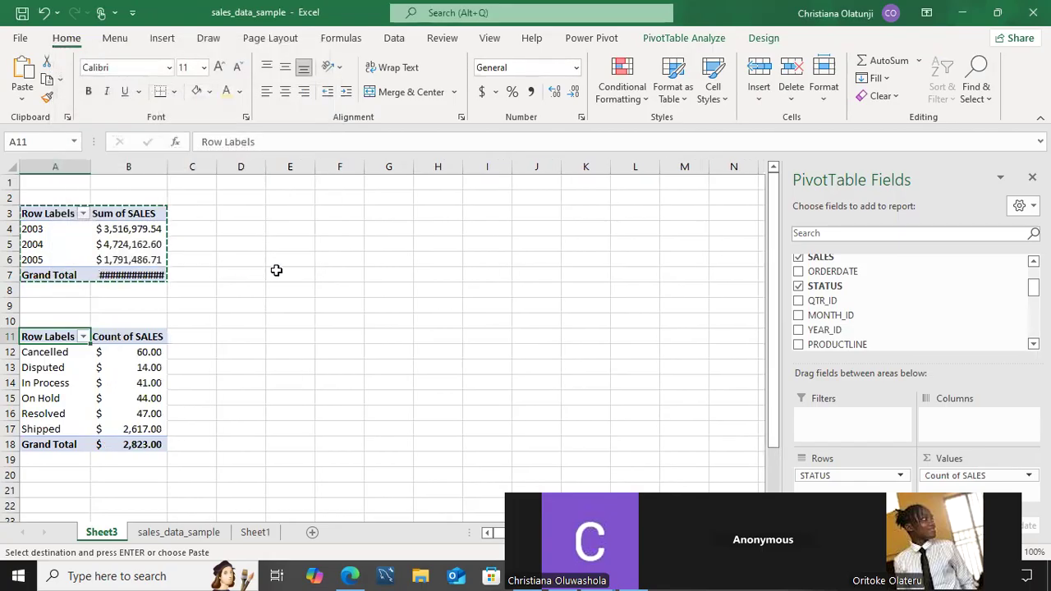
# Show the status counts as whole numbers and widen column B to reveal the grand total.
pyautogui.moveTo(108, 351); pyautogui.dragTo(105, 442)
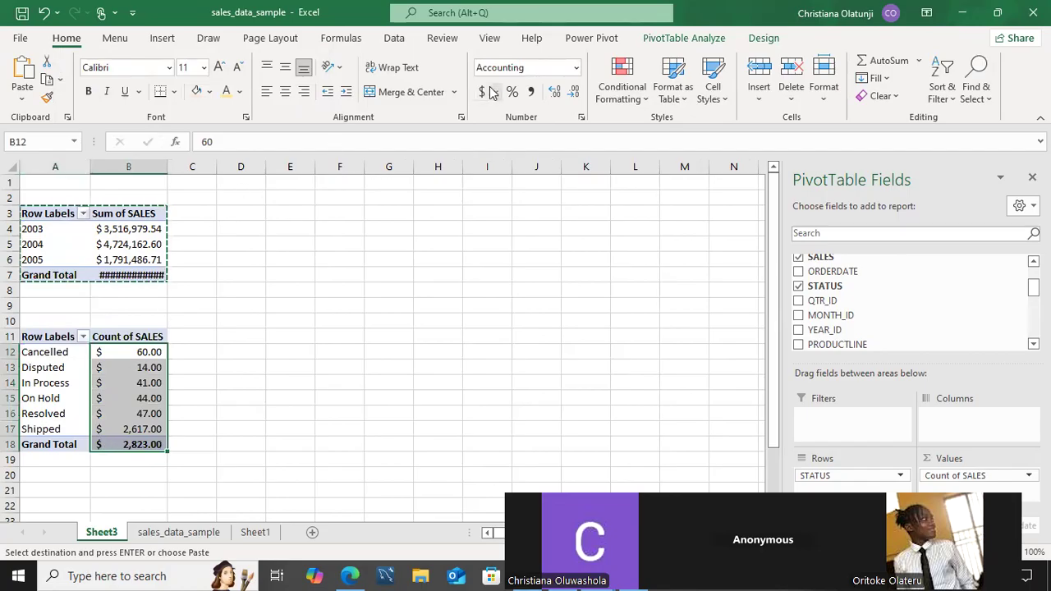
pyautogui.click(578, 70)
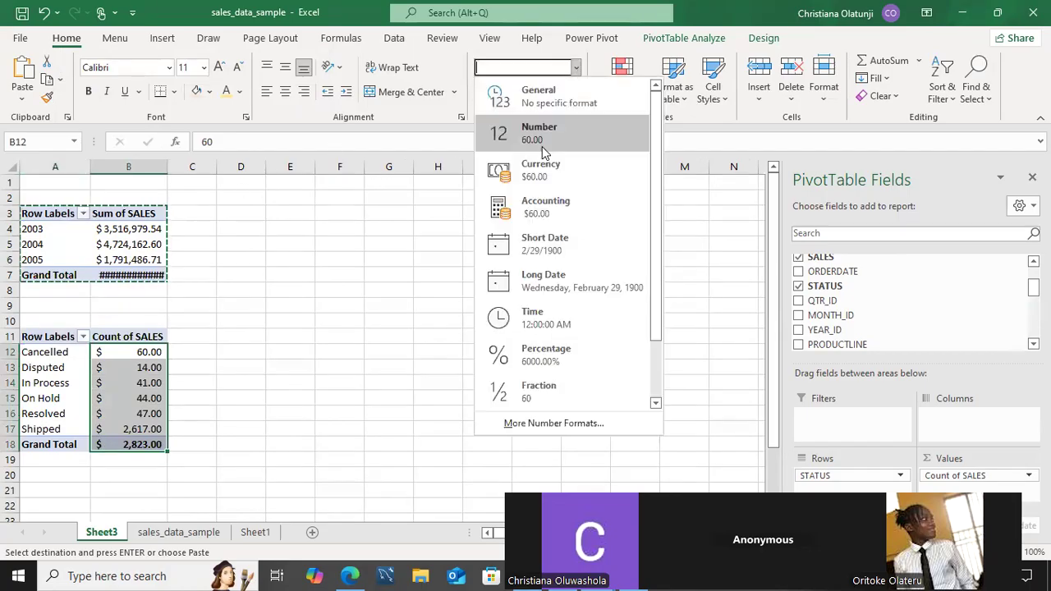
pyautogui.click(550, 131)
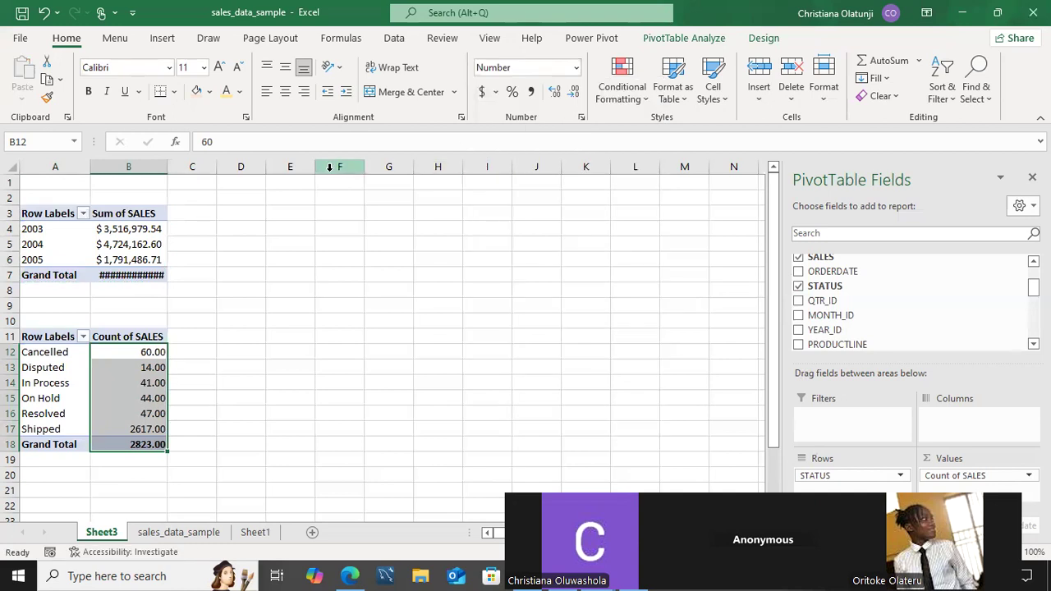
pyautogui.click(577, 69)
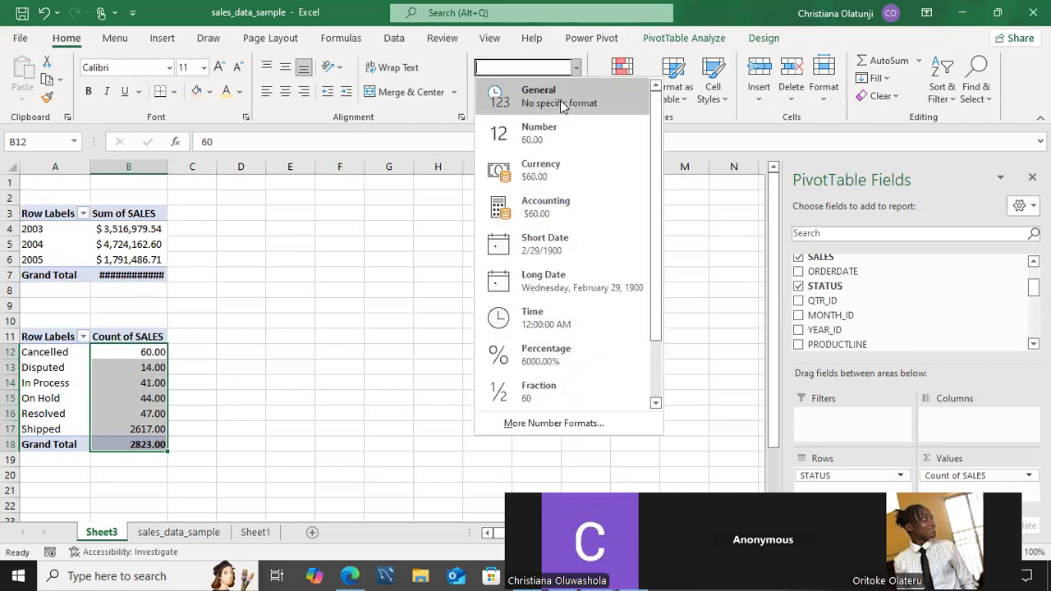
pyautogui.click(562, 100)
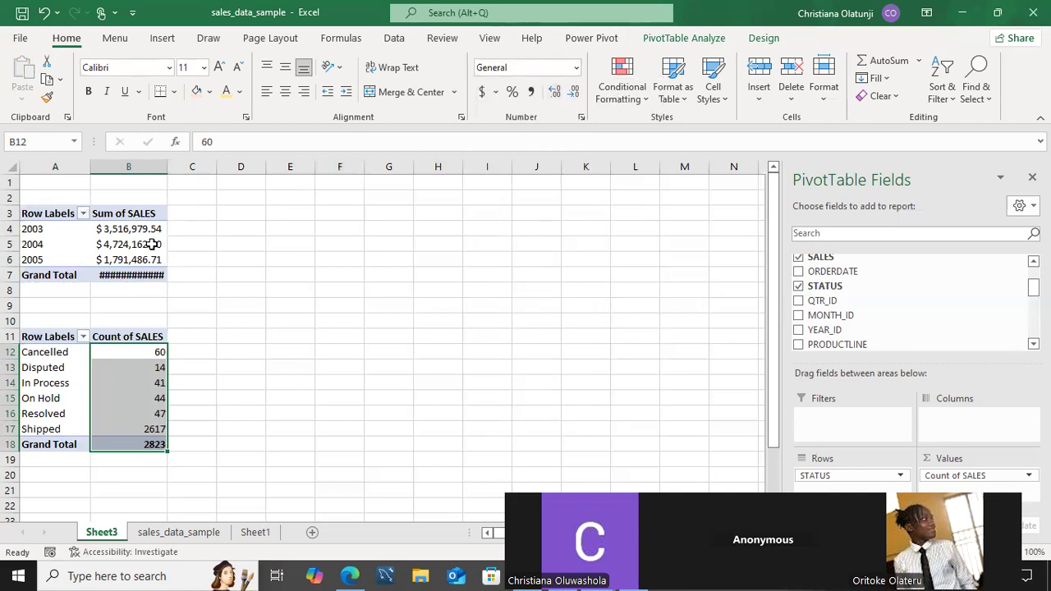
pyautogui.moveTo(166, 167); pyautogui.dragTo(180, 167)
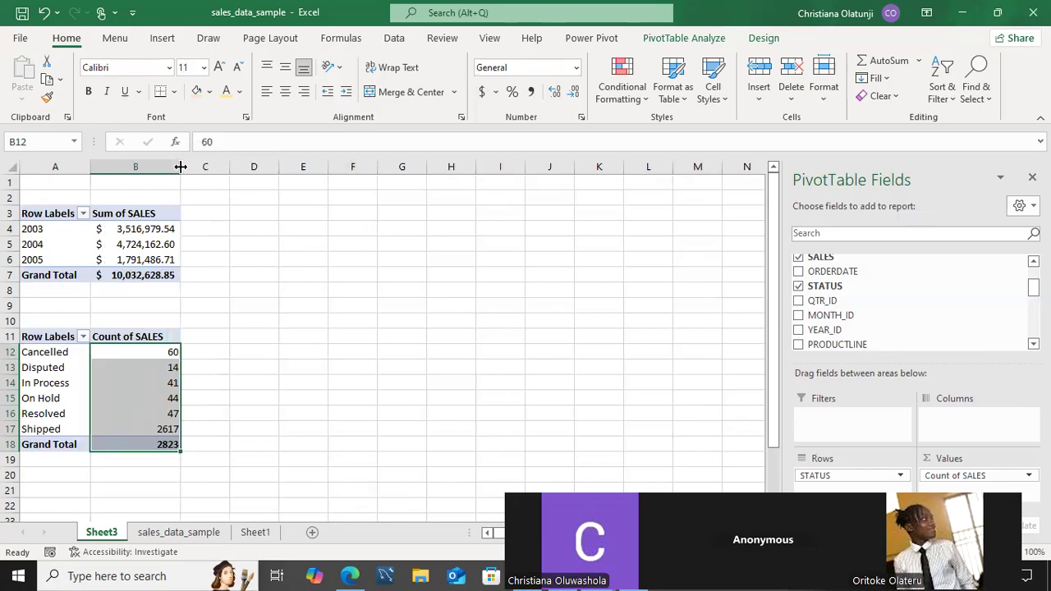
pyautogui.click(226, 278)
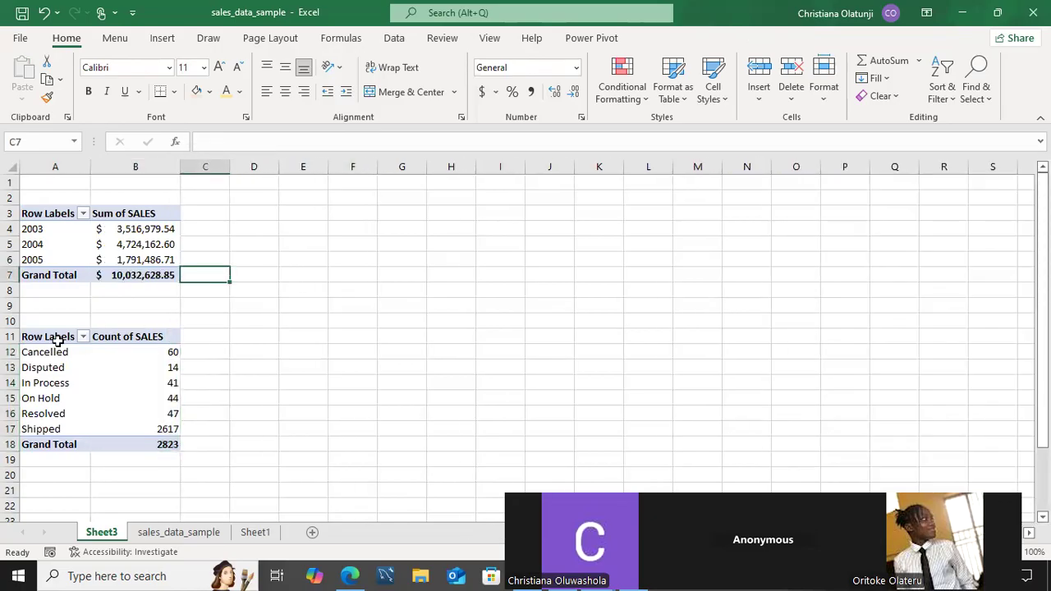
pyautogui.click(57, 344)
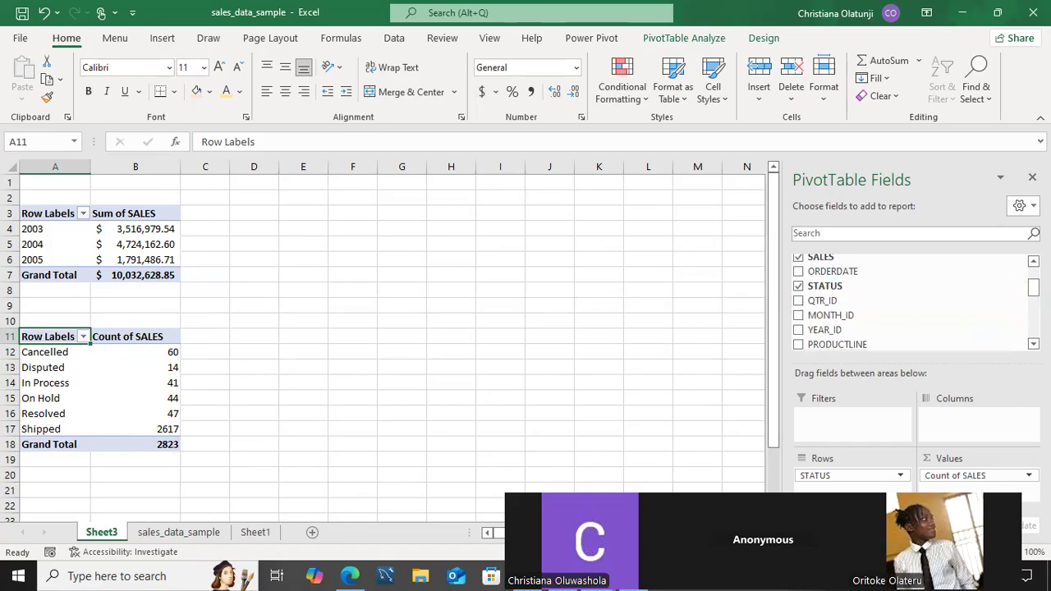
# Find YEAR_ID by searching 'ye' and make 2003, 2004 and 2005 the status pivot's columns.
pyautogui.scroll(-5, 912, 295)
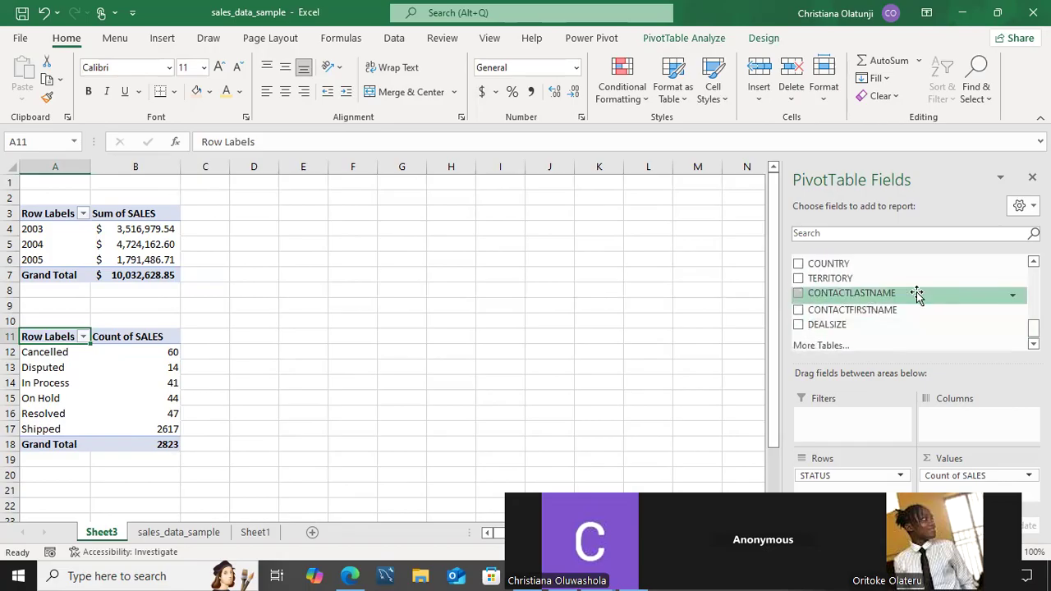
pyautogui.rightClick(941, 317)
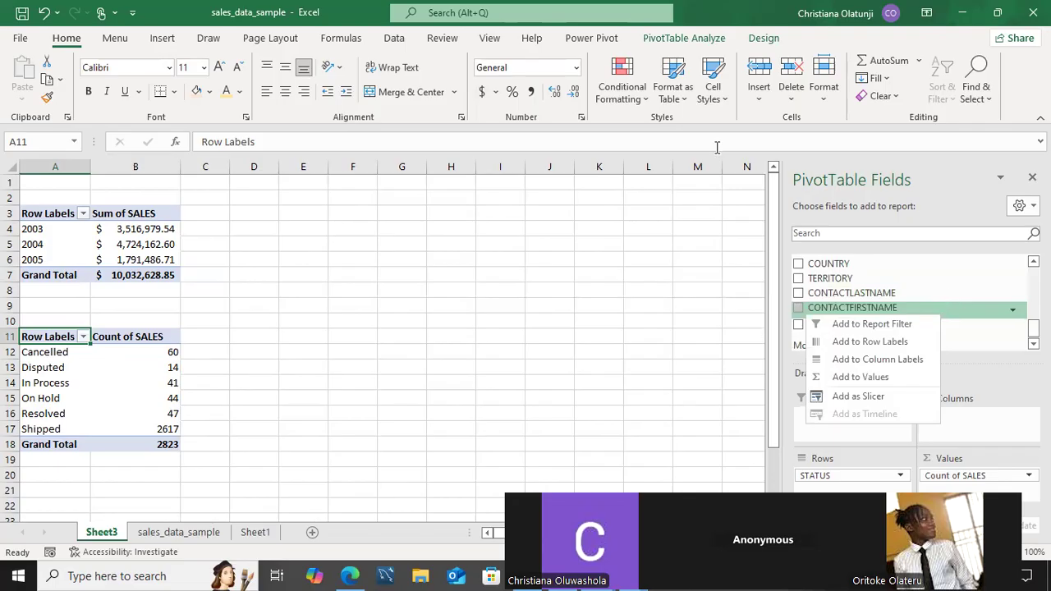
pyautogui.click(739, 184)
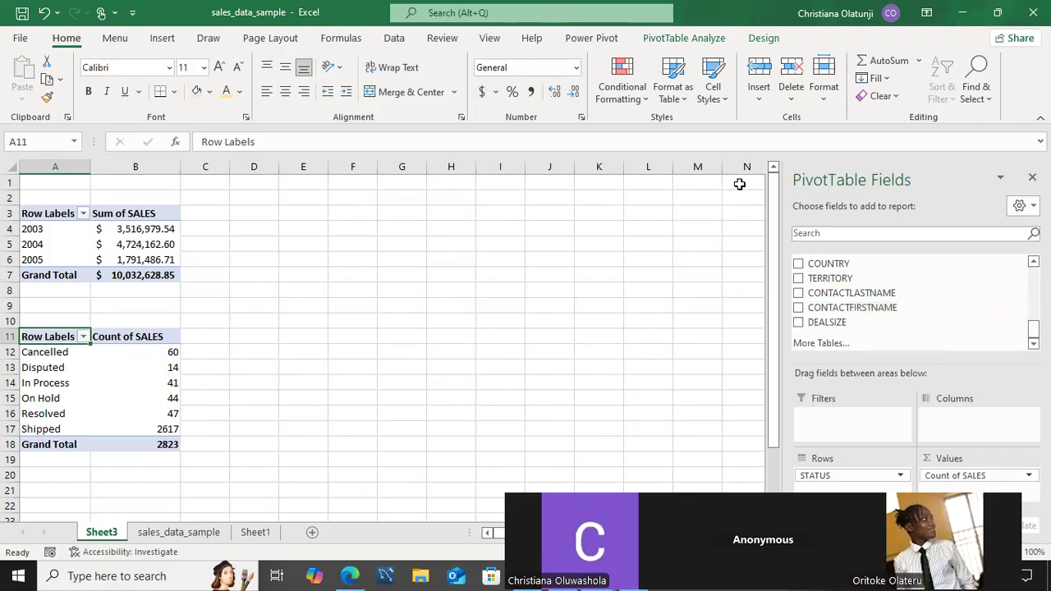
pyautogui.scroll(3, 912, 300)
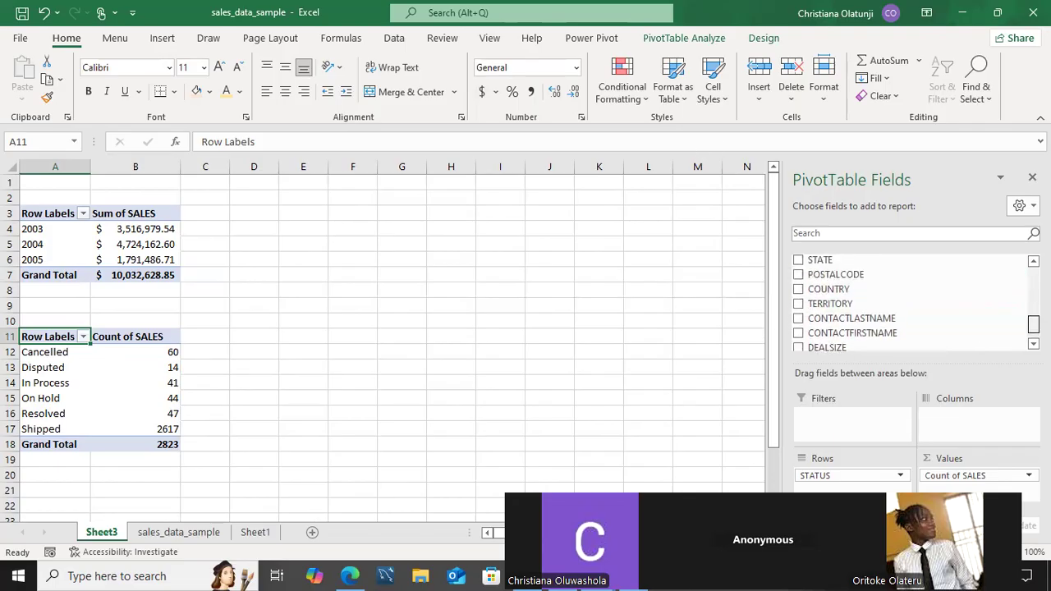
pyautogui.scroll(4, 912, 300)
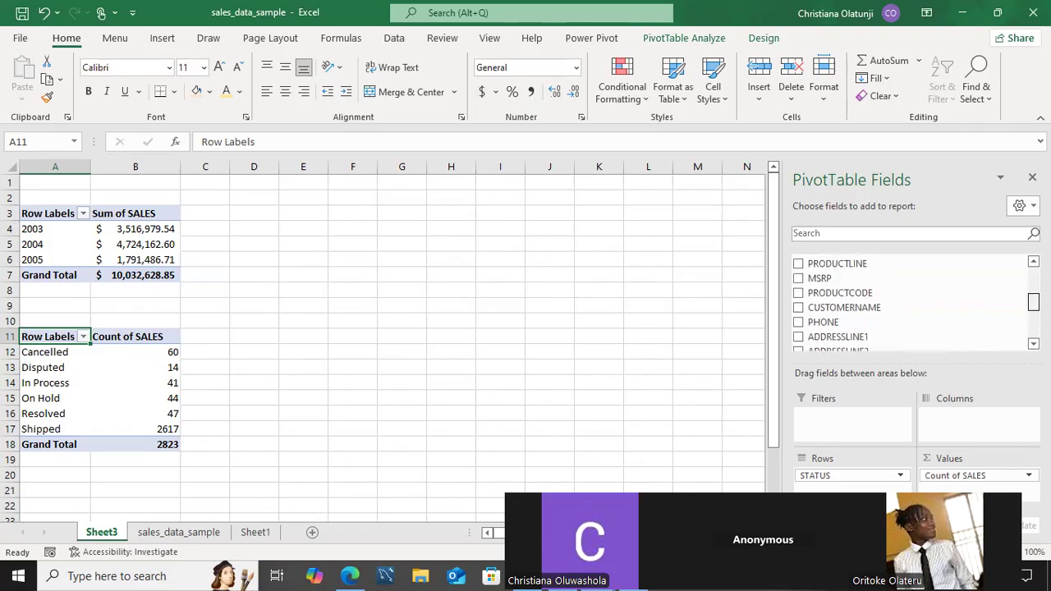
pyautogui.click(1004, 236)
pyautogui.write('ye')
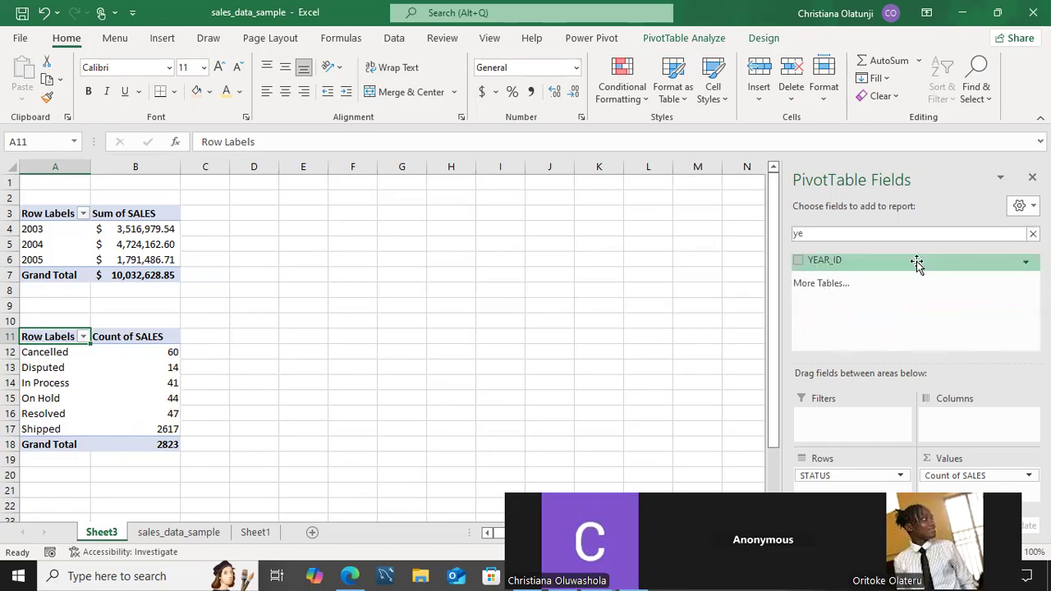
pyautogui.click(797, 261)
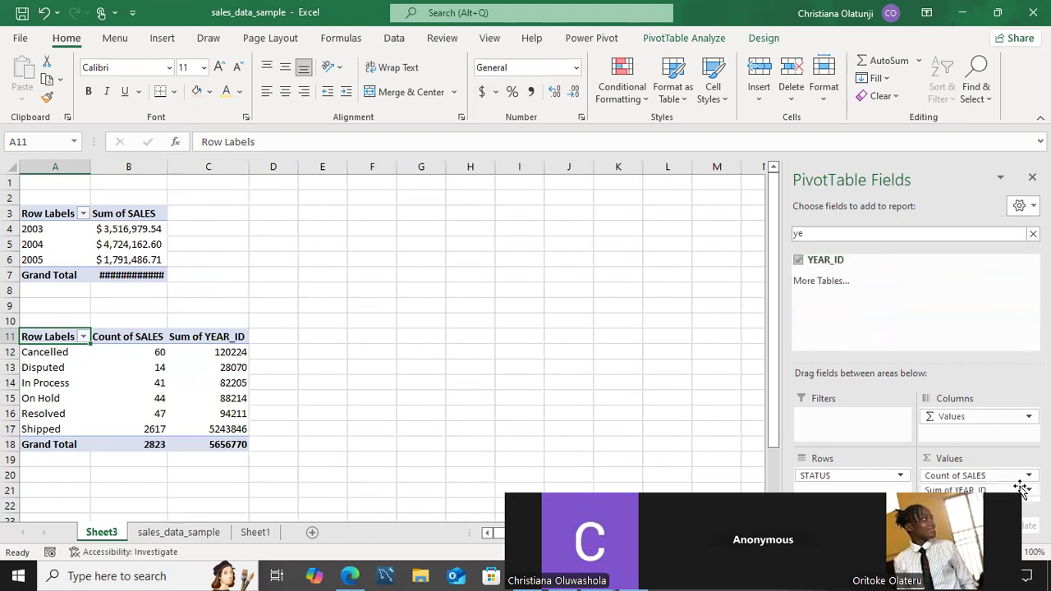
pyautogui.click(977, 490)
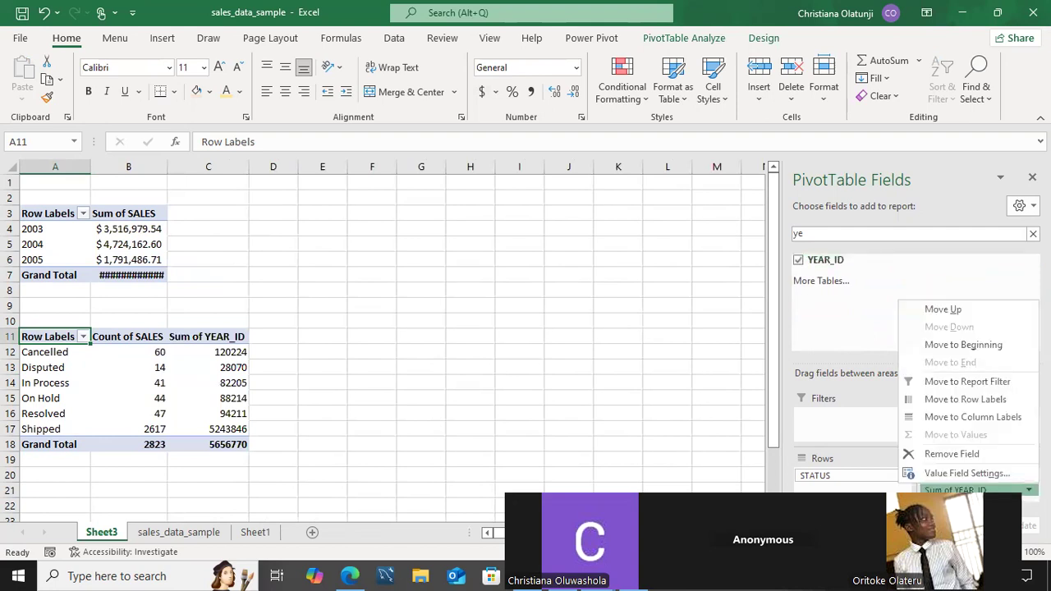
pyautogui.click(972, 417)
pyautogui.moveTo(978, 491); pyautogui.dragTo(969, 429)
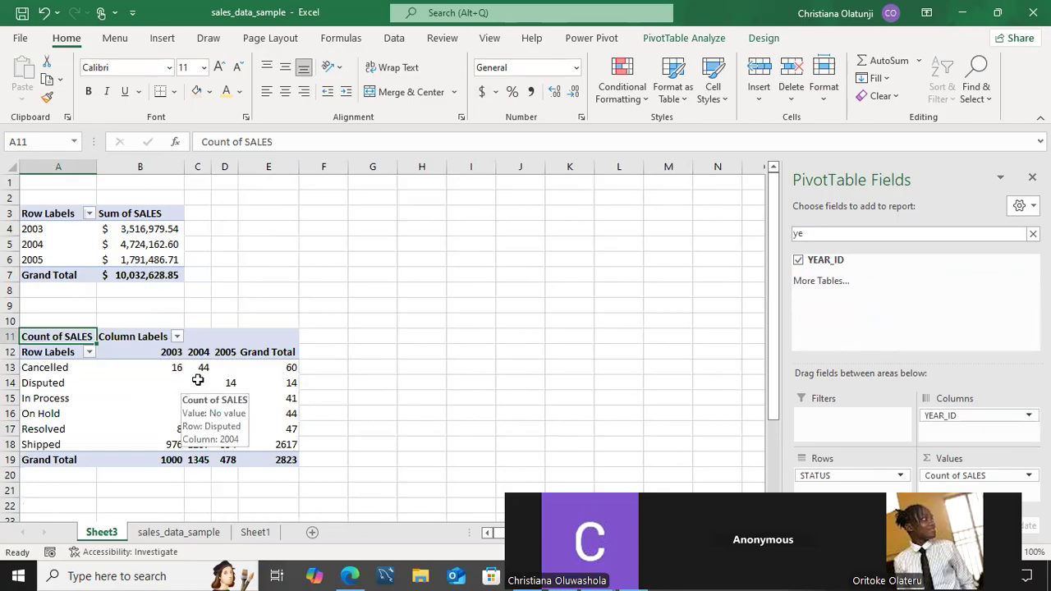
pyautogui.click(330, 327)
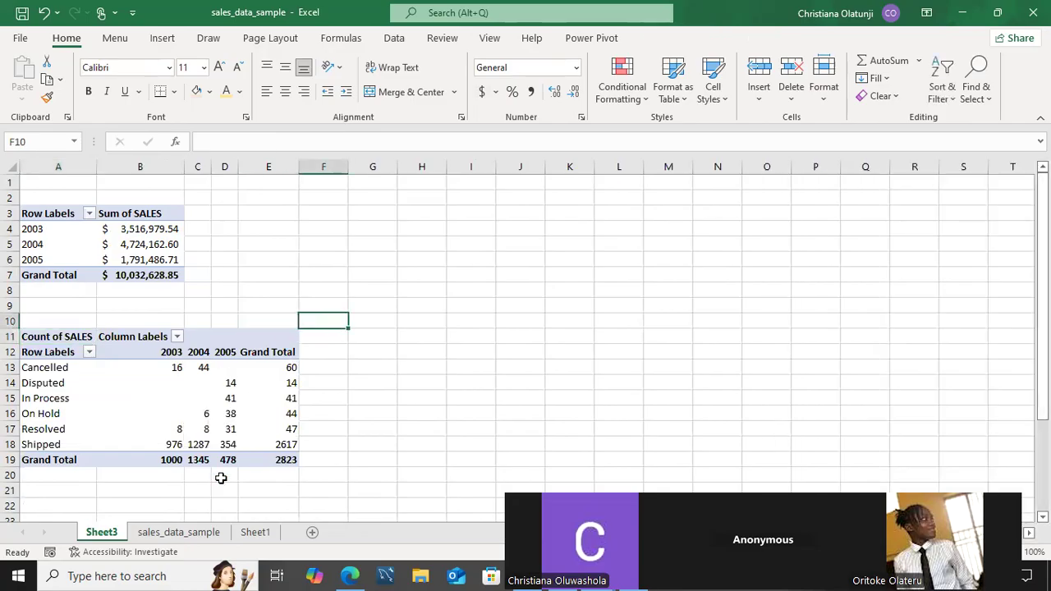
# Move the QTR_ID slicer from sales_data_sample onto Sheet3.
pyautogui.click(215, 533)
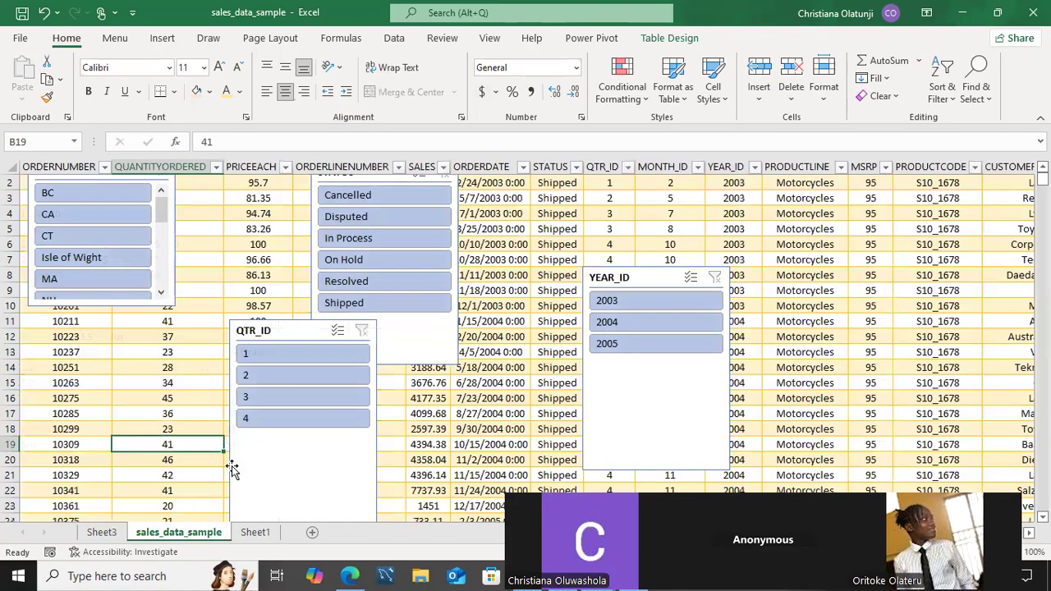
pyautogui.click(231, 466)
pyautogui.press('Delete')
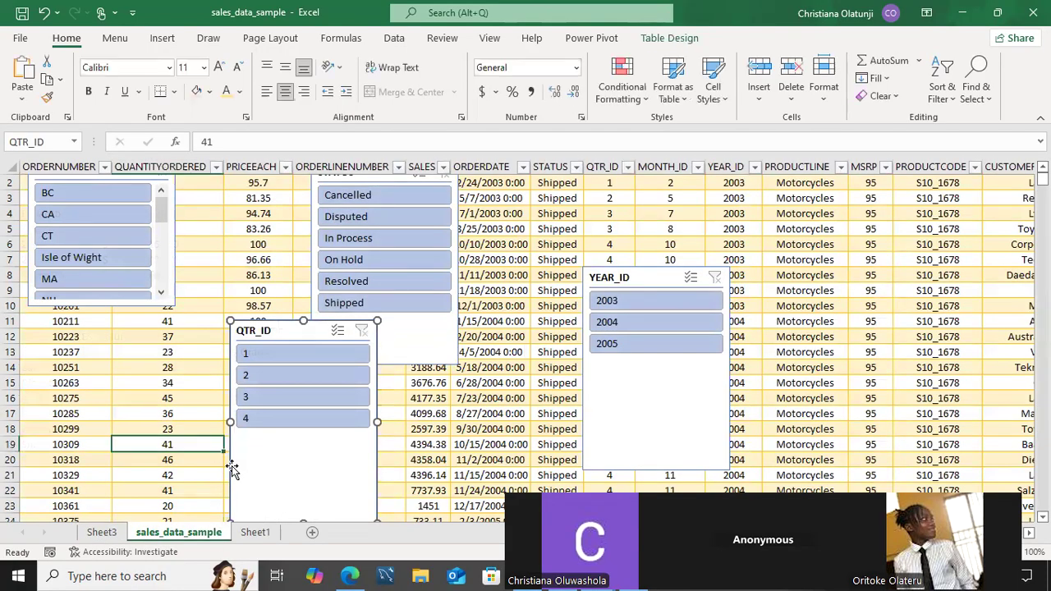
pyautogui.click(254, 533)
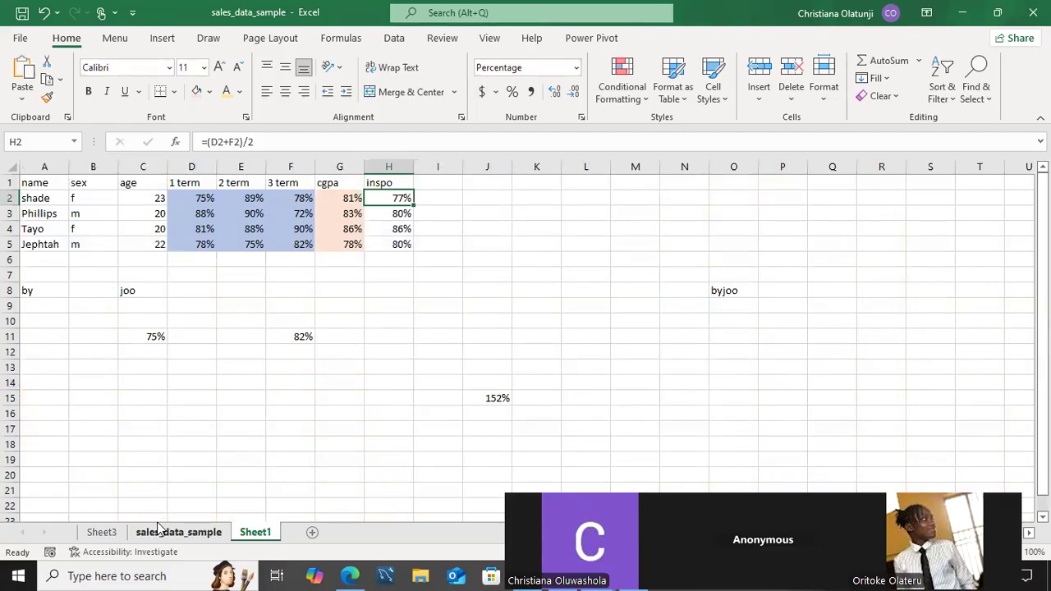
pyautogui.click(103, 532)
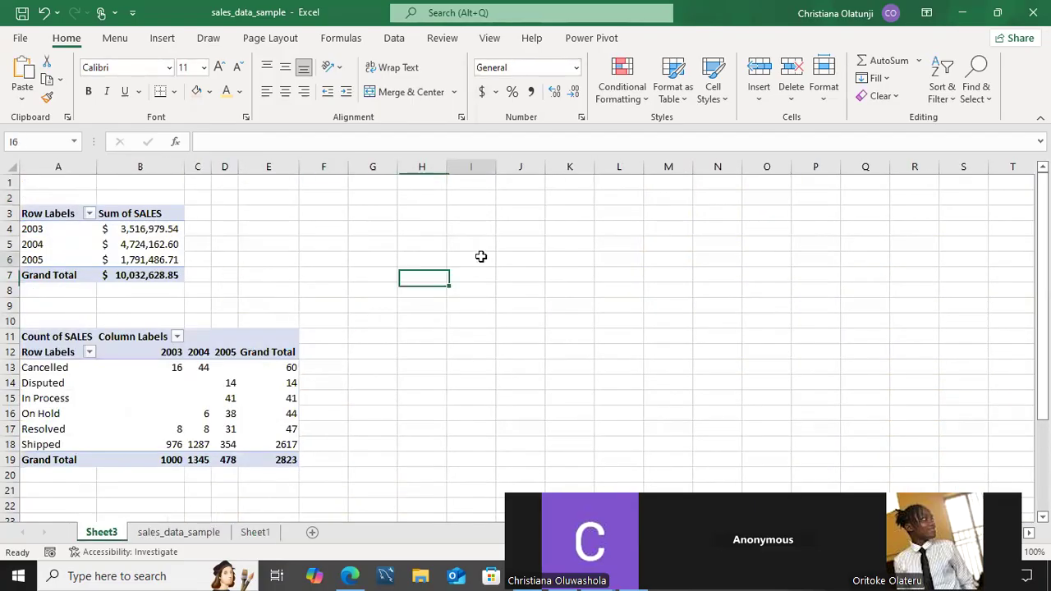
pyautogui.hotkey('ctrl', 'v')
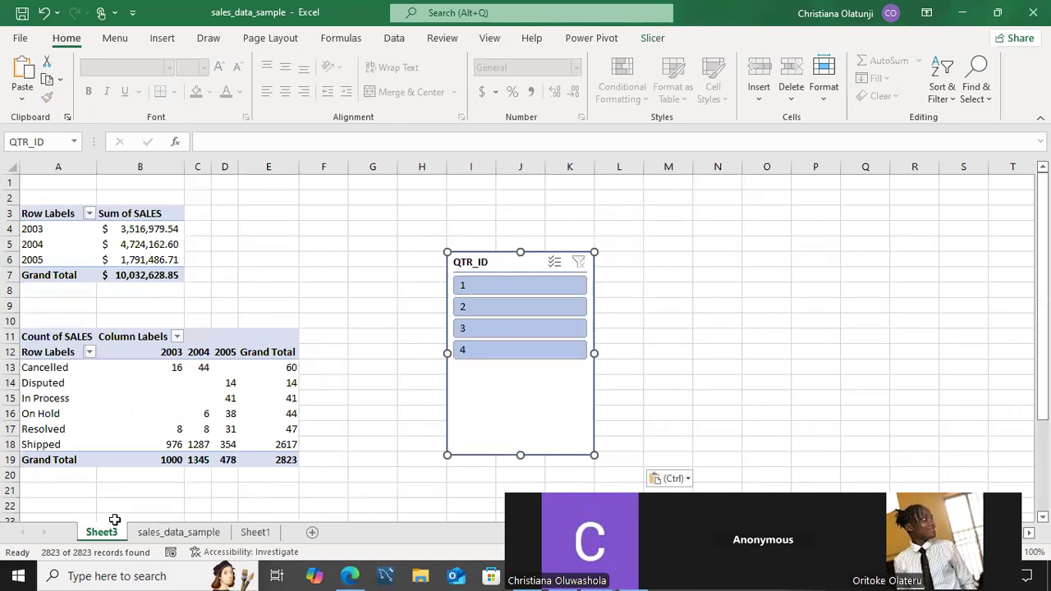
# Move the STATUS slicer from sales_data_sample onto Sheet3.
pyautogui.click(151, 538)
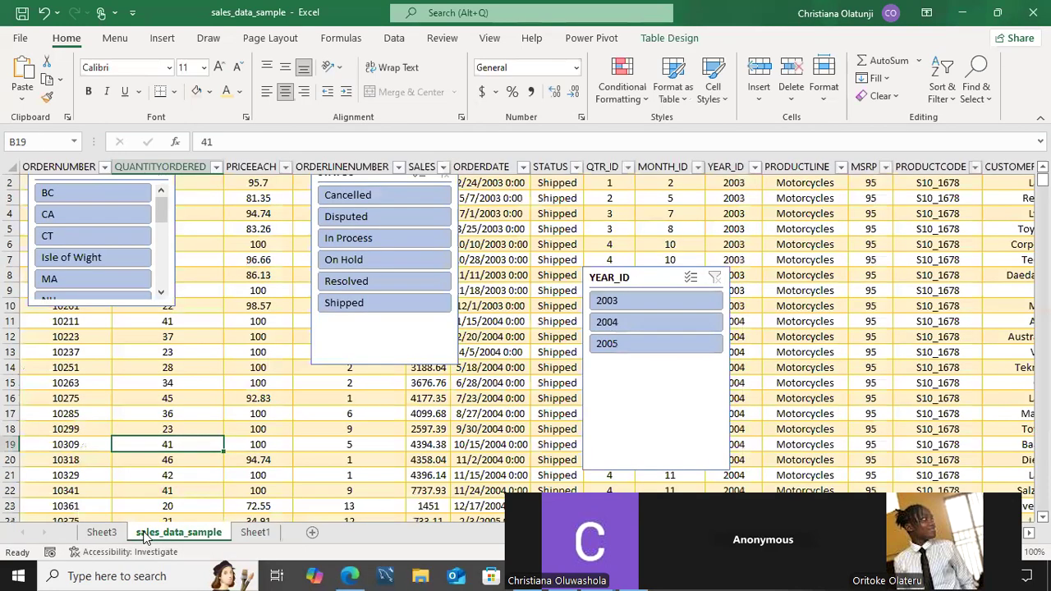
pyautogui.click(326, 348)
pyautogui.press('Delete')
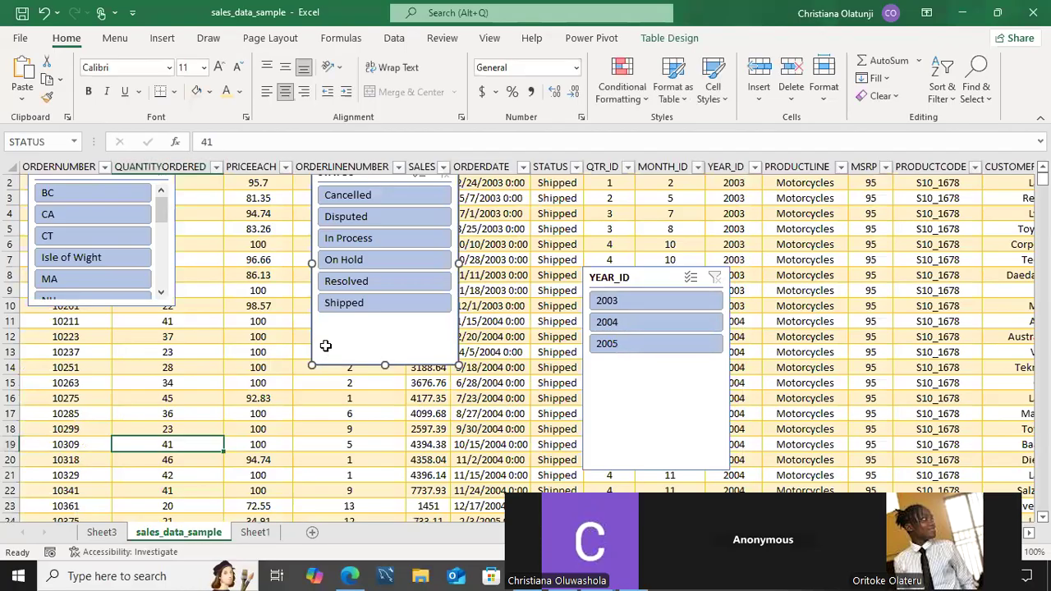
pyautogui.click(102, 534)
pyautogui.click(349, 247)
pyautogui.hotkey('ctrl', 'v')
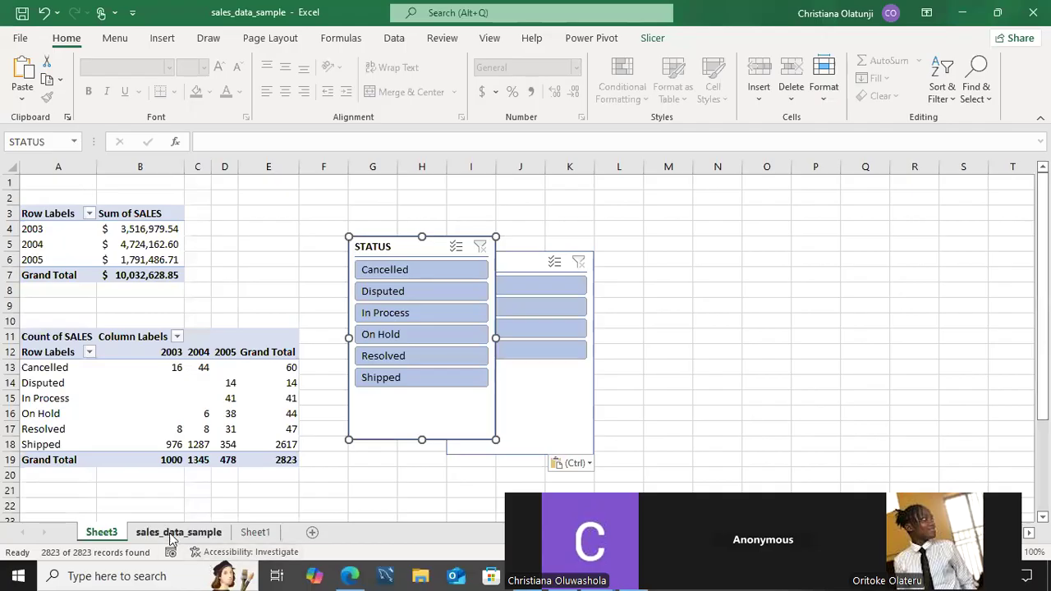
# Move the STATE slicer, keeping its CT filter, onto Sheet3 near D4.
pyautogui.click(174, 534)
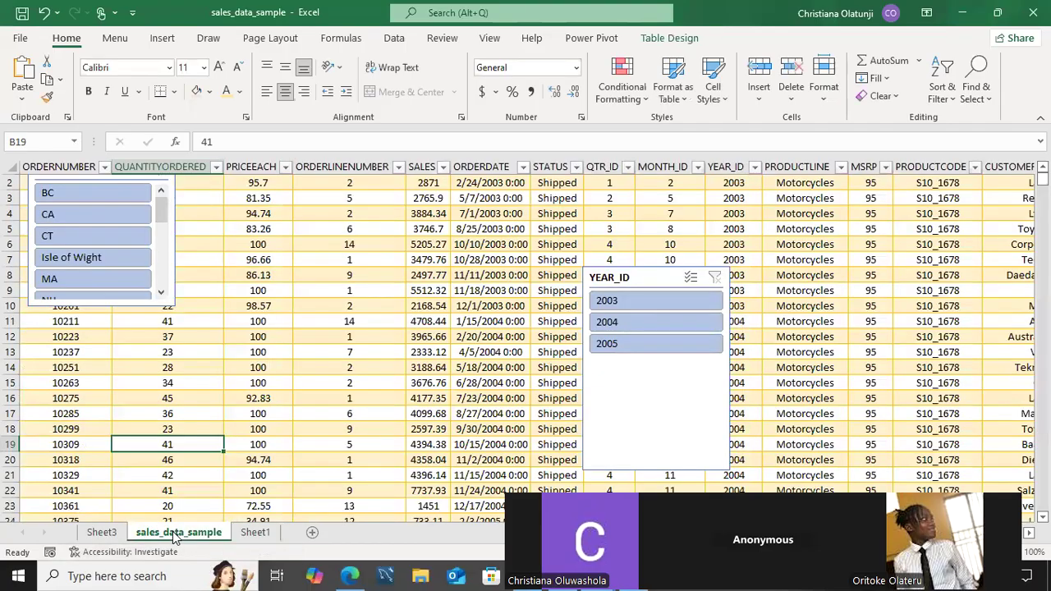
pyautogui.click(146, 237)
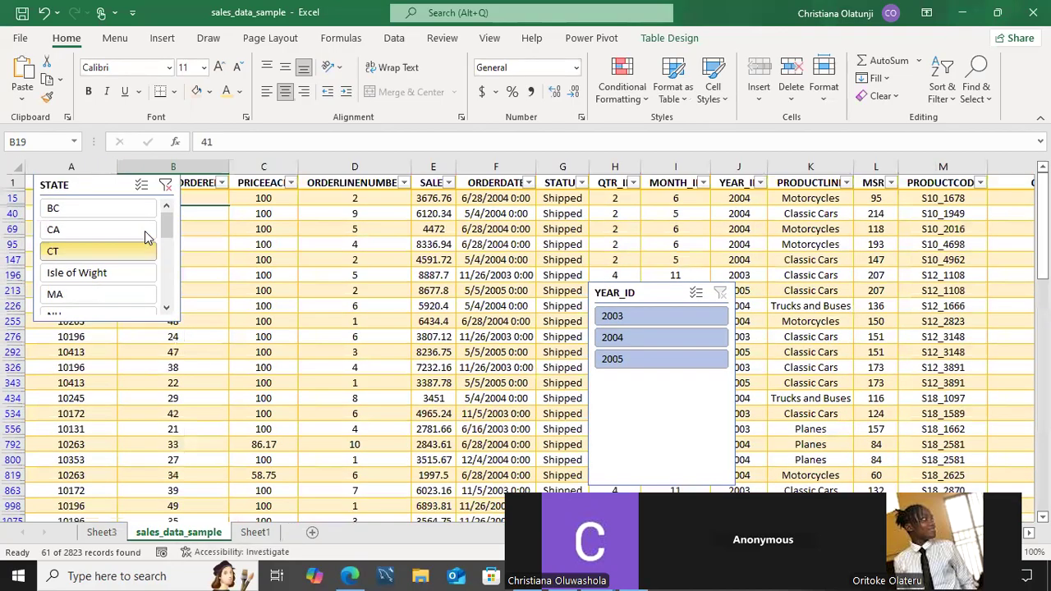
pyautogui.click(121, 190)
pyautogui.hotkey('ctrl', 'z')
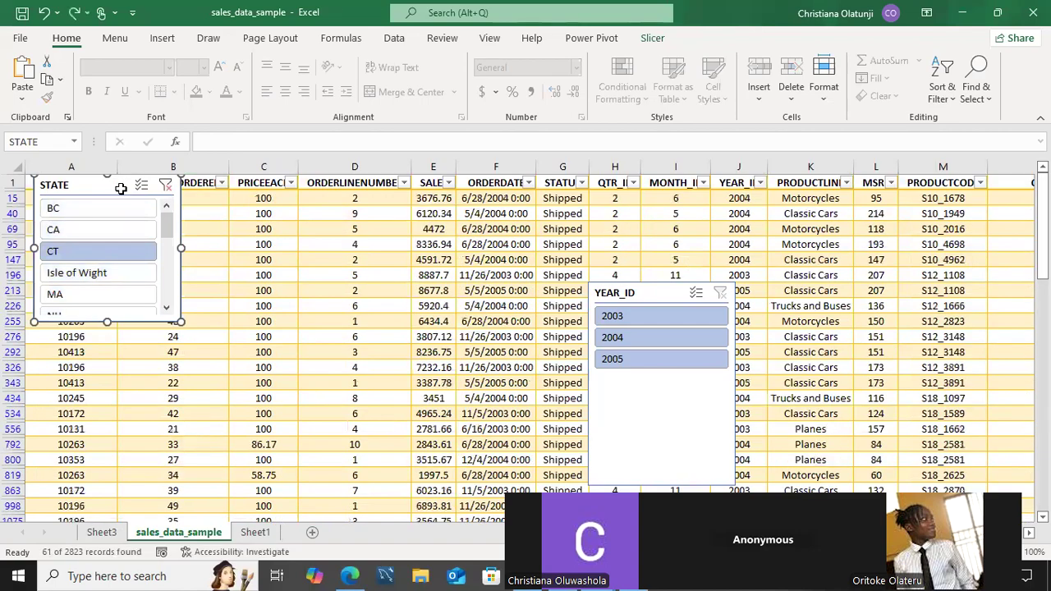
pyautogui.press('Delete')
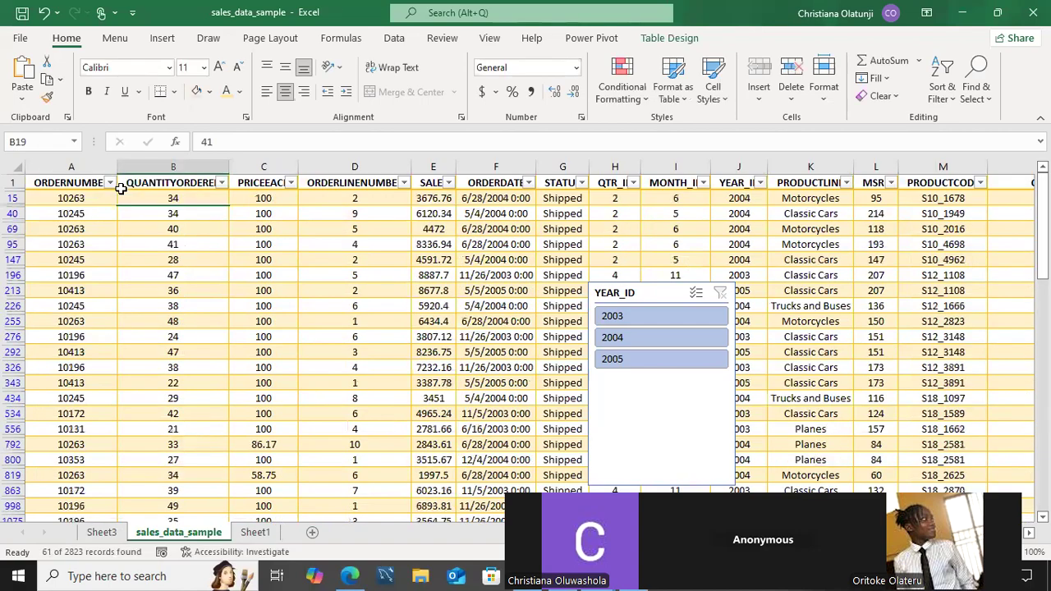
pyautogui.click(102, 533)
pyautogui.click(227, 226)
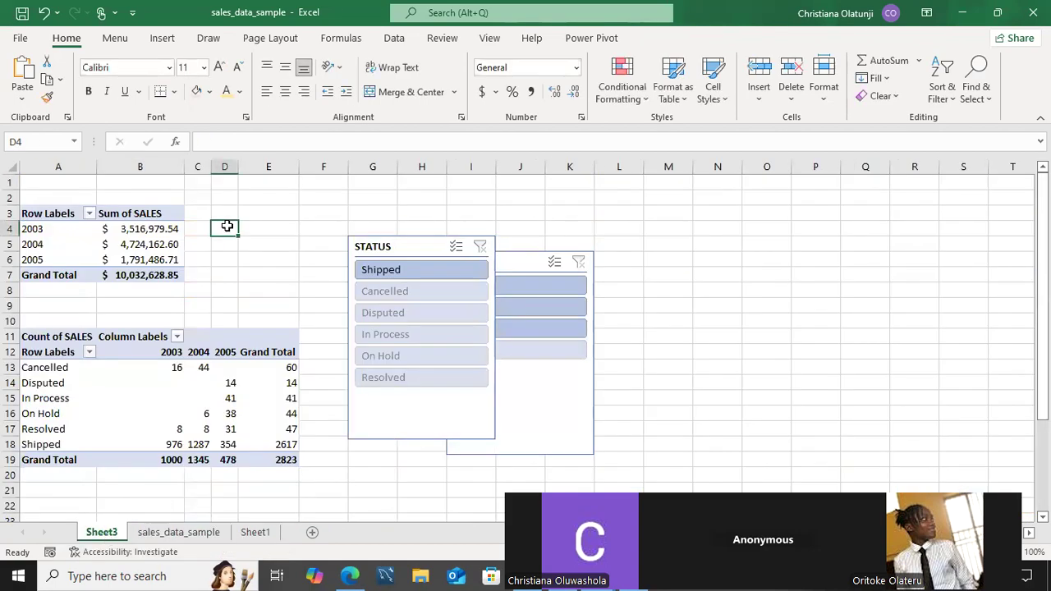
pyautogui.hotkey('ctrl', 'v')
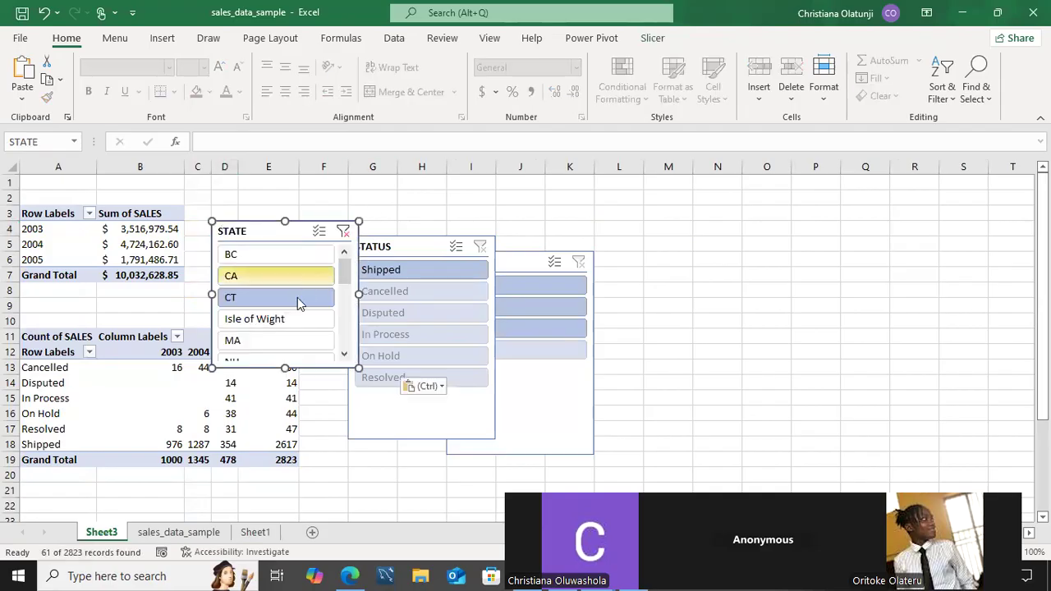
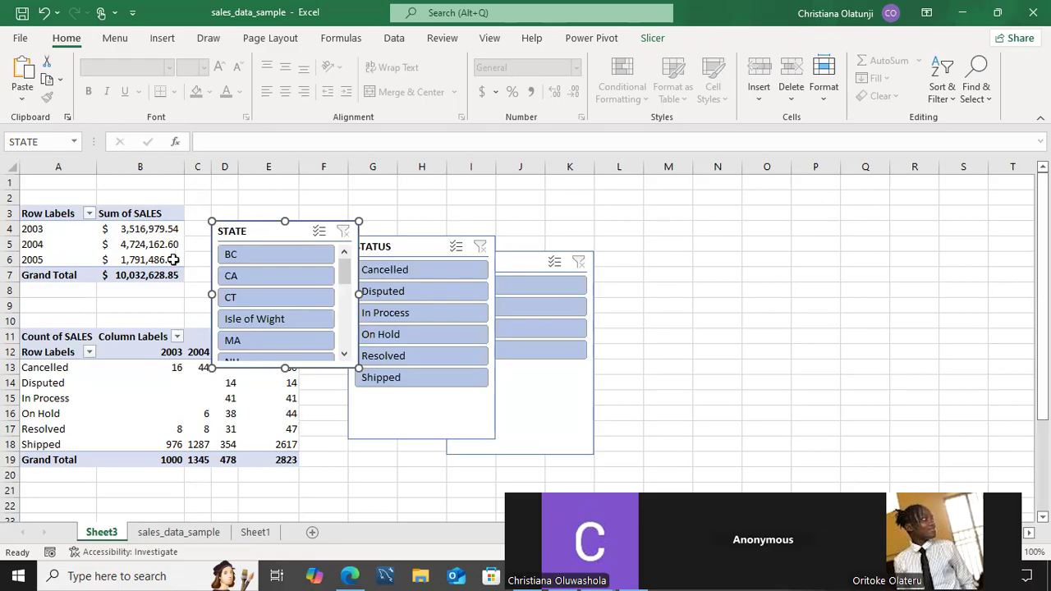
# Review the sales-by-year PivotTable's Analyze options, then switch to the sales_data_sample sheet.
pyautogui.click(167, 215)
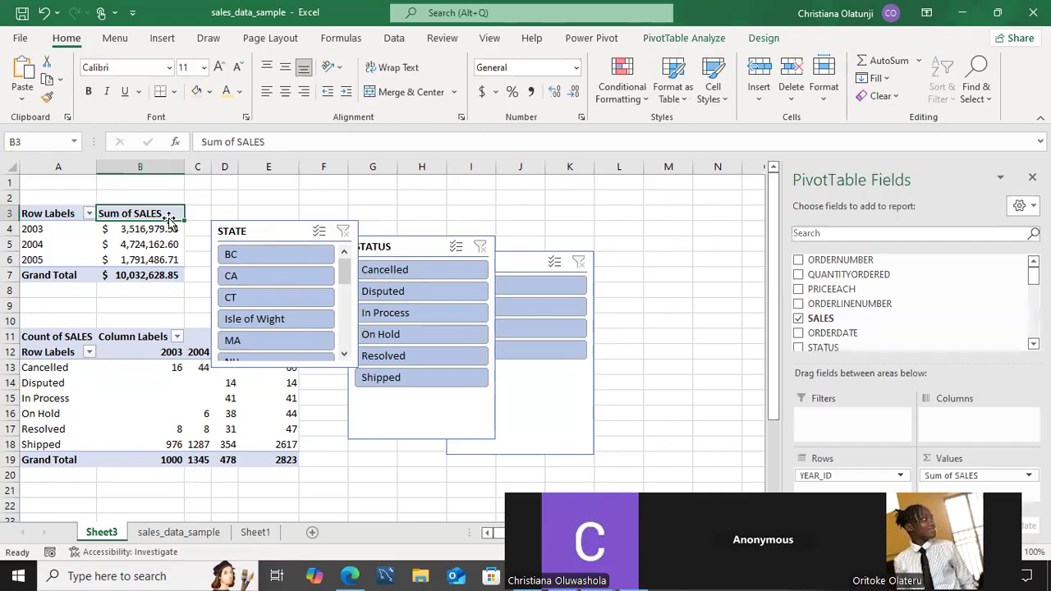
pyautogui.click(658, 45)
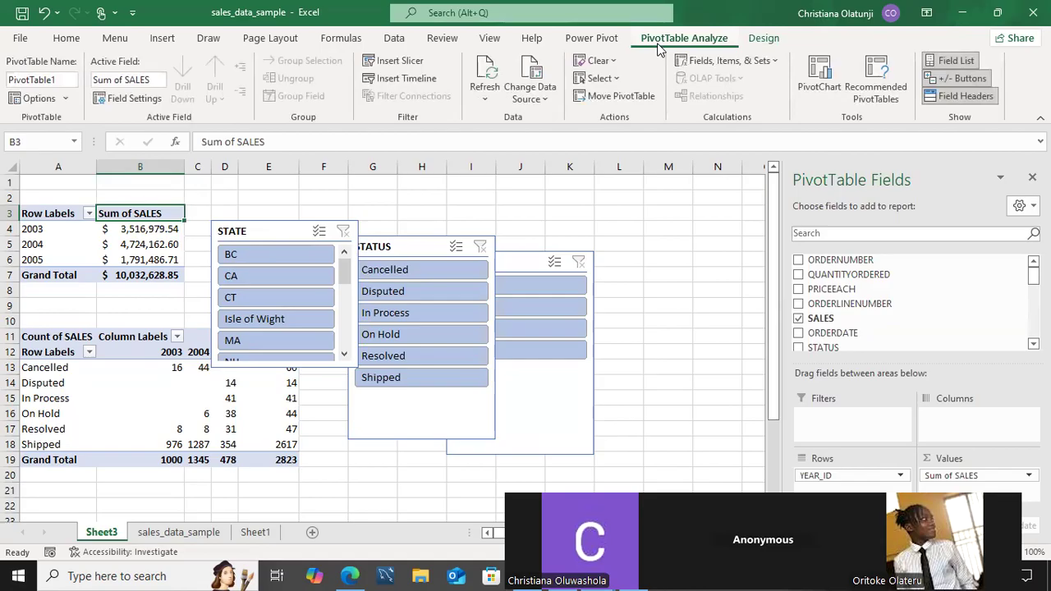
pyautogui.click(460, 181)
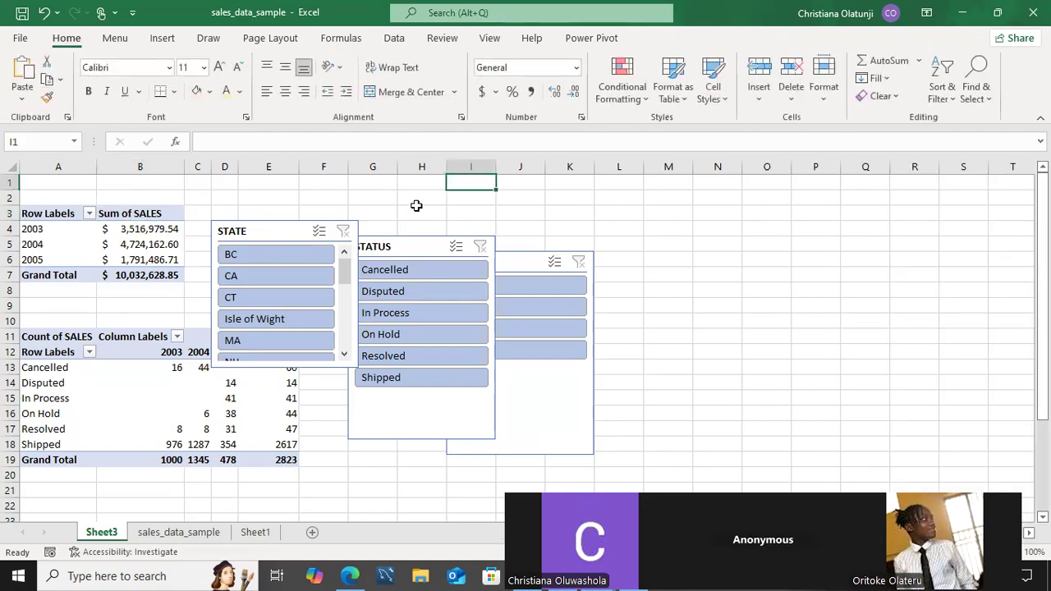
pyautogui.click(68, 221)
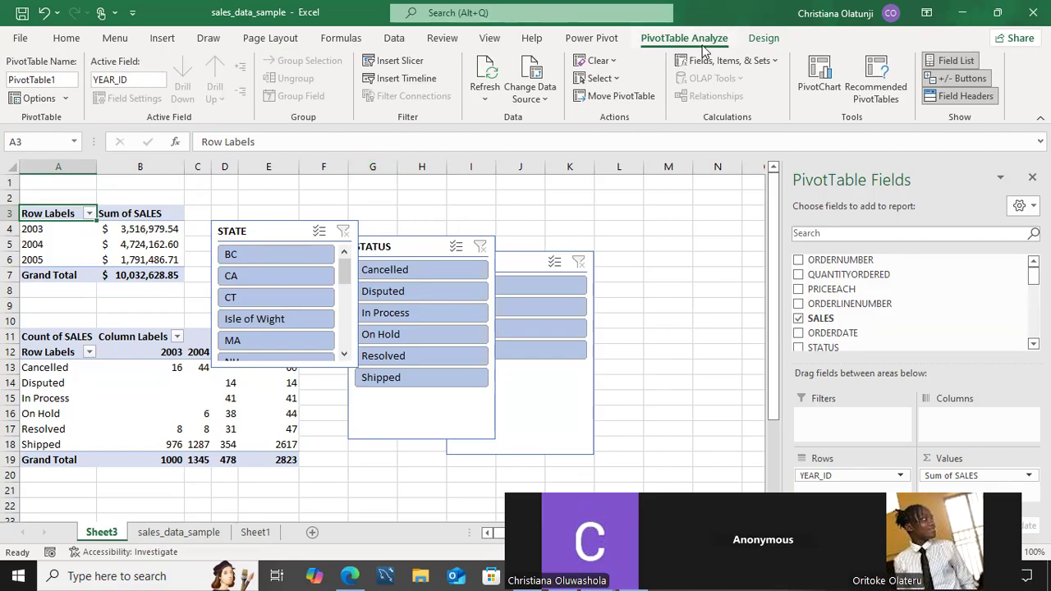
pyautogui.click(212, 538)
# Check the sales data table's Table Design options, then return to the Sheet3 dashboard.
pyautogui.click(280, 370)
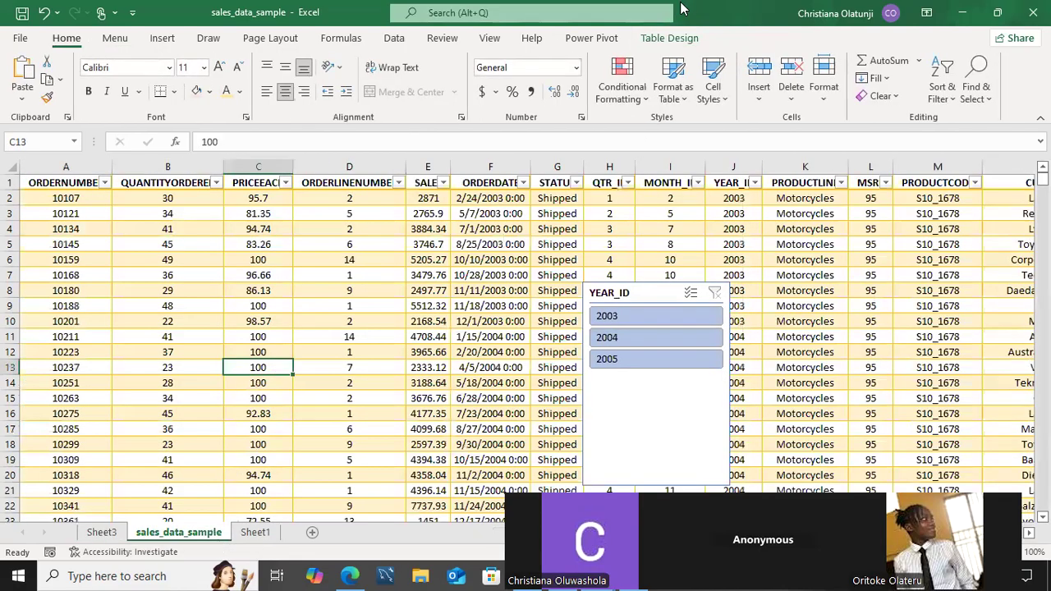
pyautogui.click(667, 39)
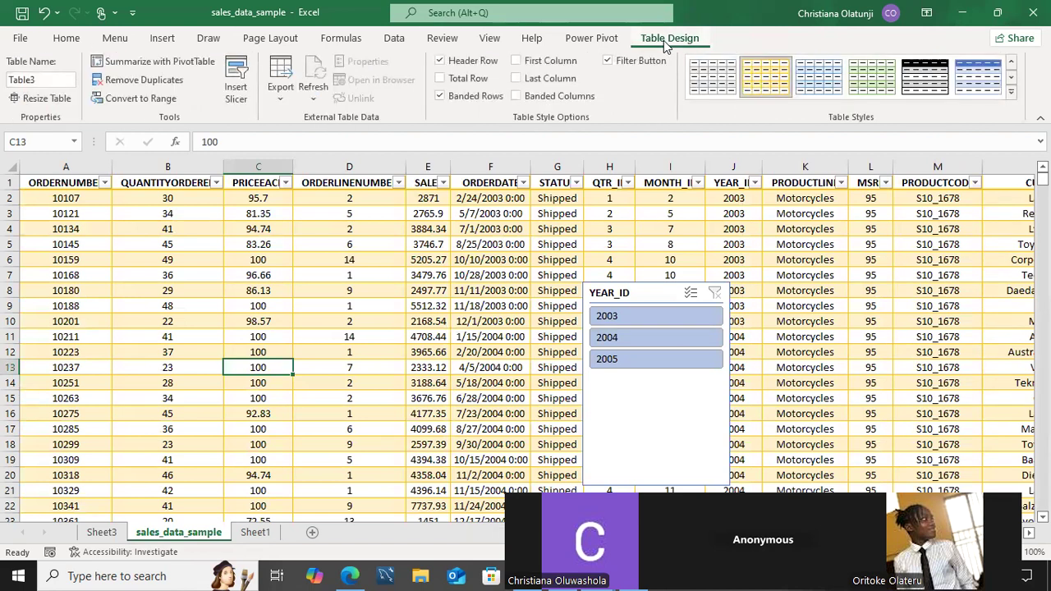
pyautogui.click(102, 532)
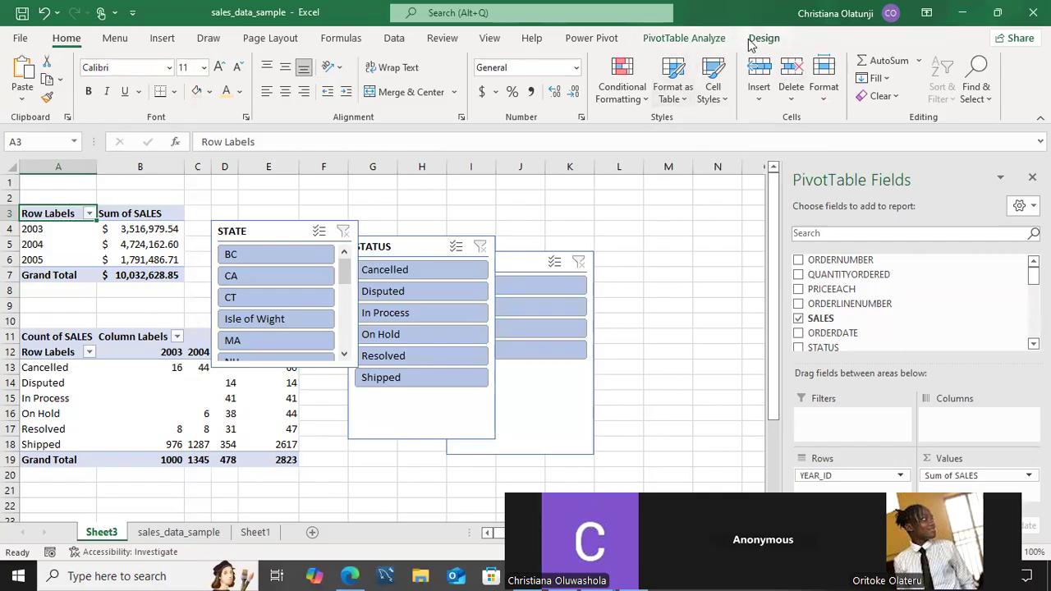
# Glance at the PivotTable Design options, then return to PivotTable Analyze.
pyautogui.click(763, 39)
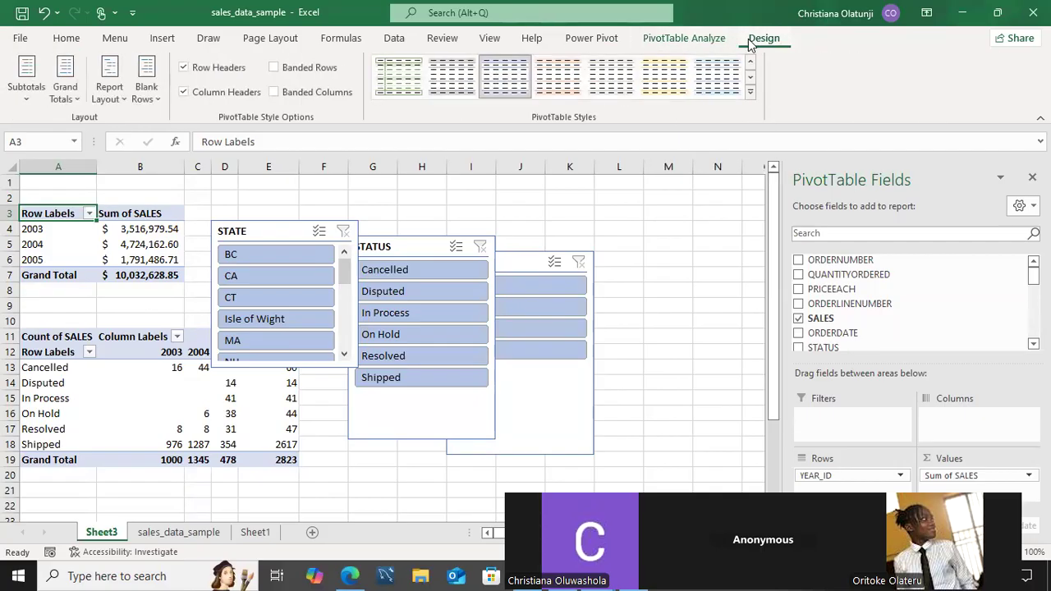
pyautogui.click(699, 38)
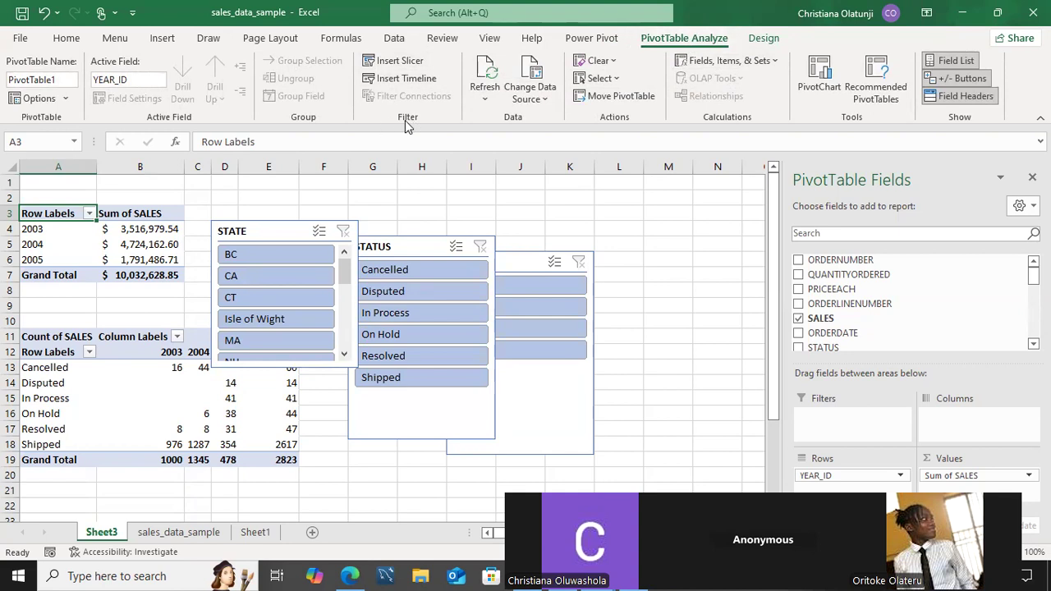
# Insert a timeline for the pivot based on the ORDERDATE field.
pyautogui.click(407, 79)
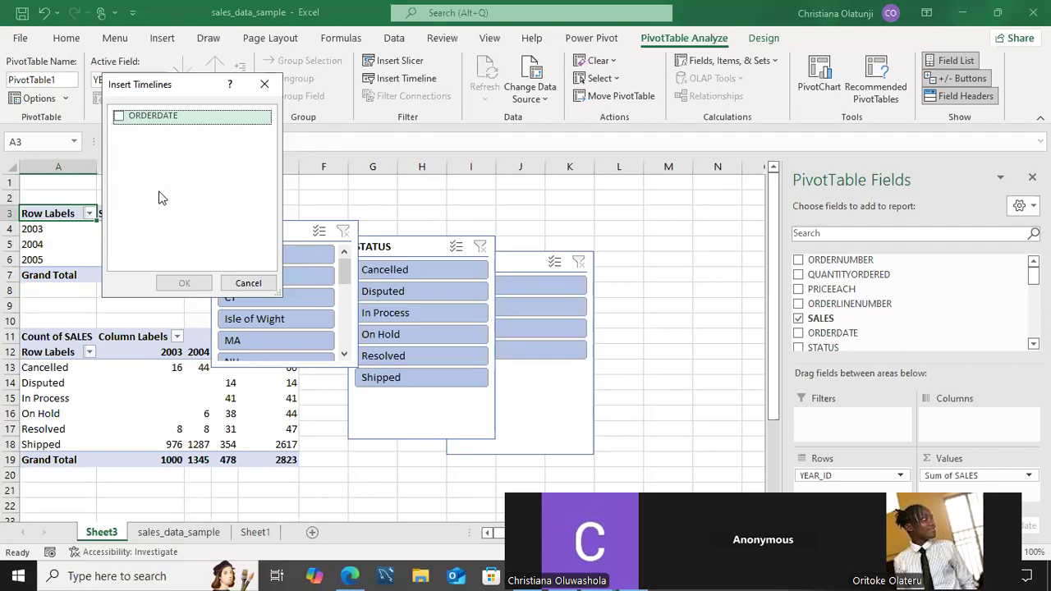
pyautogui.click(121, 120)
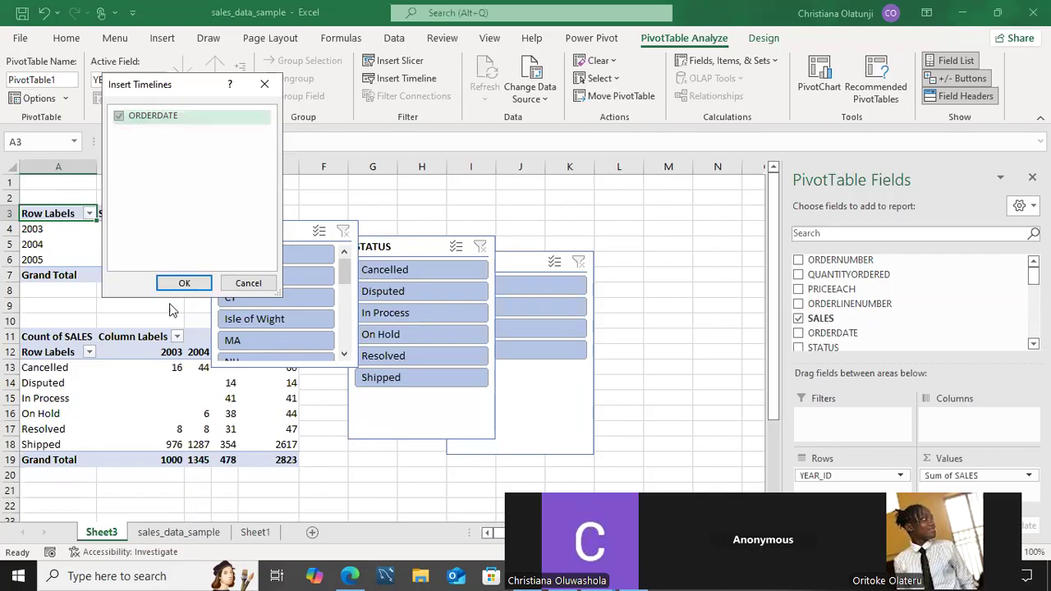
pyautogui.click(182, 285)
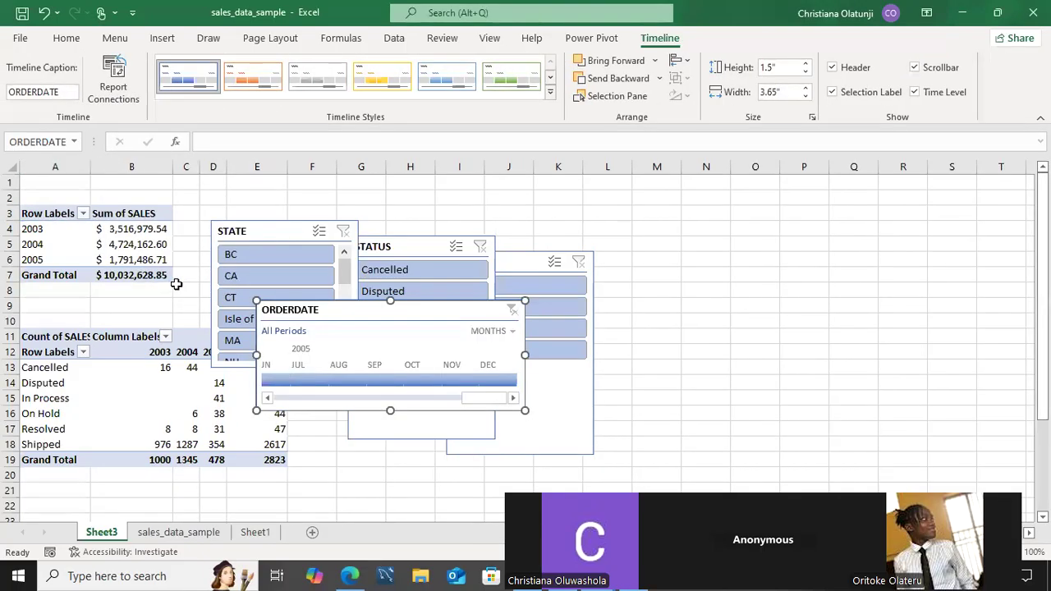
# Move the ORDERDATE timeline to the top right and scroll it back to earlier months.
pyautogui.moveTo(367, 317); pyautogui.dragTo(627, 179)
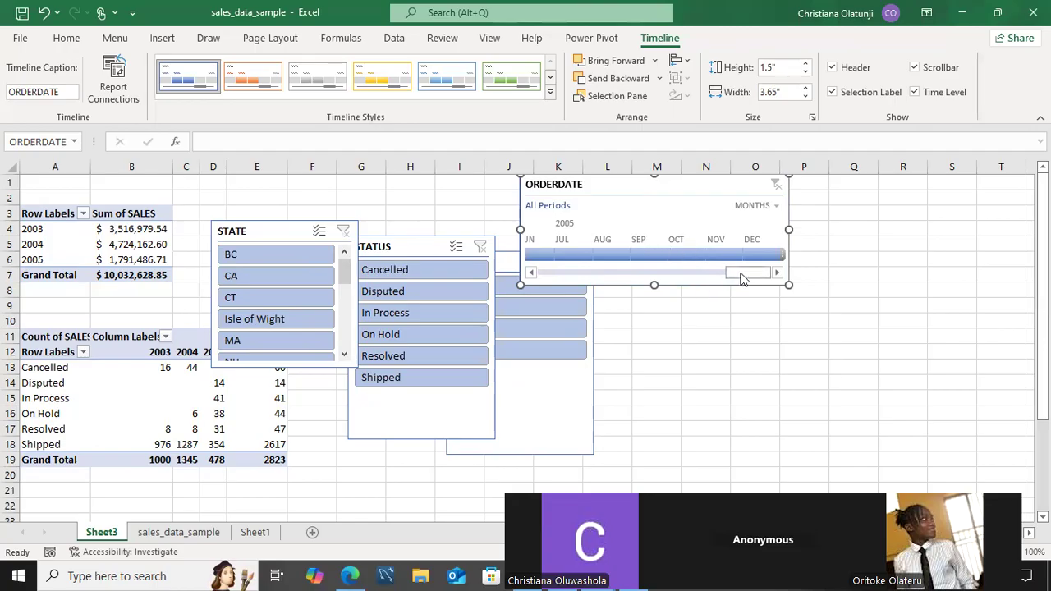
pyautogui.moveTo(713, 285); pyautogui.dragTo(617, 283)
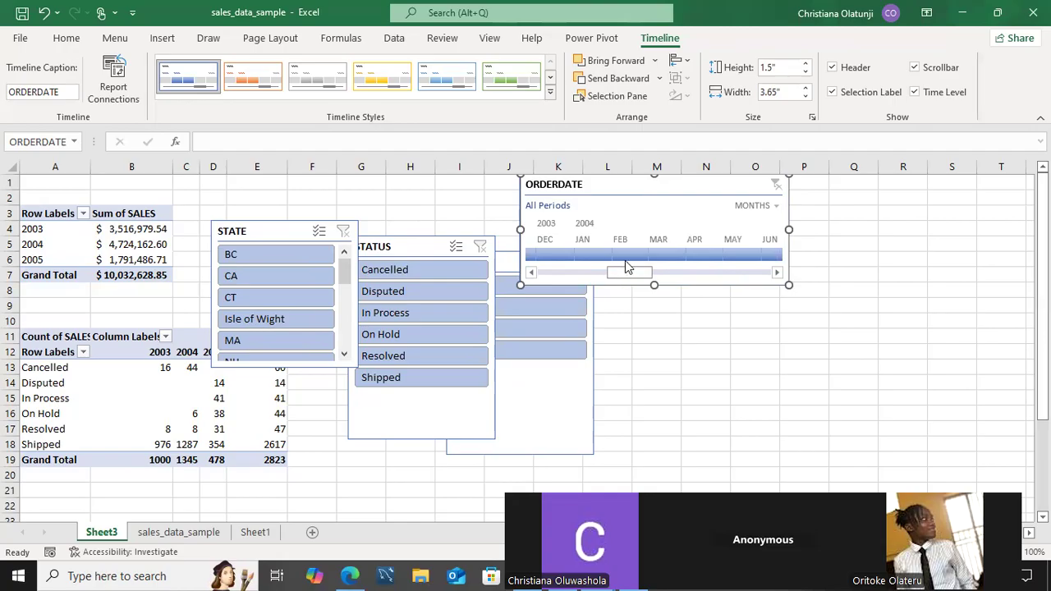
# Test the timeline by filtering to March 2004 and clearing it twice, then go to sales_data_sample.
pyautogui.click(656, 248)
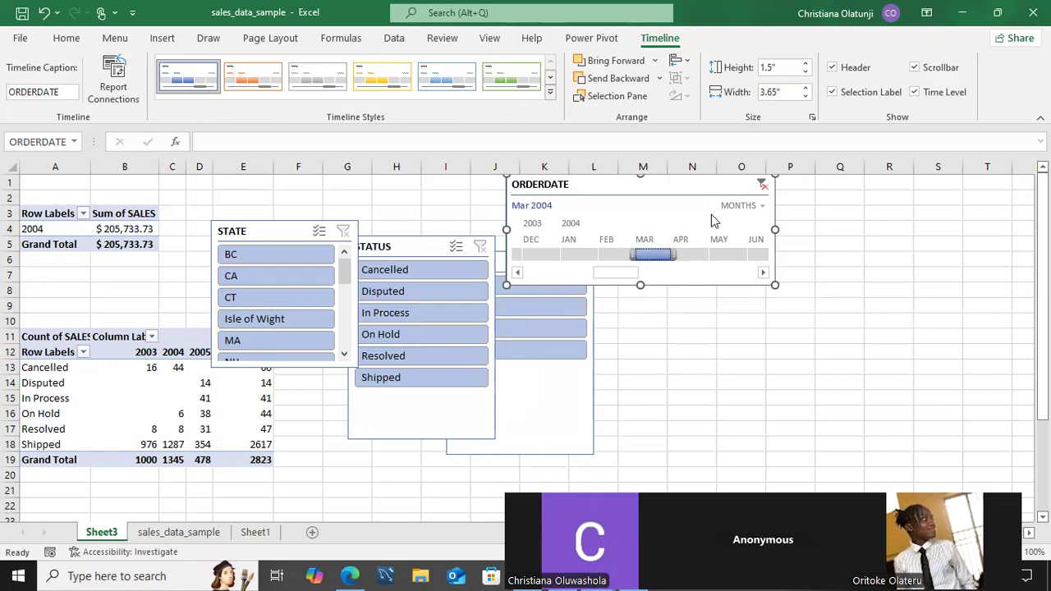
pyautogui.click(762, 185)
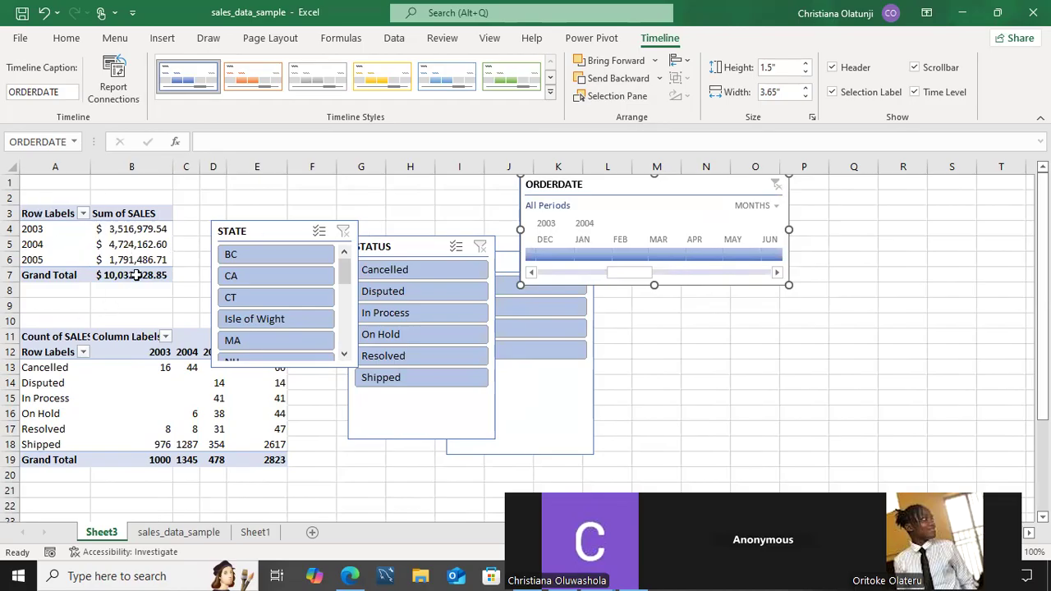
pyautogui.click(653, 256)
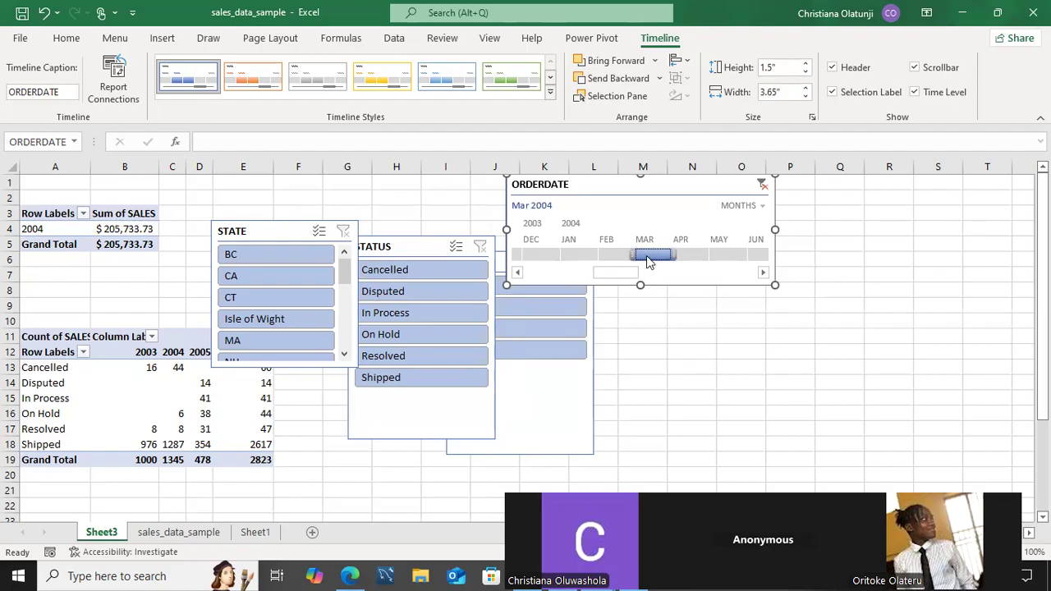
pyautogui.click(762, 184)
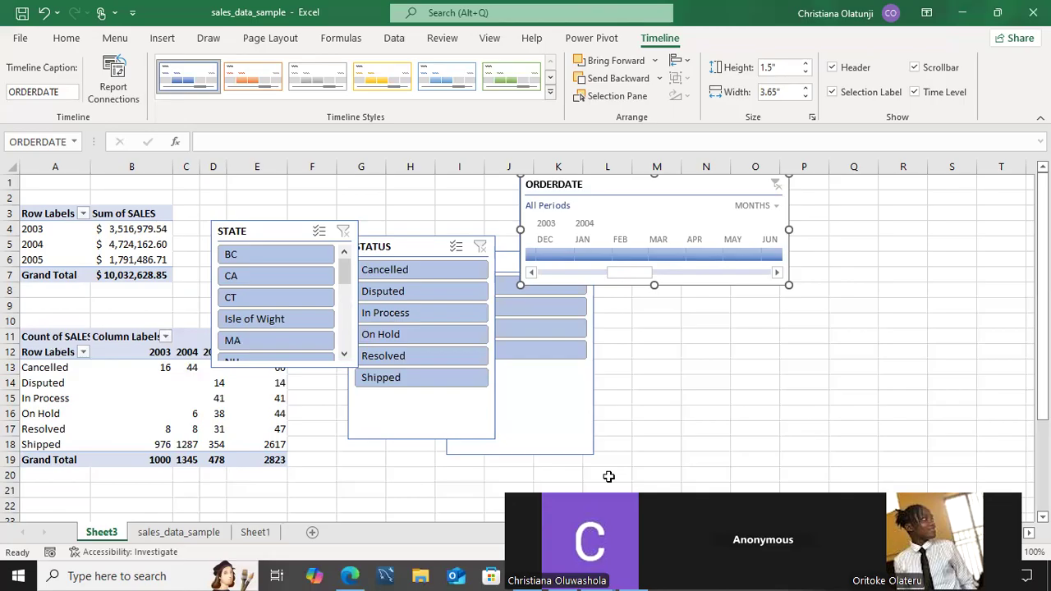
pyautogui.click(179, 533)
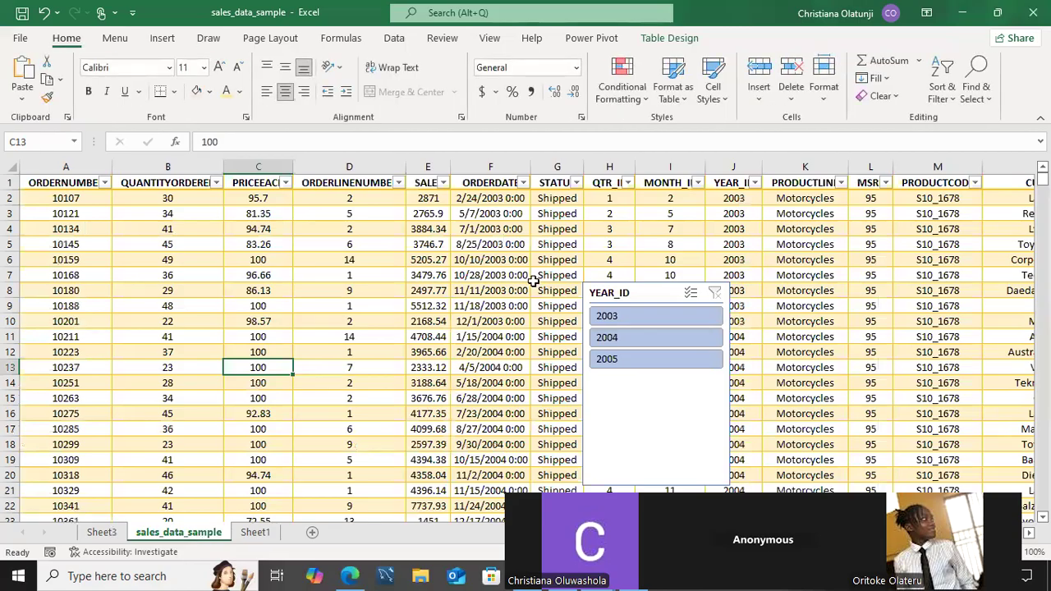
# Delete the YEAR_ID slicer from sales_data_sample and select cell D7.
pyautogui.click(635, 380)
pyautogui.press('Delete')
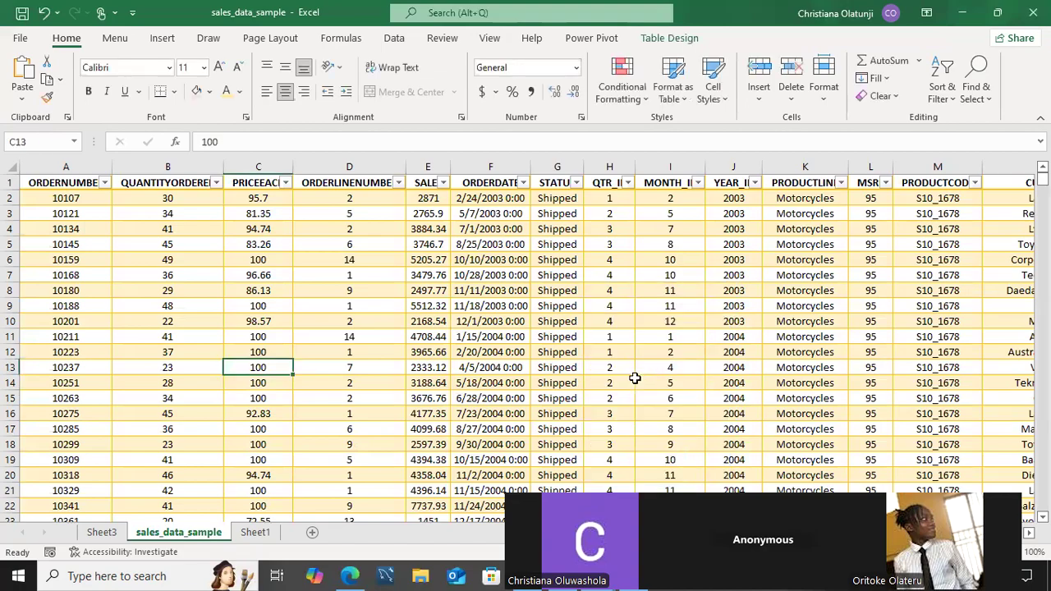
pyautogui.click(315, 276)
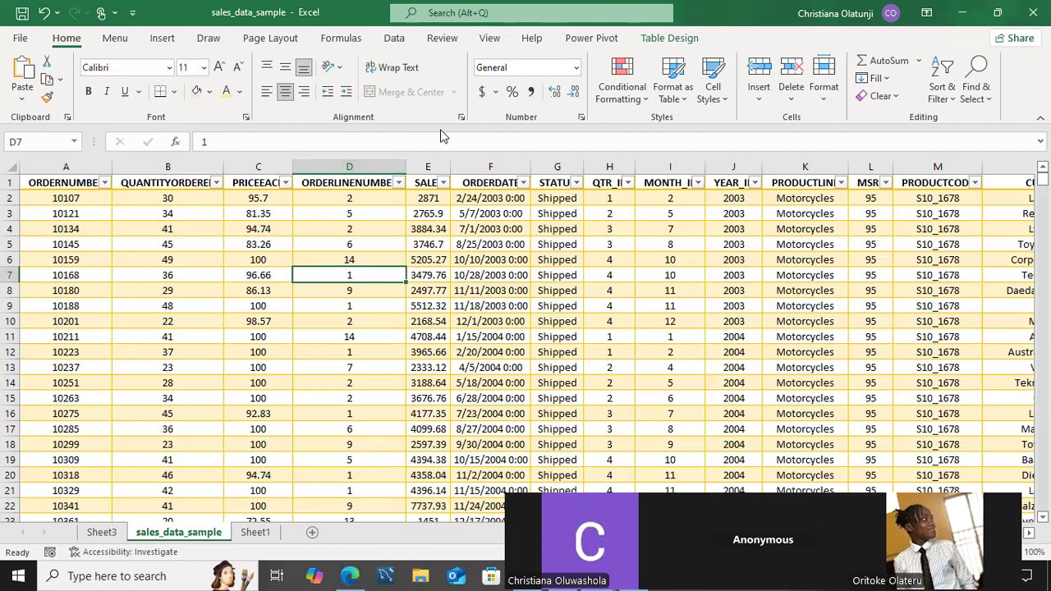
pyautogui.click(443, 40)
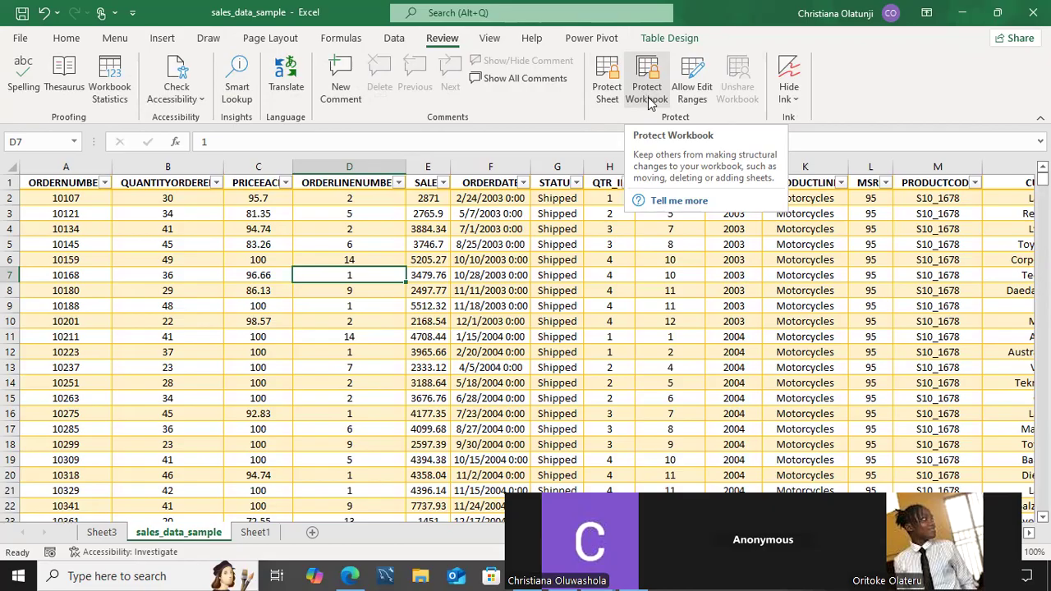
pyautogui.click(648, 97)
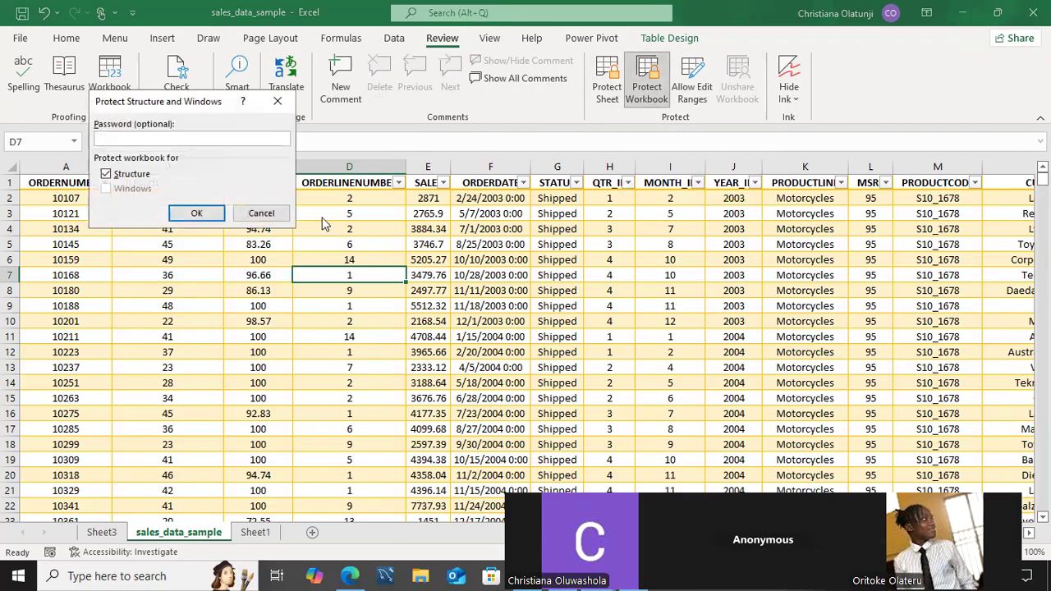
pyautogui.click(261, 214)
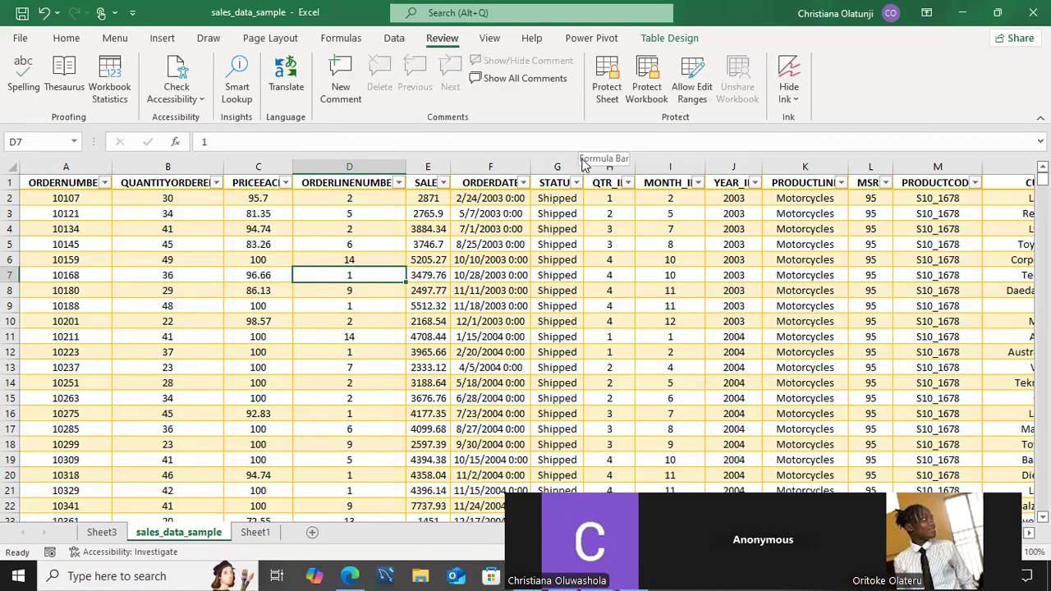
pyautogui.hotkey('ctrl', 'pagedown')
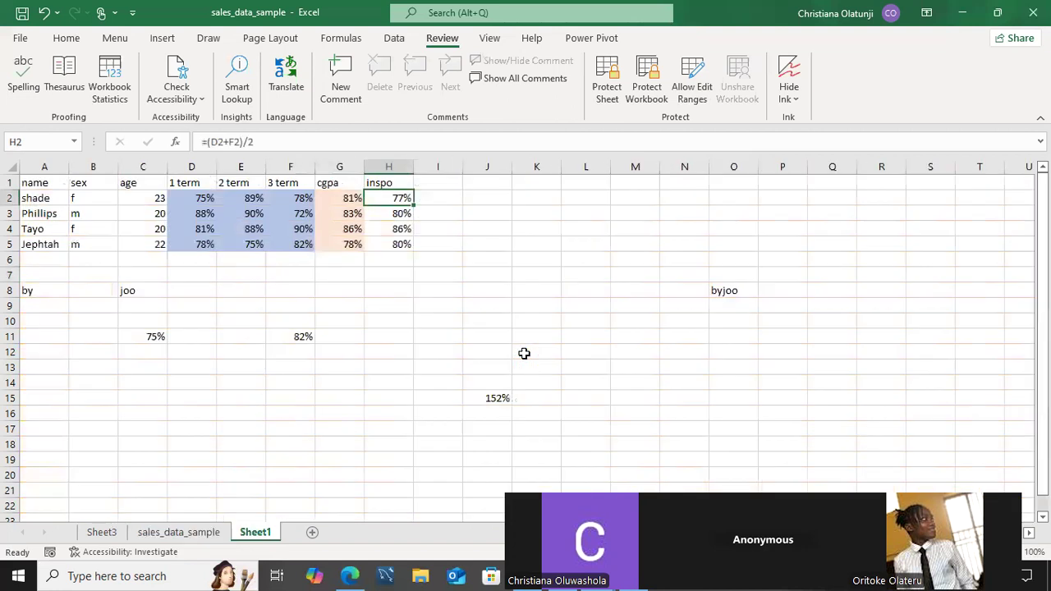
pyautogui.click(101, 534)
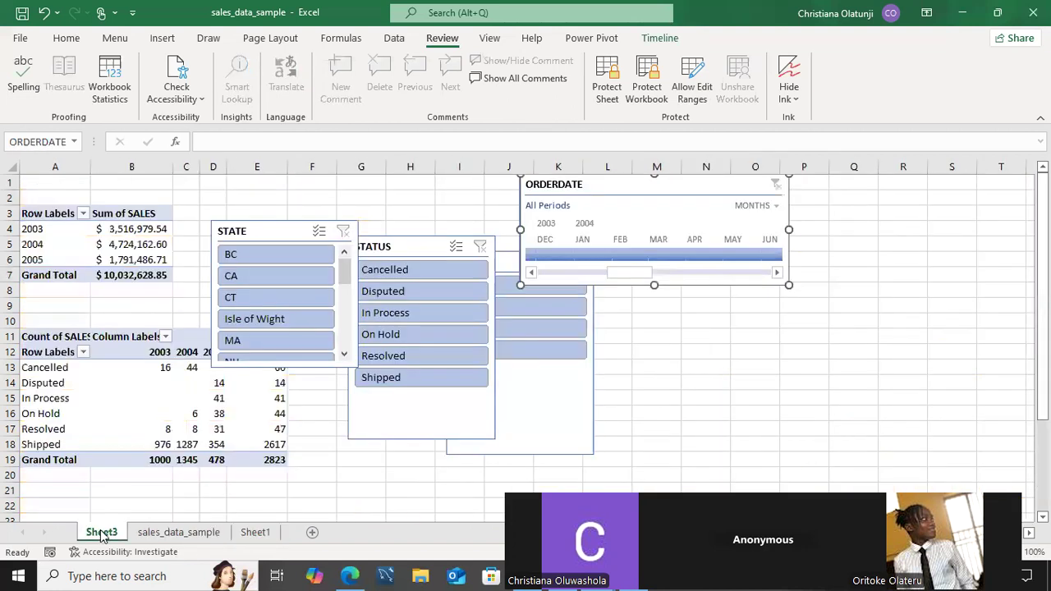
pyautogui.click(143, 536)
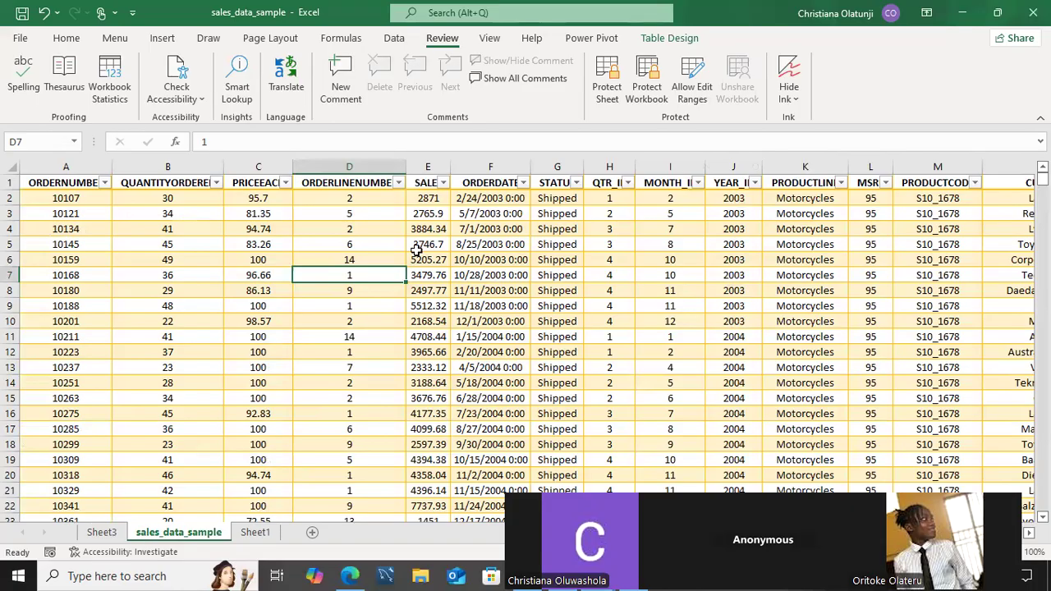
# Protect sales_data_sample with a password, allowing Format cells but not selecting locked cells.
pyautogui.click(610, 91)
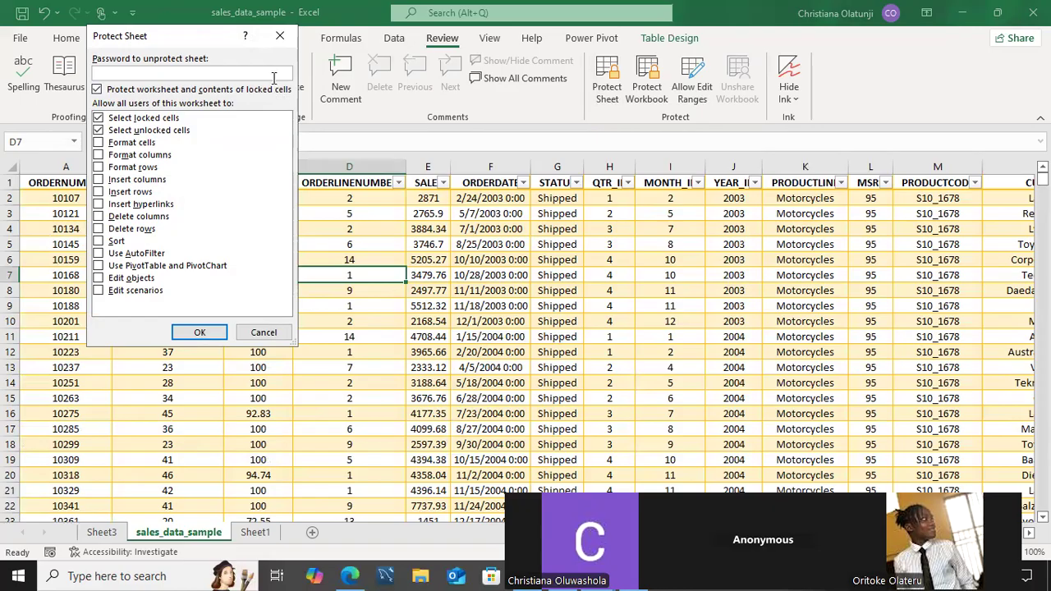
pyautogui.write('1234')
pyautogui.click(99, 145)
pyautogui.click(99, 119)
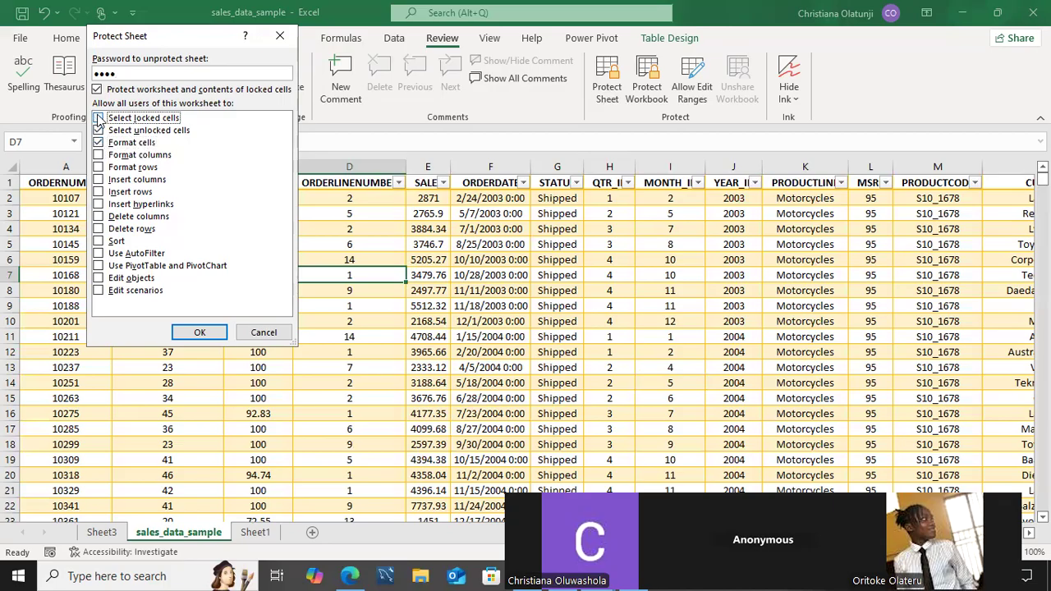
pyautogui.click(99, 179)
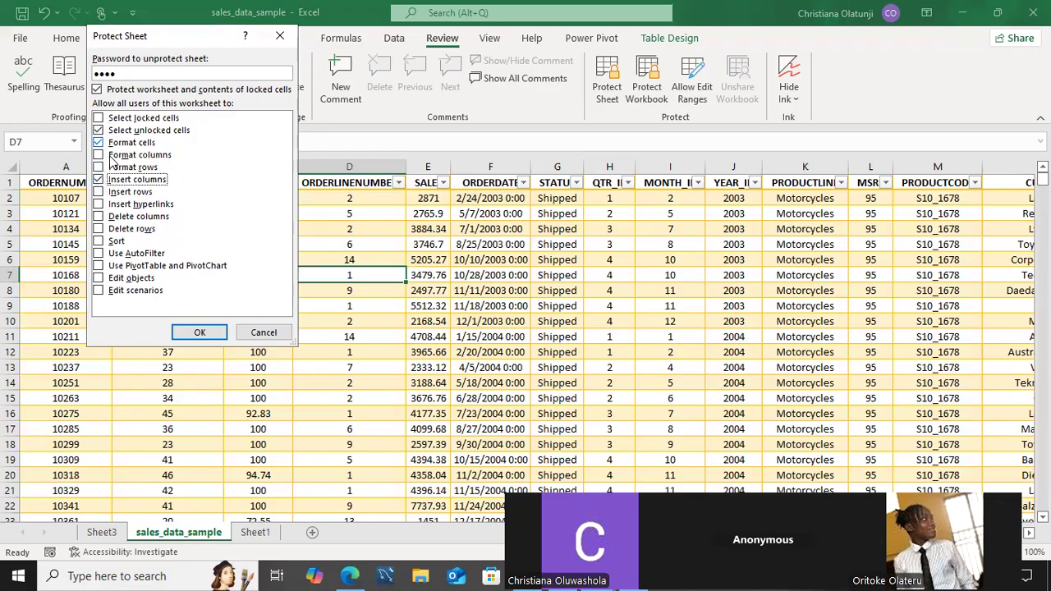
pyautogui.click(99, 180)
# Also allow Format rows, Sort and PivotTable use, then confirm the password to apply protection.
pyautogui.click(99, 168)
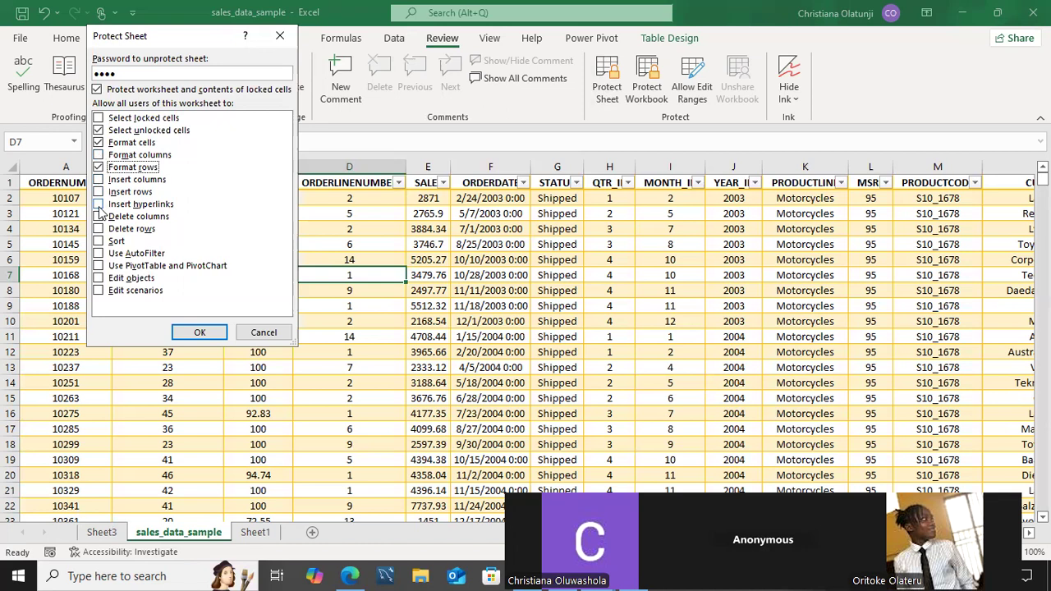
pyautogui.click(98, 243)
pyautogui.click(102, 270)
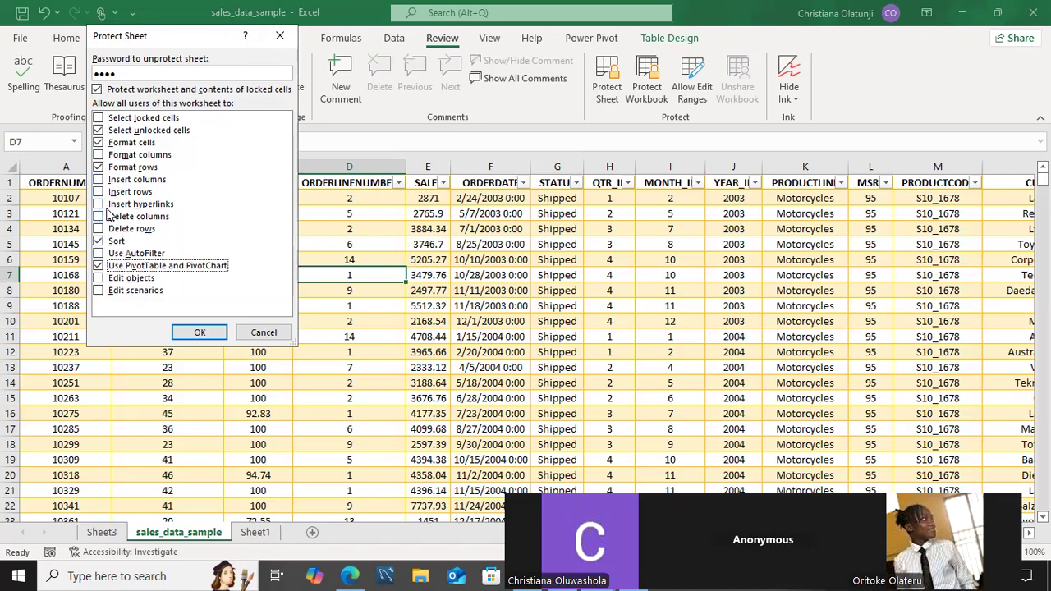
pyautogui.click(200, 333)
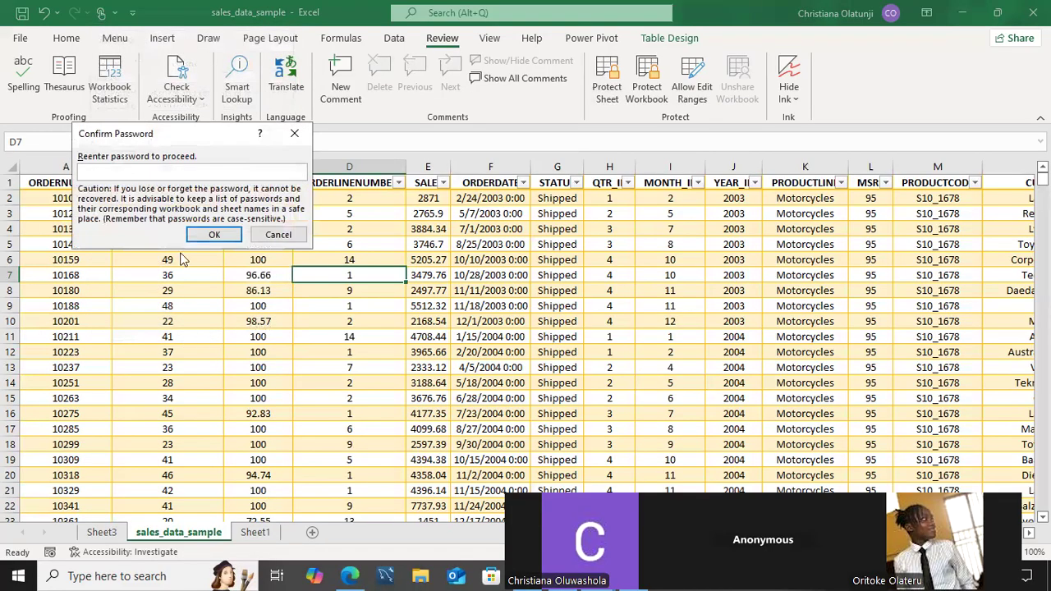
pyautogui.write('1234')
pyautogui.press('Return')
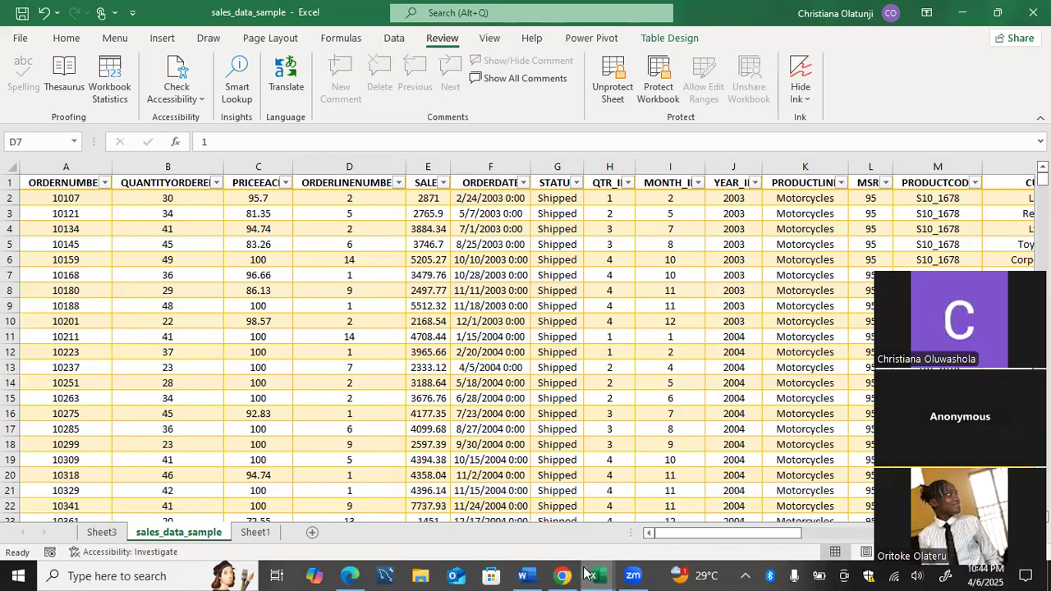
# Bring the Word course-outline document to the front from the taskbar.
pyautogui.click(526, 574)
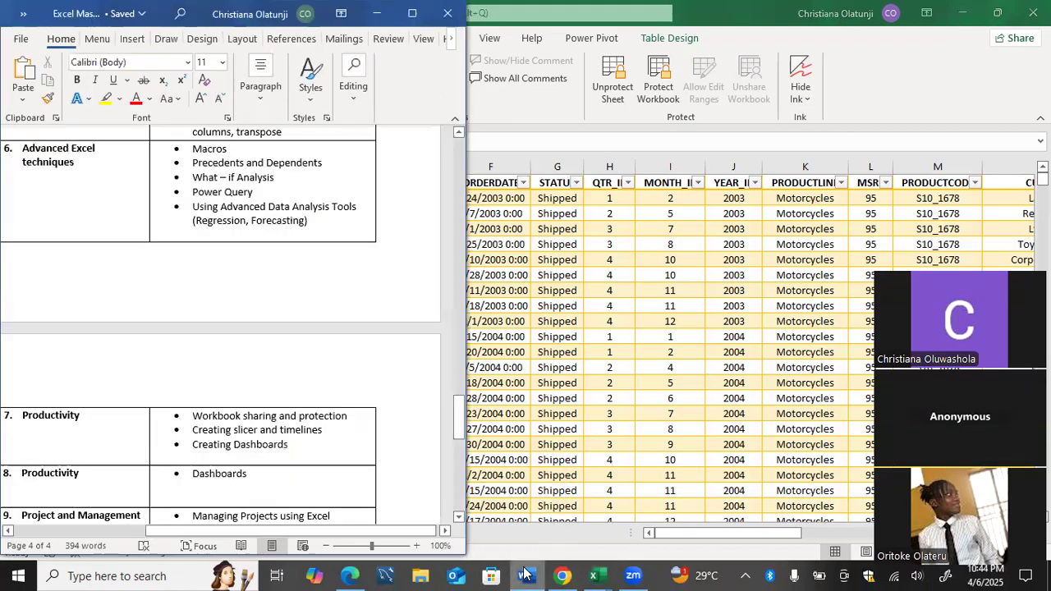